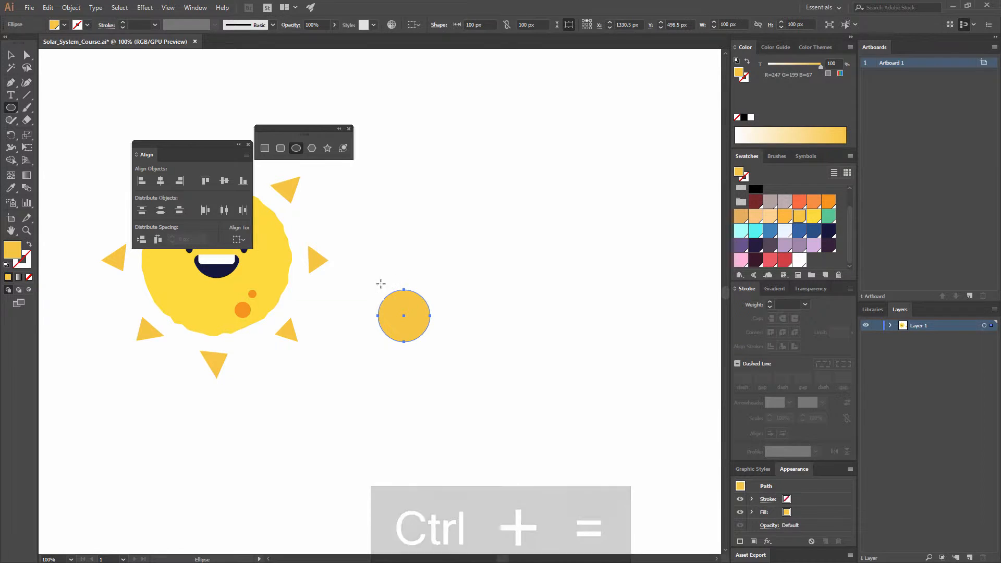
- Fill the circle beside the sun with the light greyish-pink swatch (R=189 G=174 B=174)
{"action": "left_click", "coordinate": [785, 202]}
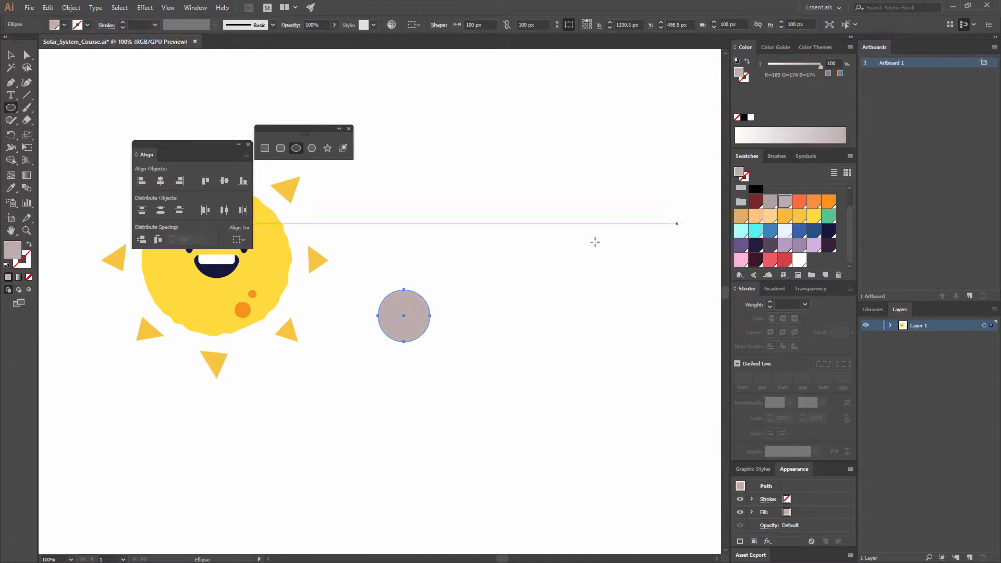
{"action": "left_click", "coordinate": [10, 54]}
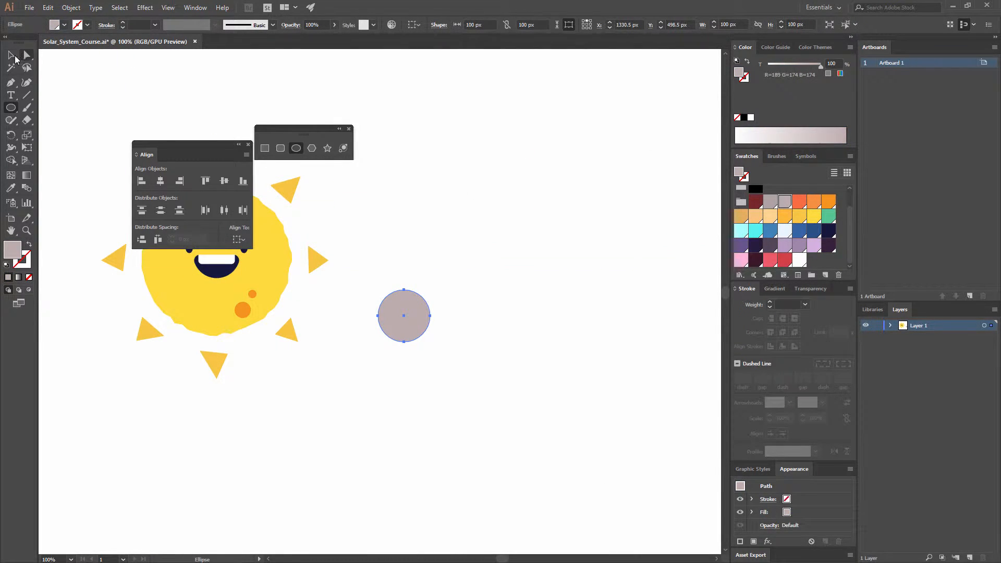
{"action": "left_click", "coordinate": [523, 271]}
- Draw a curved open path with the Pen tool diagonally across the circle, about 104 px wide and 116 px high
{"action": "left_click_drag", "start_coordinate": [466, 265], "coordinate": [411, 255]}
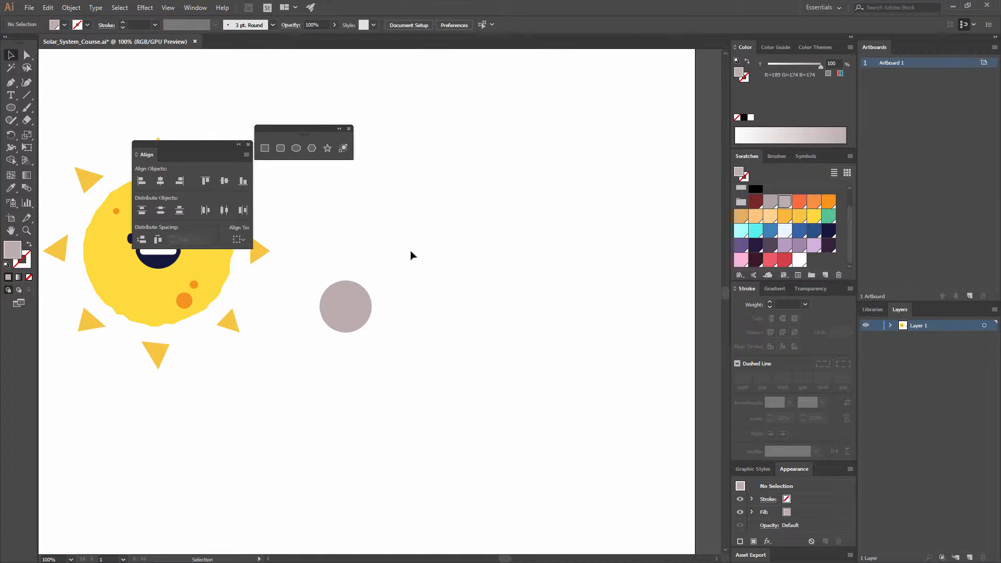
{"action": "key", "text": "ctrl+equal"}
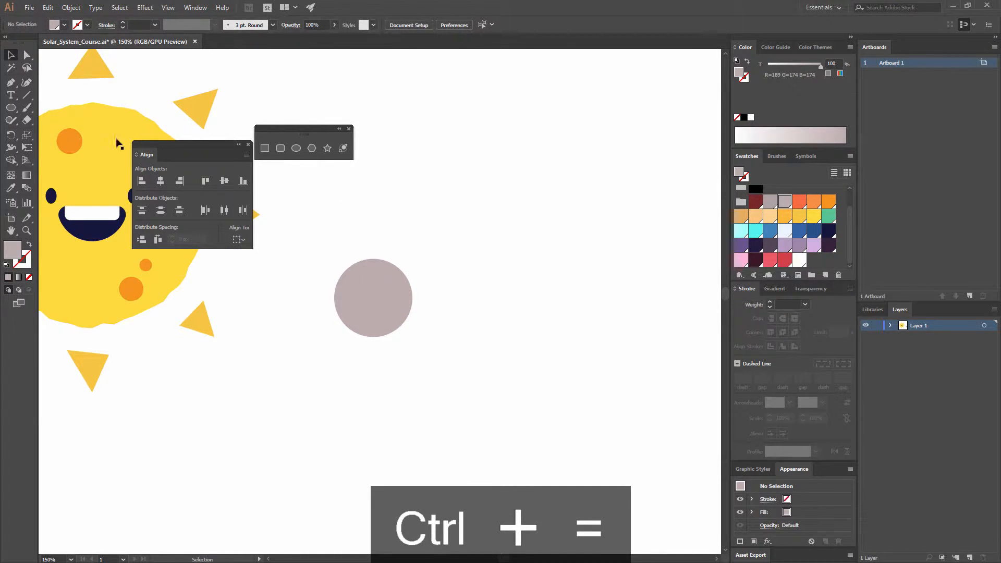
{"action": "left_click", "coordinate": [15, 90]}
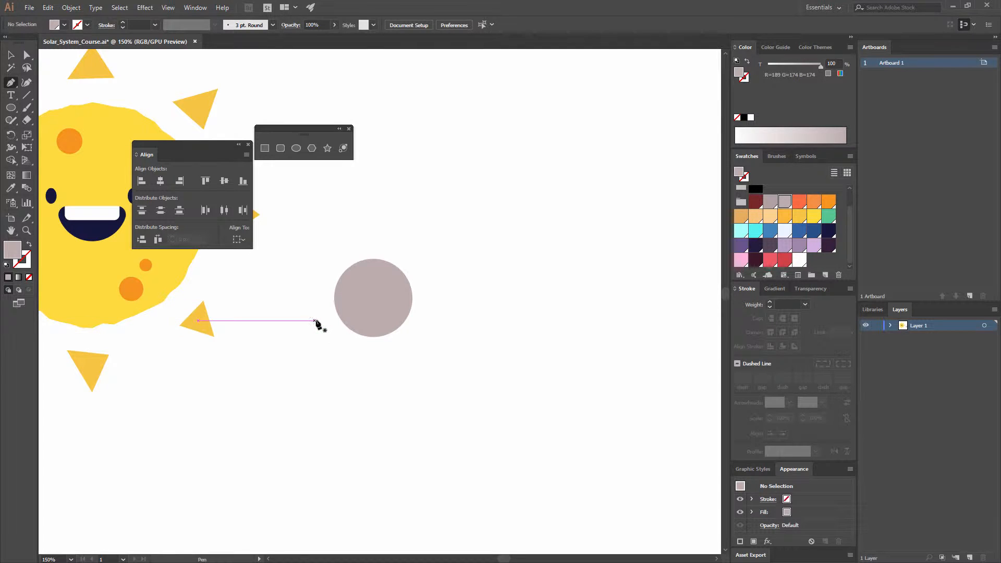
{"action": "left_click", "coordinate": [316, 326]}
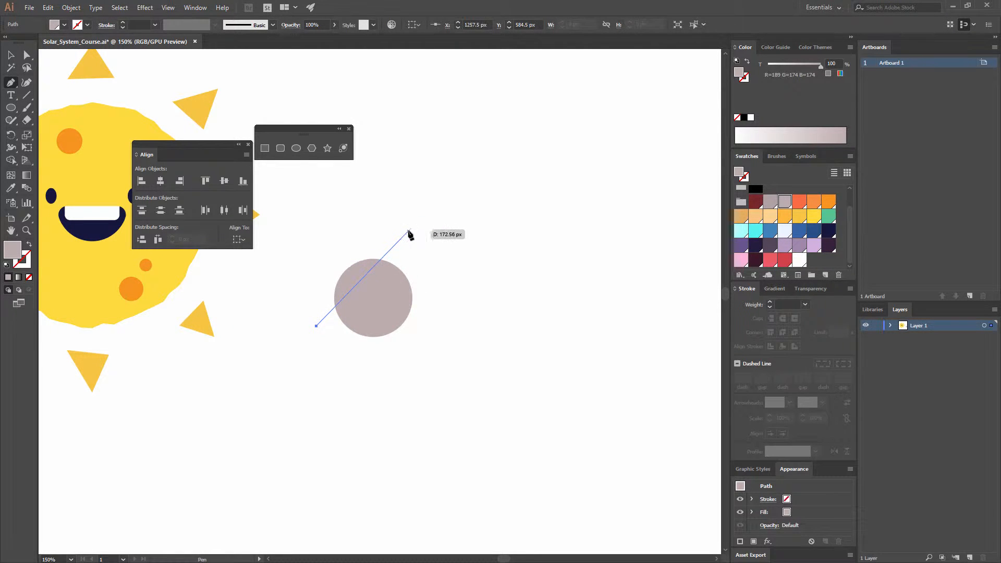
{"action": "left_click_drag", "start_coordinate": [398, 236], "coordinate": [418, 168]}
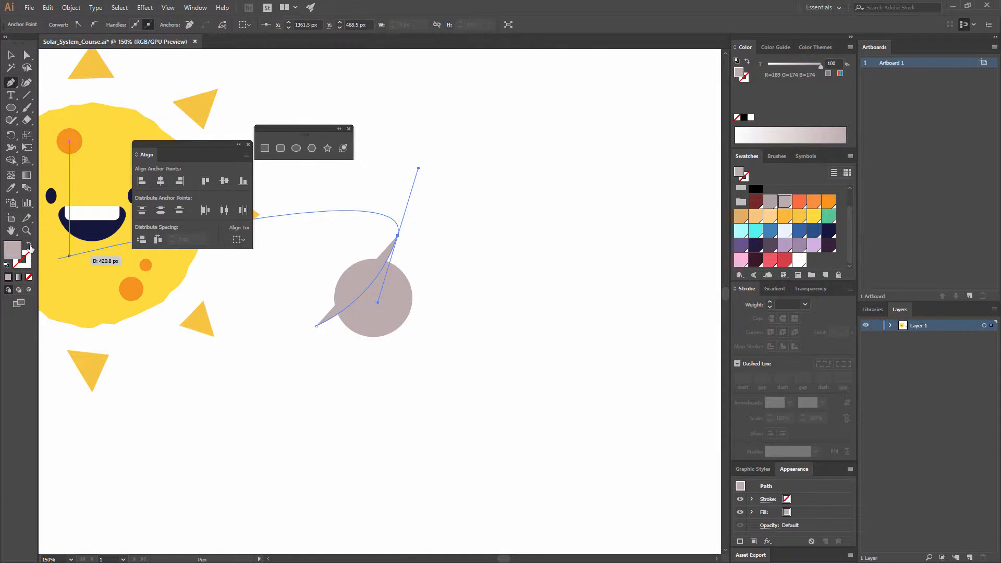
- Swap the curve's fill and stroke, leaving no fill and a light greyish-pink stroke (R=189 G=174 B=174)
{"action": "left_click", "coordinate": [30, 246]}
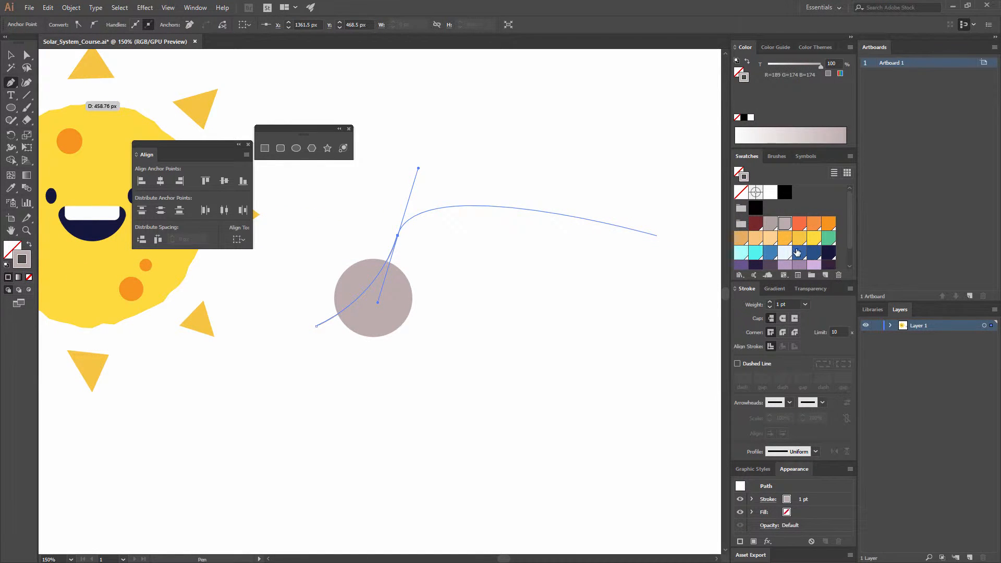
{"action": "scroll", "coordinate": [799, 247], "scroll_direction": "down", "scroll_amount": 2}
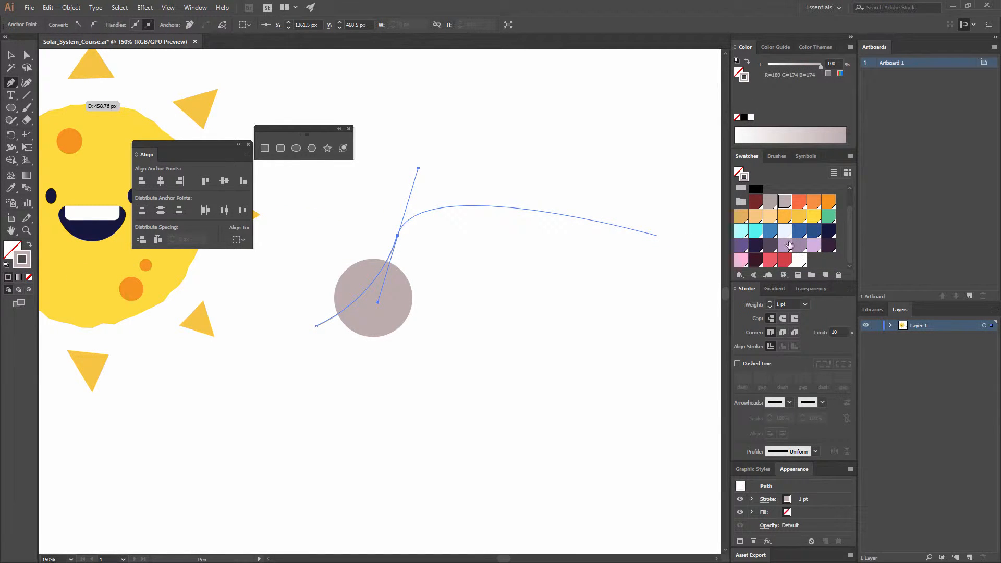
{"action": "left_click", "coordinate": [771, 203]}
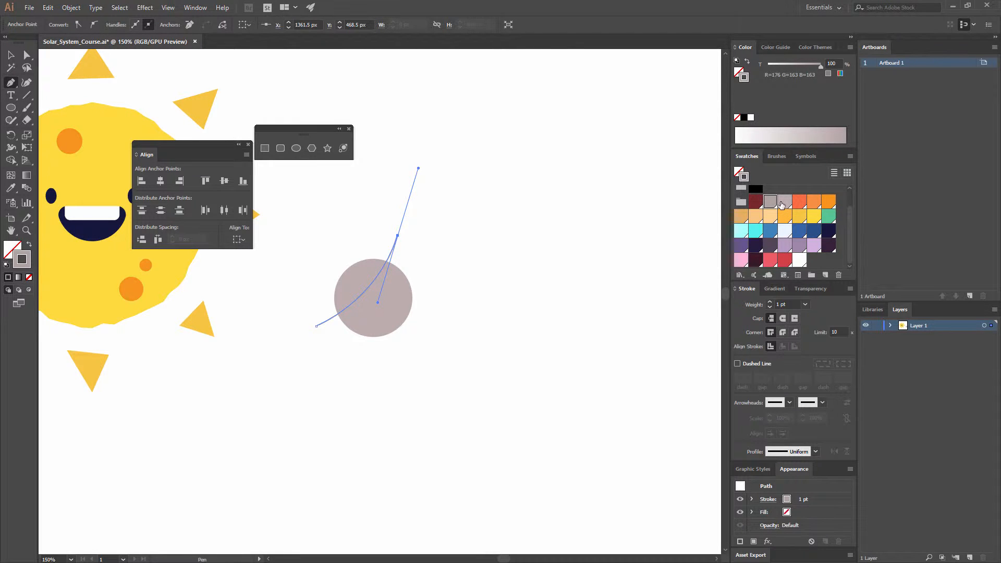
{"action": "left_click", "coordinate": [782, 204]}
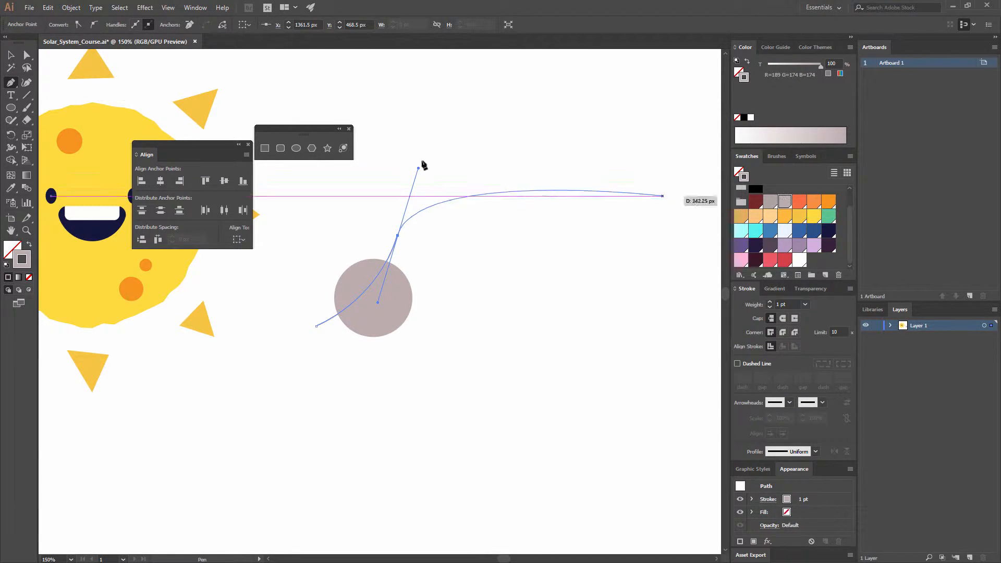
{"action": "left_click", "coordinate": [12, 55]}
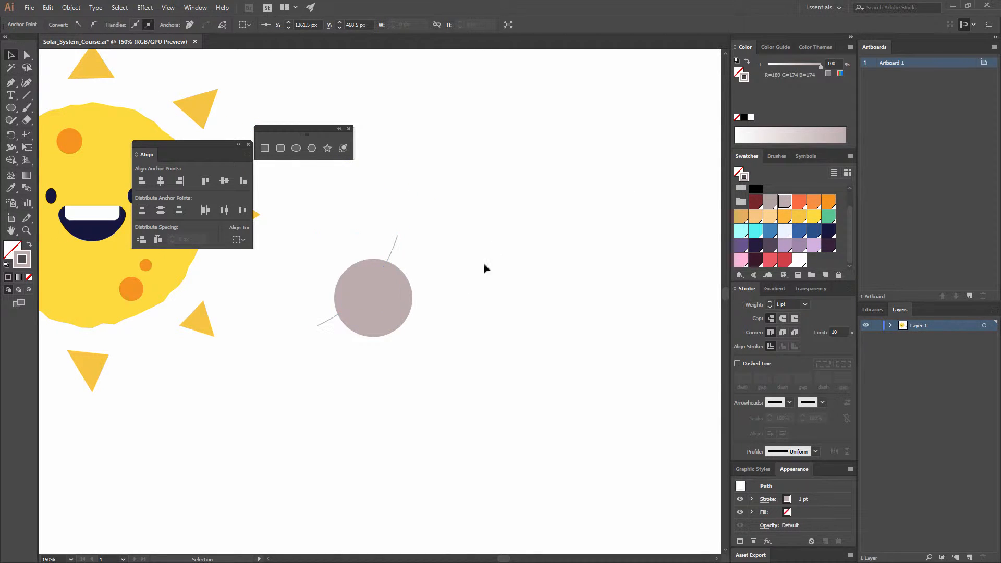
- Fill the circle with the slightly darker grey swatch (R=176 G=163 B=163) and give it no stroke
{"action": "left_click", "coordinate": [411, 289]}
{"action": "left_click", "coordinate": [771, 225]}
{"action": "left_click", "coordinate": [537, 264]}
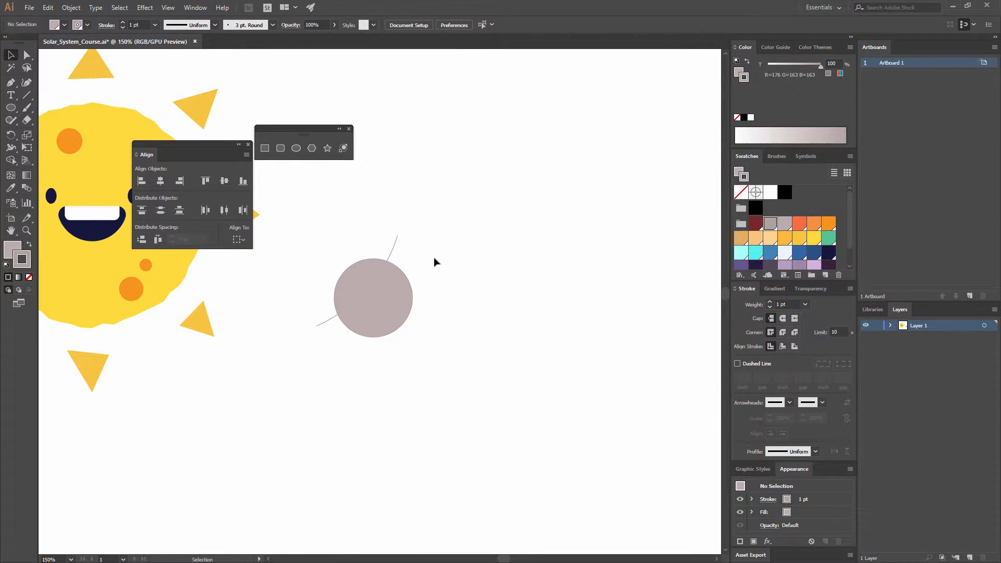
{"action": "left_click", "coordinate": [392, 269]}
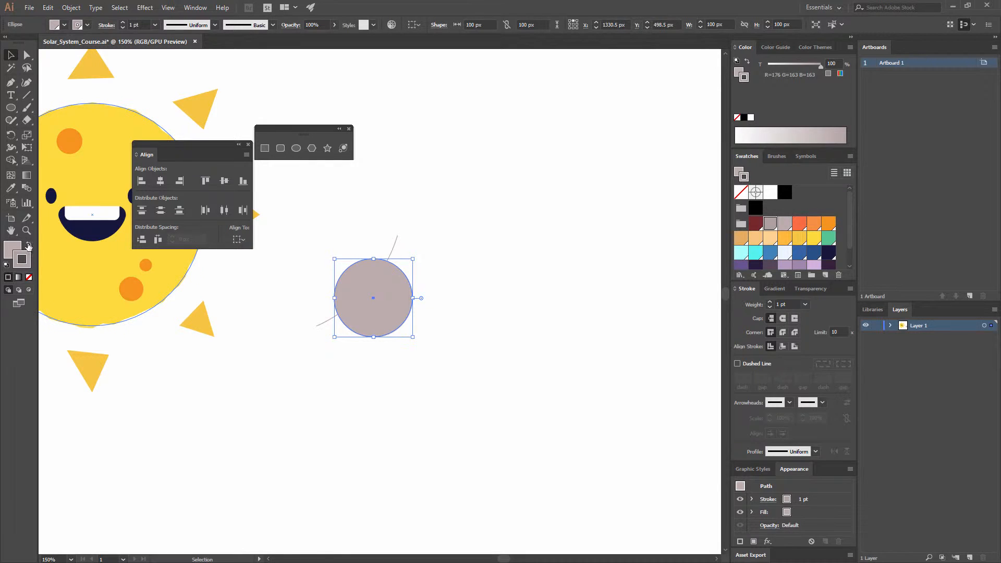
{"action": "left_click", "coordinate": [453, 259]}
- Set the stroke weight of the curve crossing the circle to 7 pt
{"action": "left_click", "coordinate": [388, 248]}
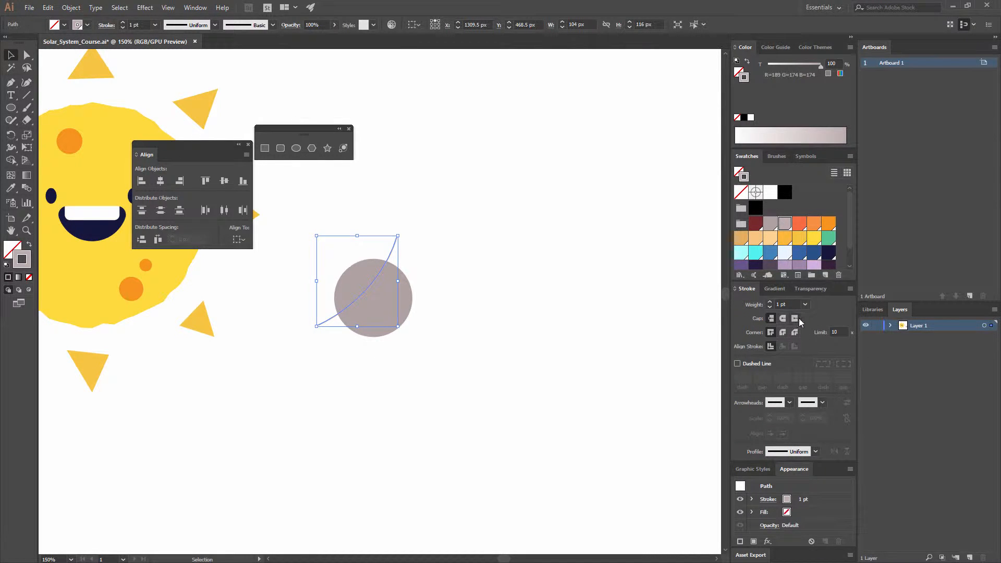
{"action": "left_click", "coordinate": [186, 10]}
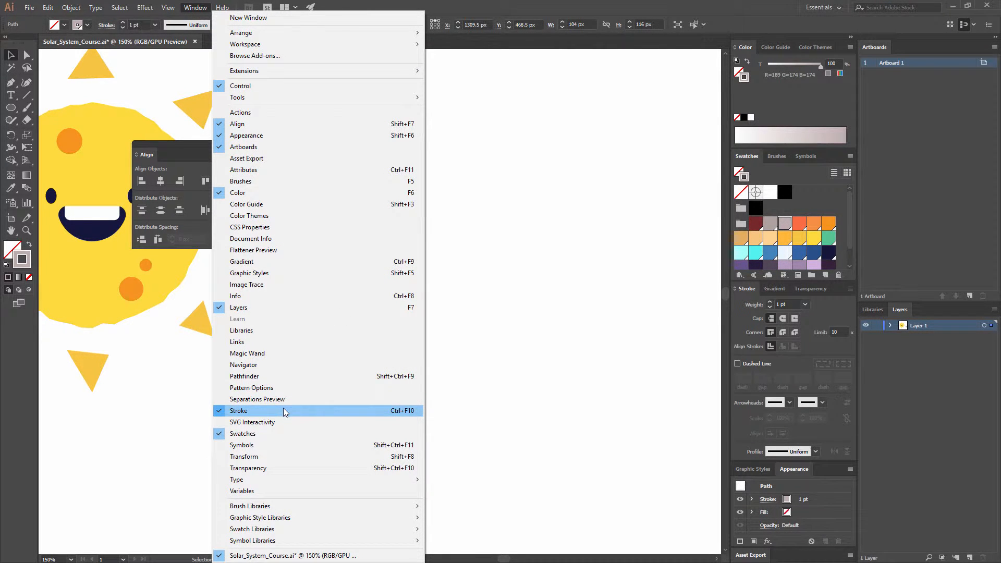
{"action": "left_click", "coordinate": [804, 305]}
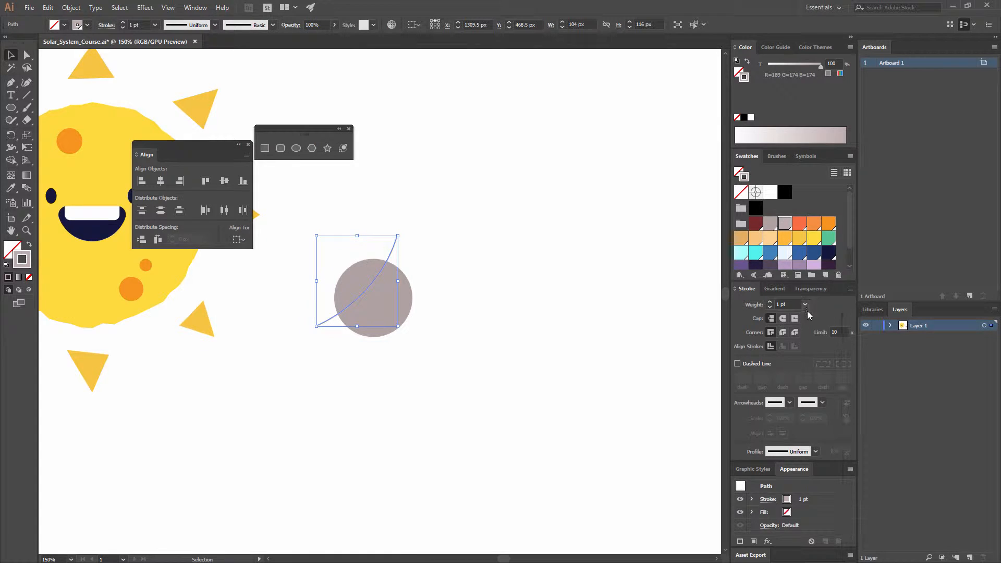
{"action": "left_click", "coordinate": [806, 305]}
{"action": "left_click", "coordinate": [821, 419]}
{"action": "left_click", "coordinate": [511, 320]}
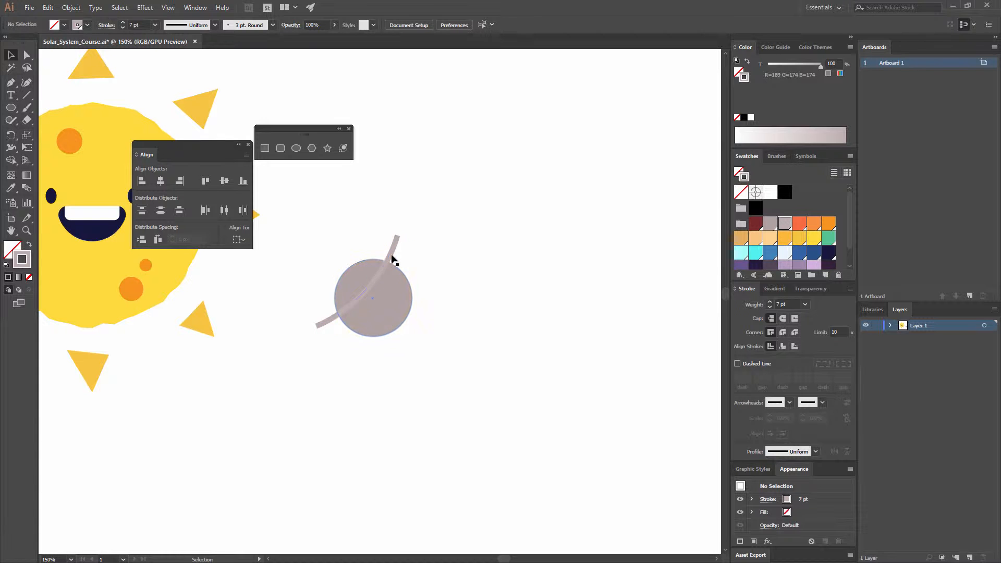
- Move the curve to the circle's upper-left edge and place a copy of it at the lower-right edge
{"action": "mouse_move", "coordinate": [386, 249]}
{"action": "left_mouse_down"}
{"action": "mouse_move", "coordinate": [376, 225]}
{"action": "mouse_move", "coordinate": [377, 239]}
{"action": "left_mouse_up"}
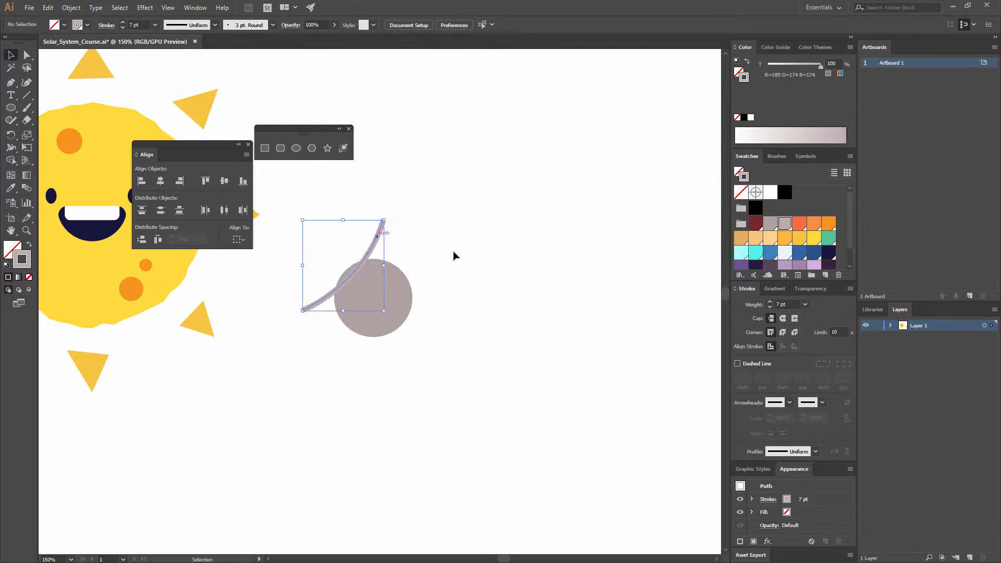
{"action": "left_click", "coordinate": [453, 255]}
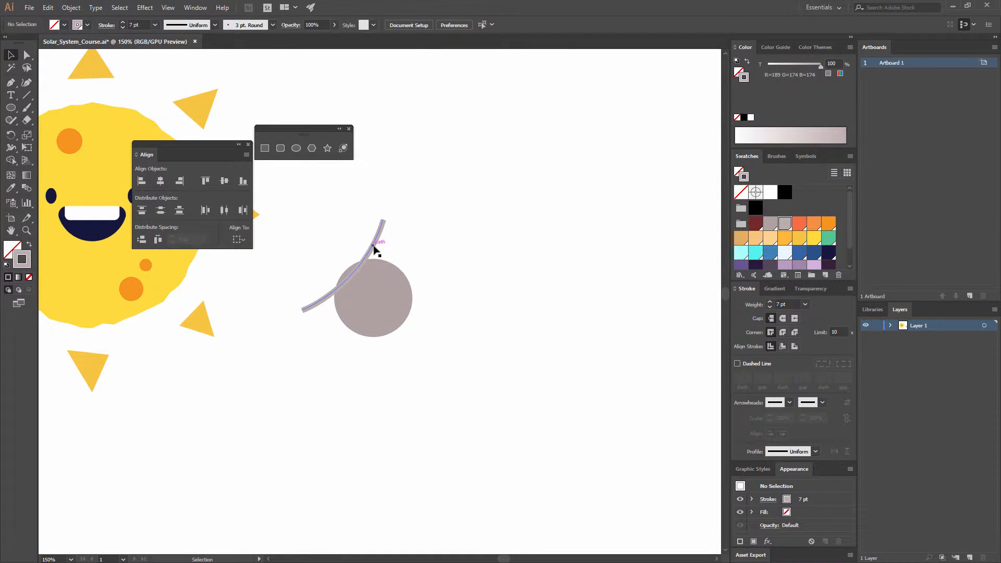
{"action": "left_click_drag", "start_coordinate": [391, 258], "coordinate": [419, 295]}
{"action": "left_click", "coordinate": [449, 439]}
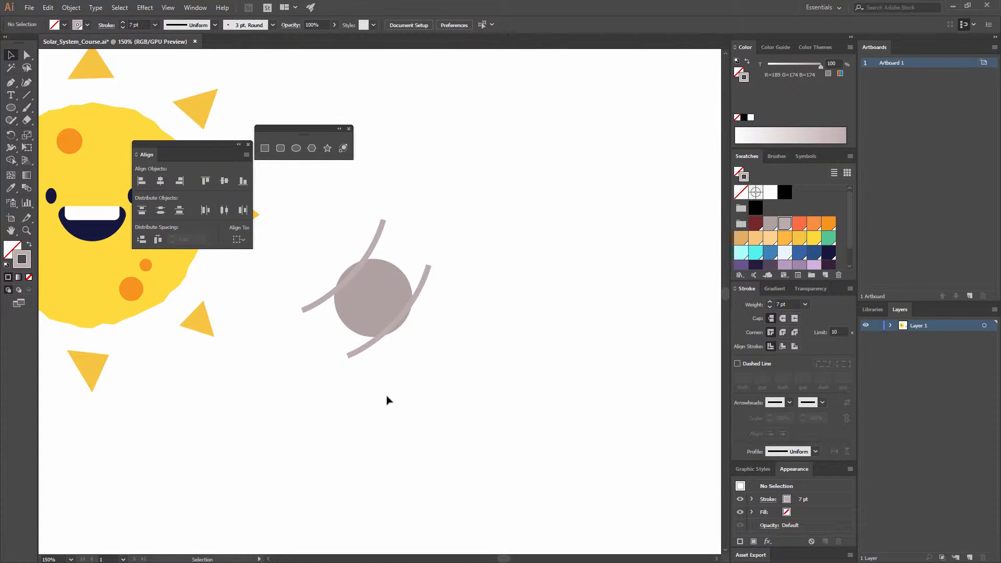
- Create a blend between the two curves on either side of the circle
{"action": "left_click", "coordinate": [355, 352]}
{"action": "left_click", "coordinate": [382, 237], "text": "shift"}
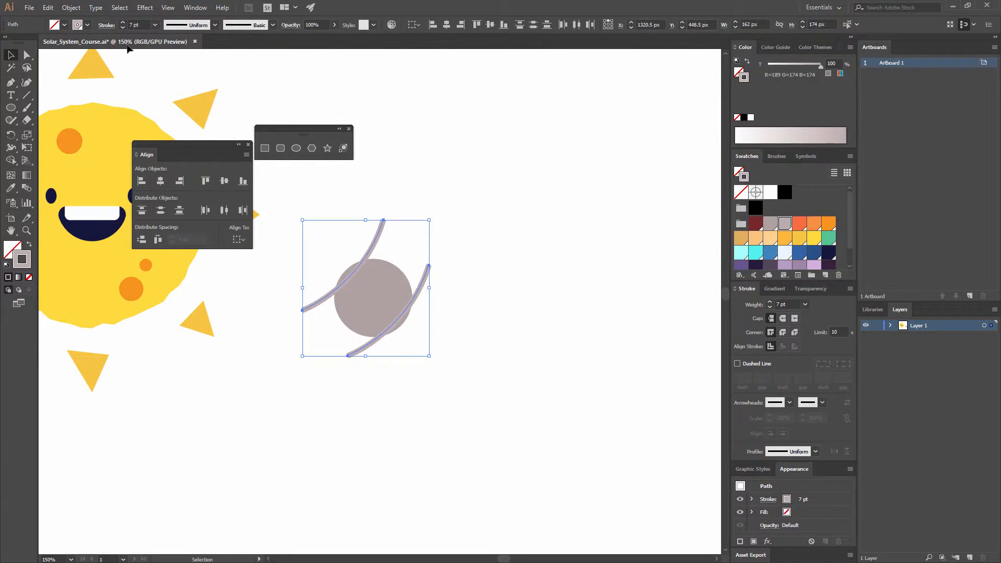
{"action": "left_click", "coordinate": [71, 8]}
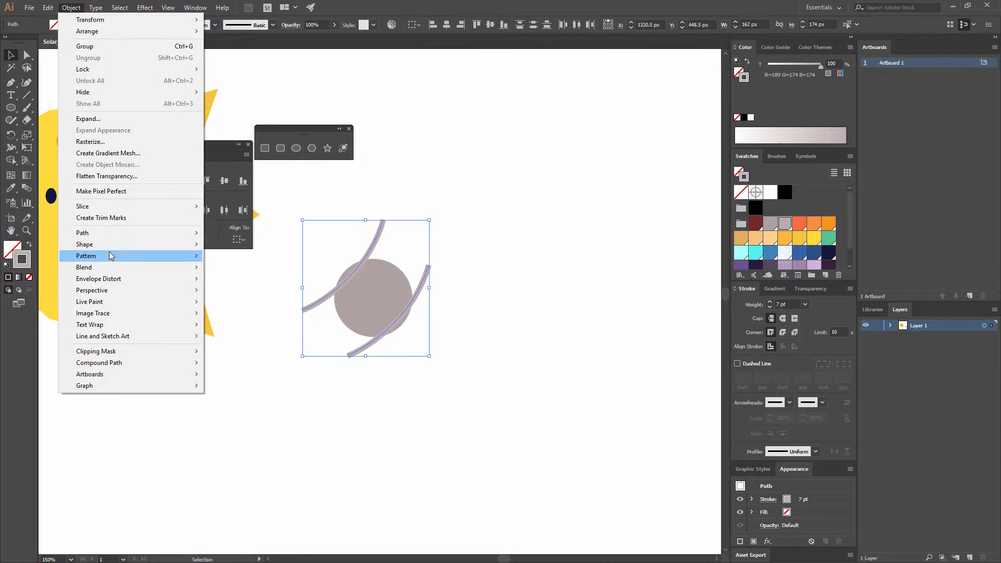
{"action": "mouse_move", "coordinate": [106, 249]}
{"action": "mouse_move", "coordinate": [105, 267]}
{"action": "left_click", "coordinate": [239, 268]}
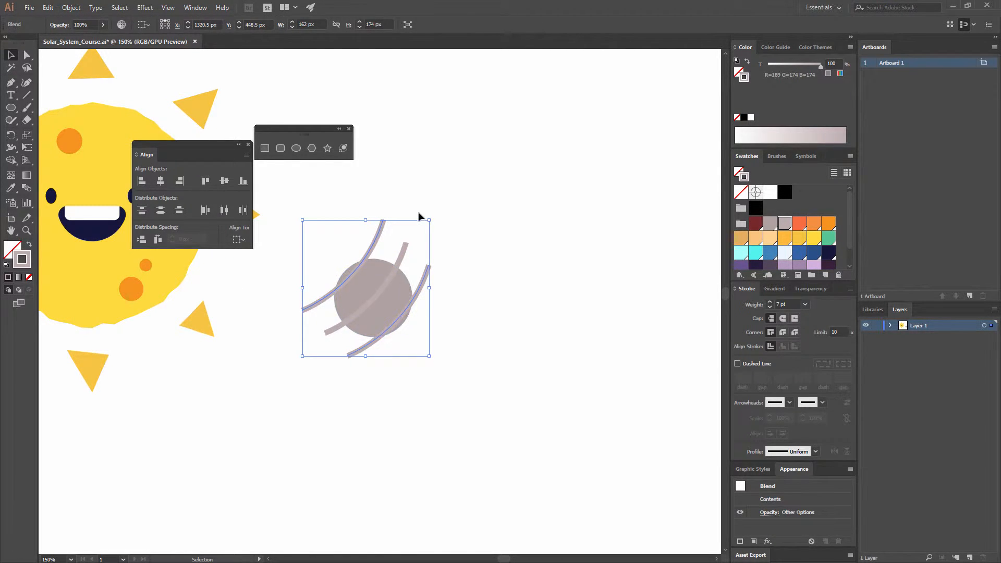
- Set the blend's spacing to Specified Steps with a value of 5
{"action": "left_click", "coordinate": [71, 8]}
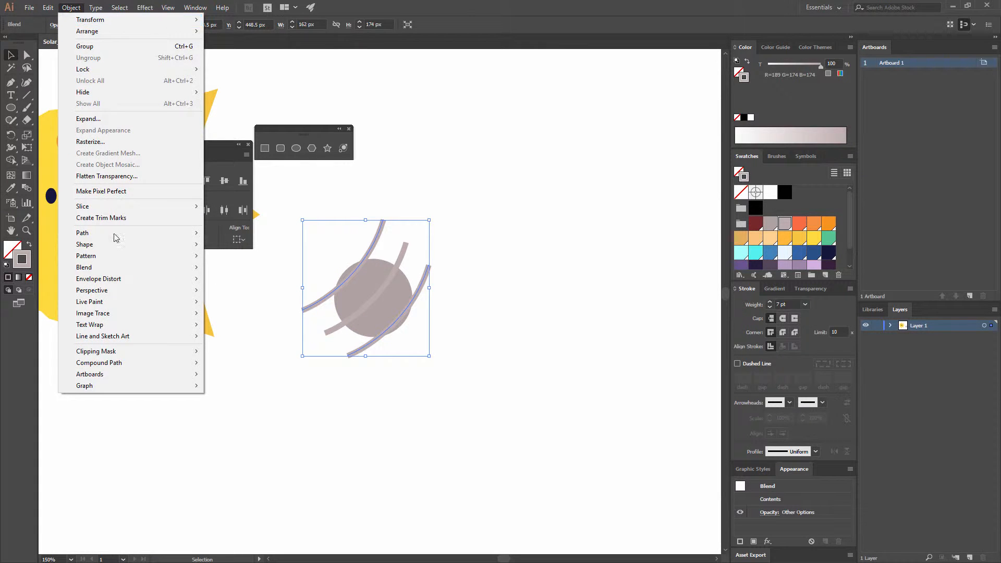
{"action": "mouse_move", "coordinate": [111, 256]}
{"action": "mouse_move", "coordinate": [170, 268]}
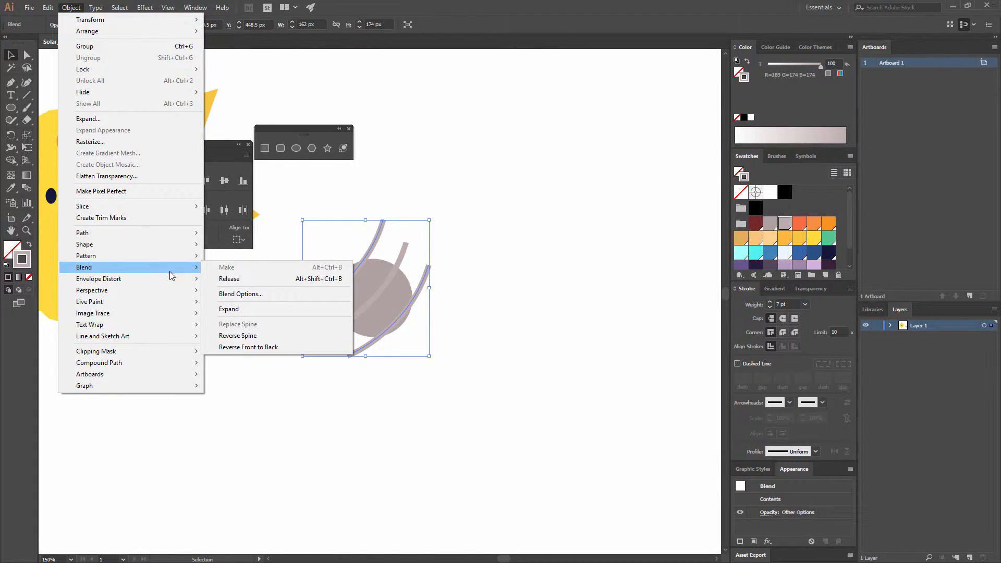
{"action": "left_click", "coordinate": [260, 294]}
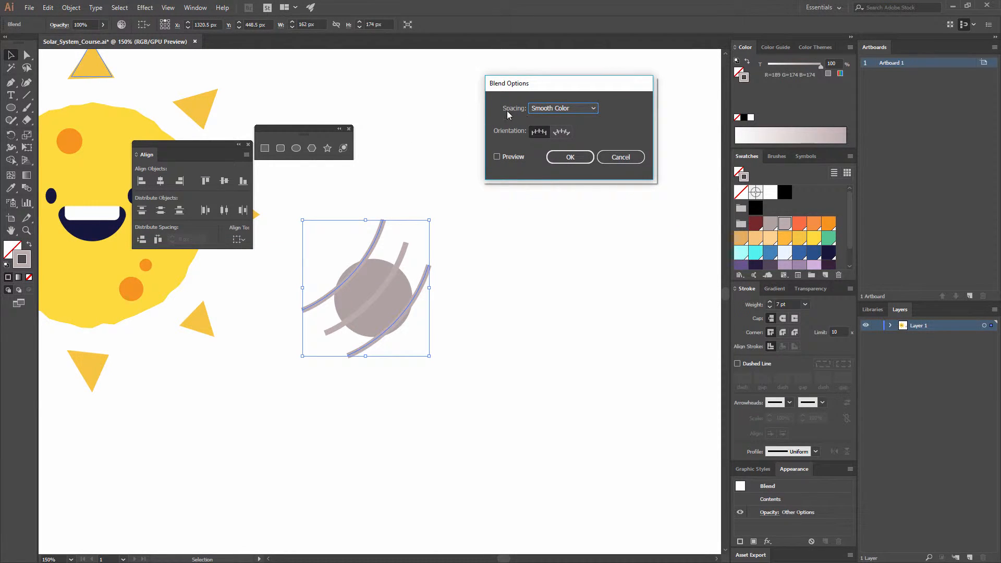
{"action": "left_click", "coordinate": [584, 111]}
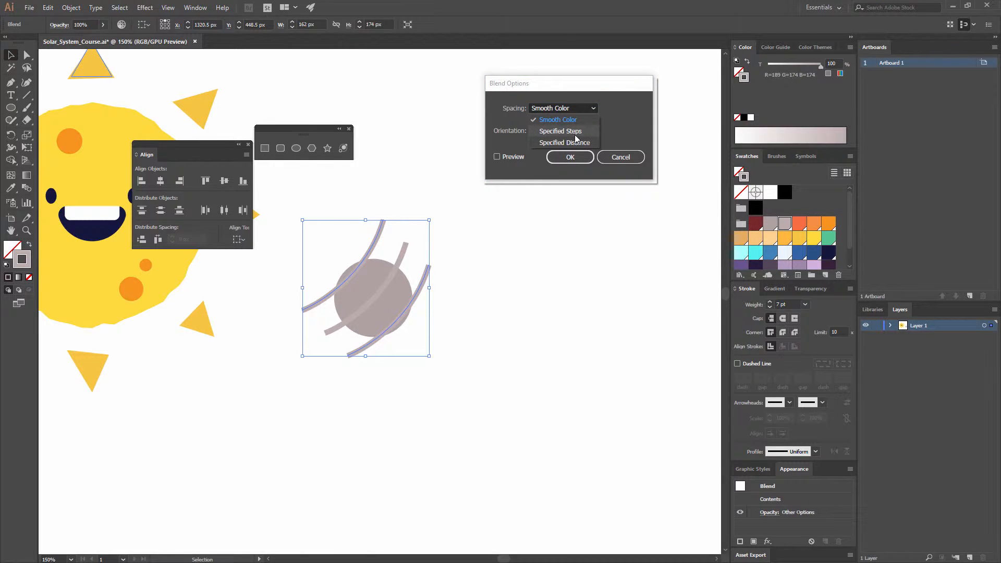
{"action": "left_click", "coordinate": [575, 131]}
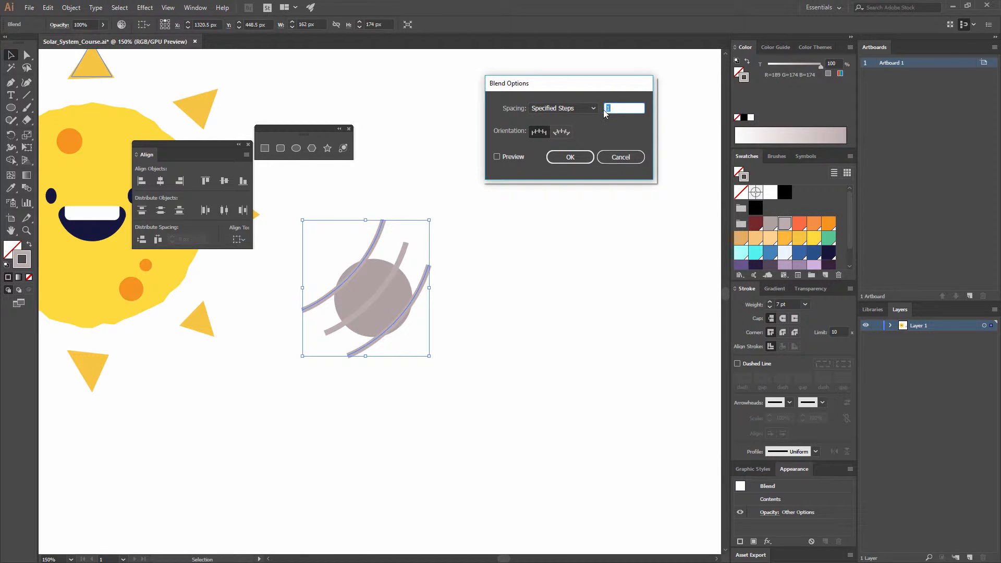
{"action": "type", "text": "6"}
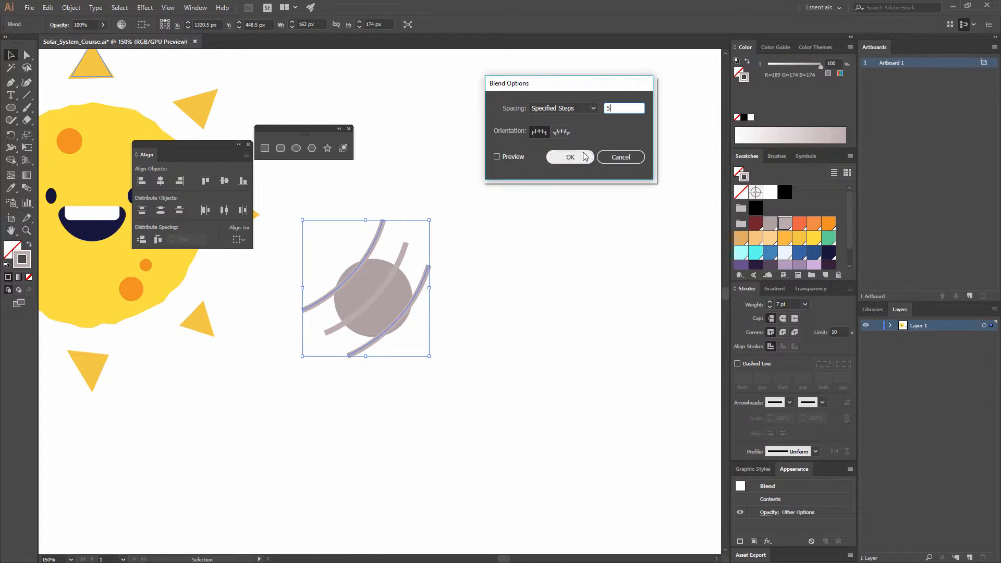
{"action": "left_click", "coordinate": [584, 156]}
{"action": "left_click", "coordinate": [570, 164]}
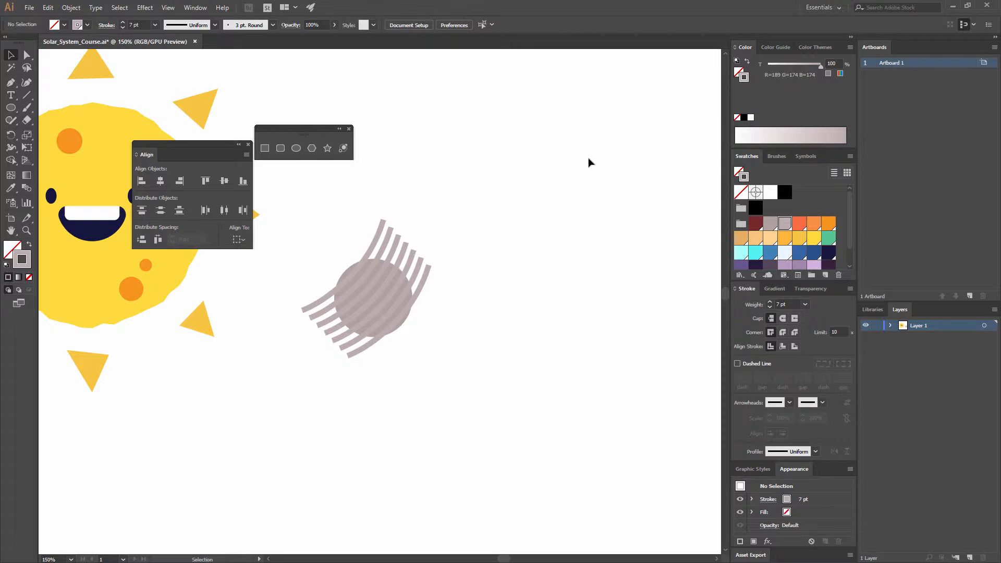
- Reduce the stroke weight of the blended stripes to 5 pt
{"action": "left_click", "coordinate": [433, 268]}
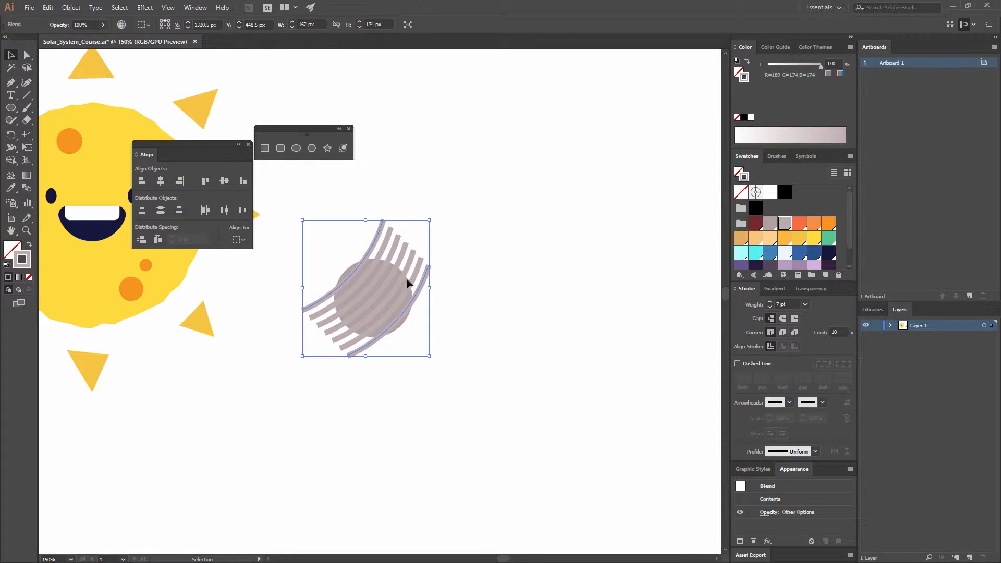
{"action": "left_click", "coordinate": [797, 304]}
{"action": "type", "text": "5"}
{"action": "left_click", "coordinate": [539, 282]}
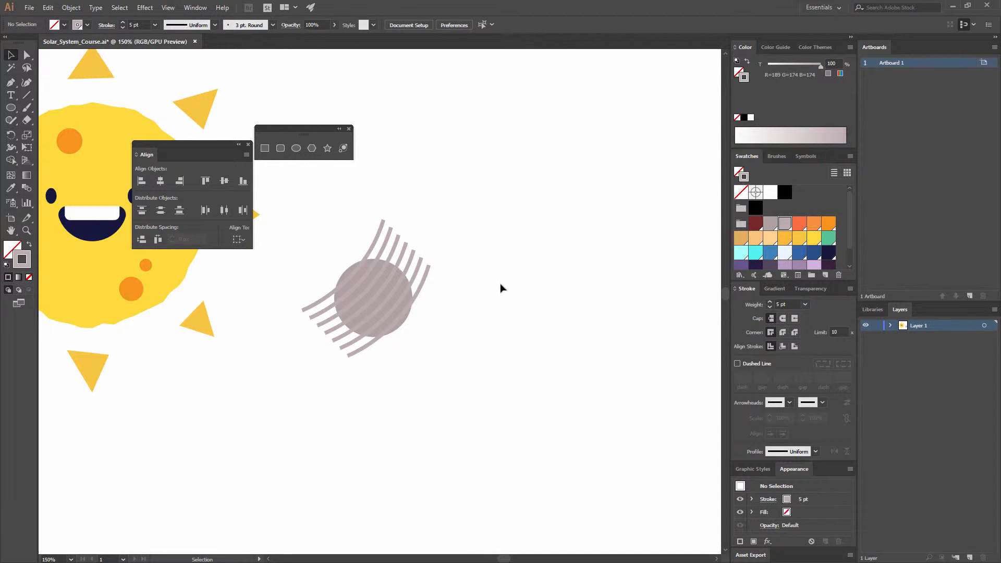
- Cut the blended stripes and paste them in place inside the grey circle using Draw Inside mode
{"action": "left_click", "coordinate": [417, 260]}
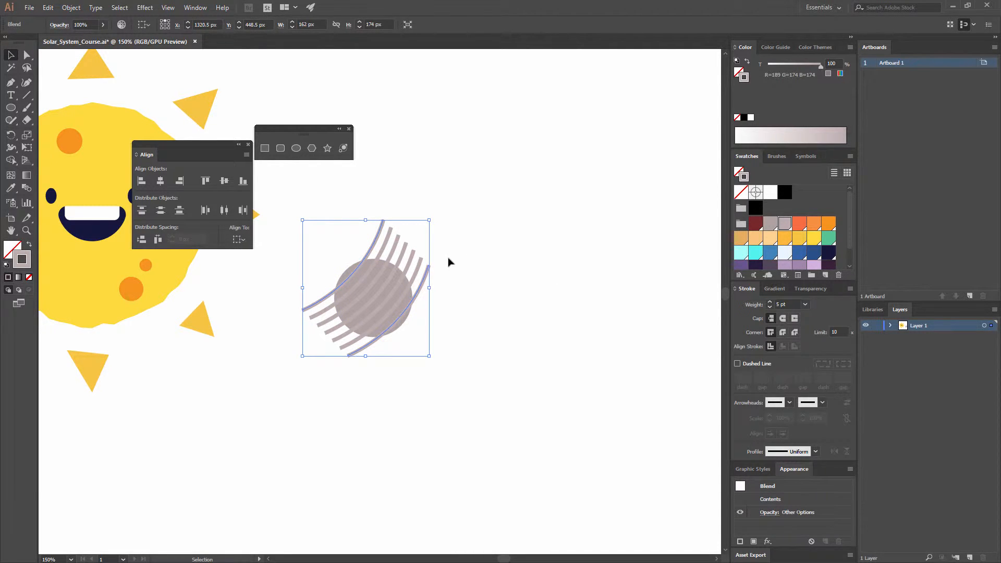
{"action": "key", "text": "ctrl+x"}
{"action": "left_click", "coordinate": [378, 291]}
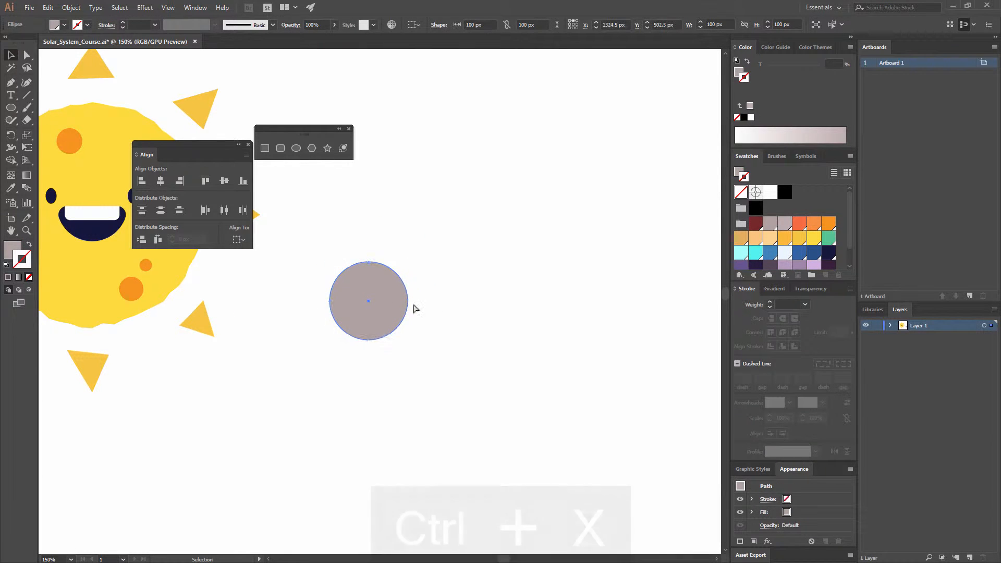
{"action": "key", "text": "ctrl+z"}
{"action": "left_click", "coordinate": [29, 290]}
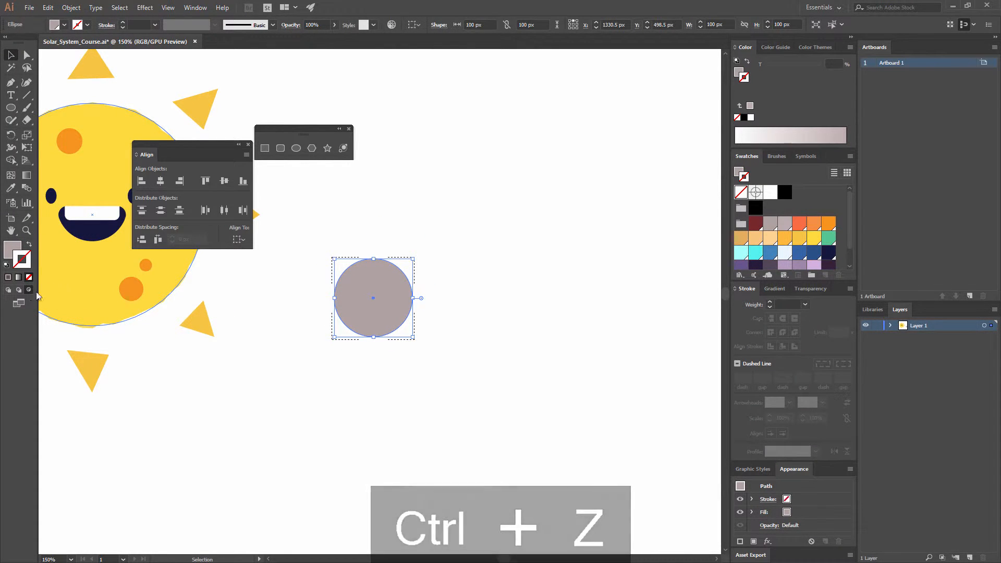
{"action": "key", "text": "ctrl+shift+v"}
{"action": "left_click", "coordinate": [467, 273]}
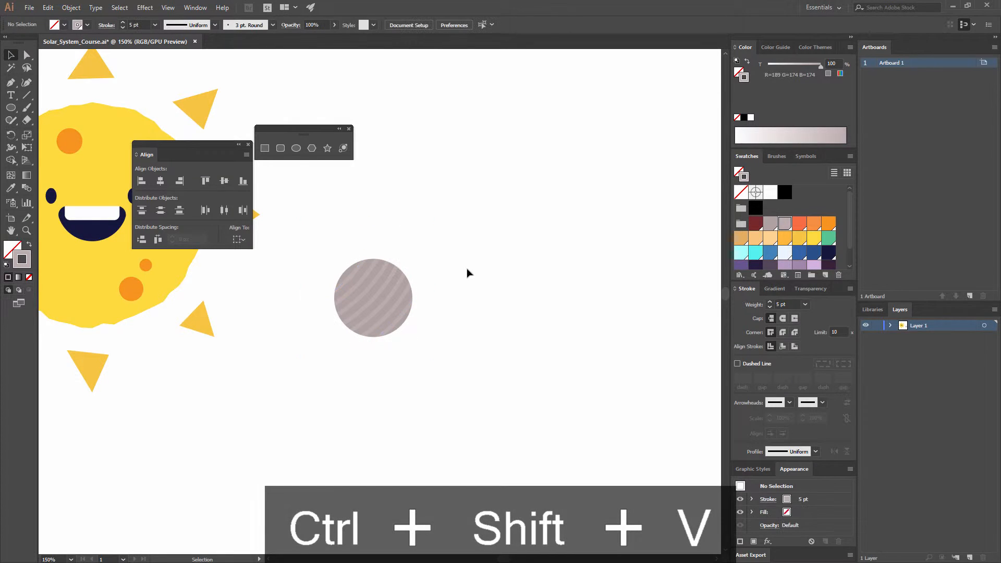
- Draw an oval eye about 5 × 8 px in the planet's upper-left area with a dark navy fill and no stroke
{"action": "left_click_drag", "start_coordinate": [402, 338], "coordinate": [448, 350]}
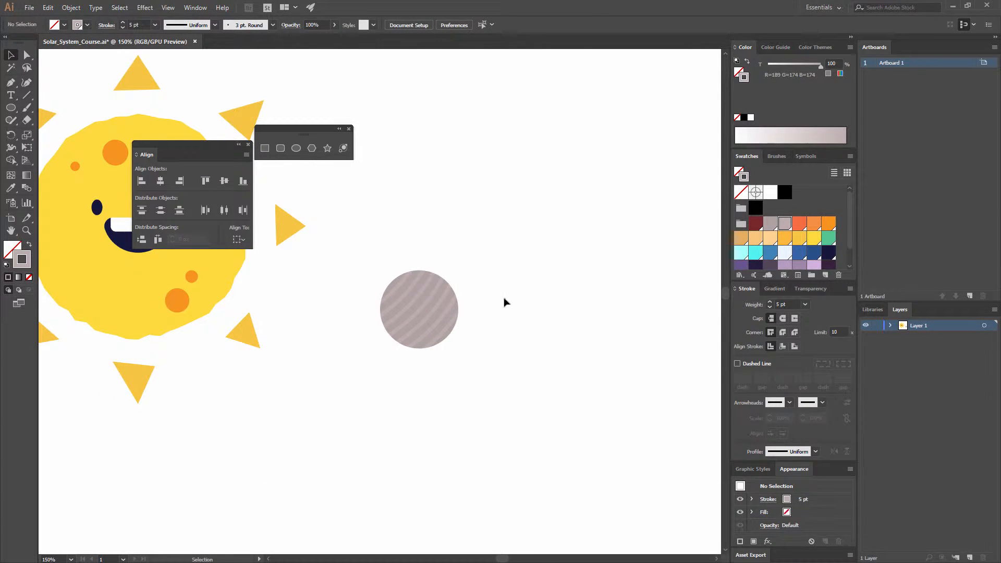
{"action": "key", "text": "a"}
{"action": "key", "text": "ctrl+equal"}
{"action": "key", "text": "ctrl+equal"}
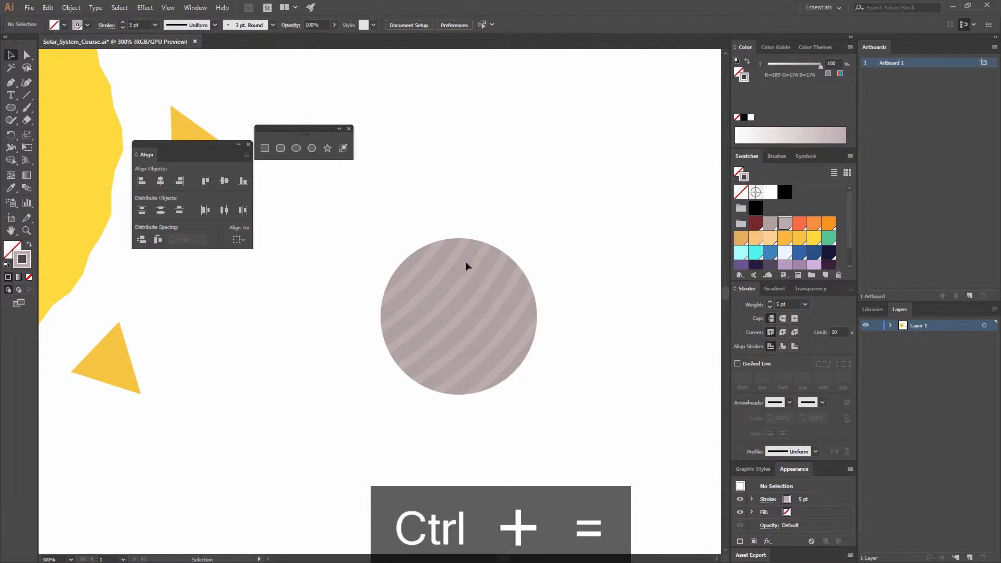
{"action": "left_click_drag", "start_coordinate": [468, 266], "coordinate": [372, 172]}
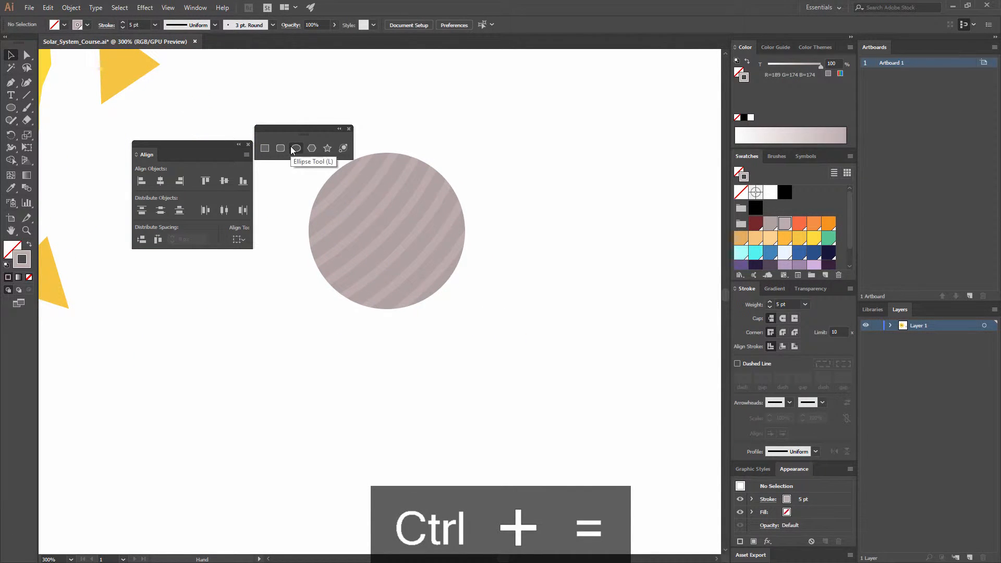
{"action": "left_click", "coordinate": [296, 148]}
{"action": "left_click_drag", "start_coordinate": [356, 213], "coordinate": [365, 224]}
{"action": "left_click", "coordinate": [827, 253]}
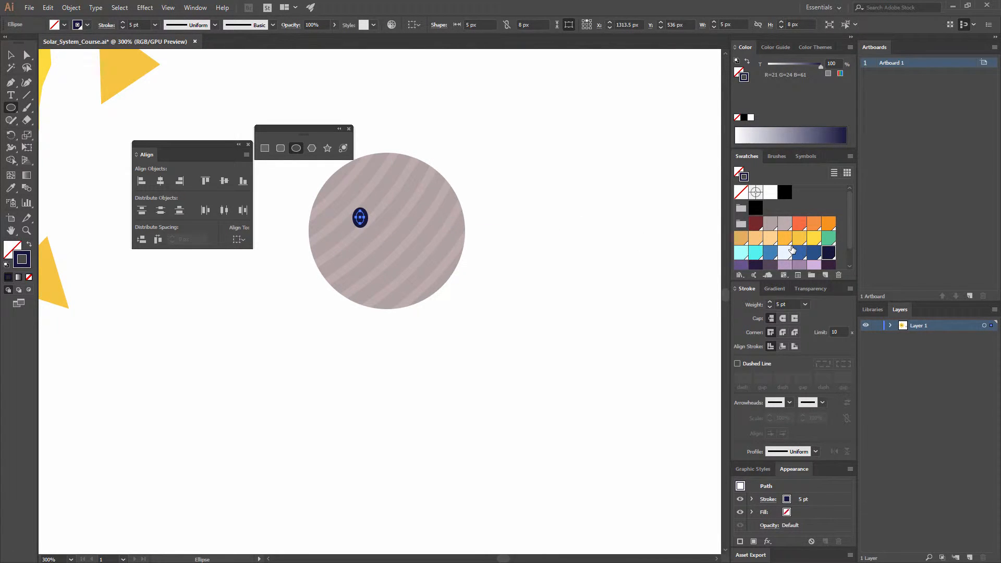
{"action": "left_click", "coordinate": [30, 245]}
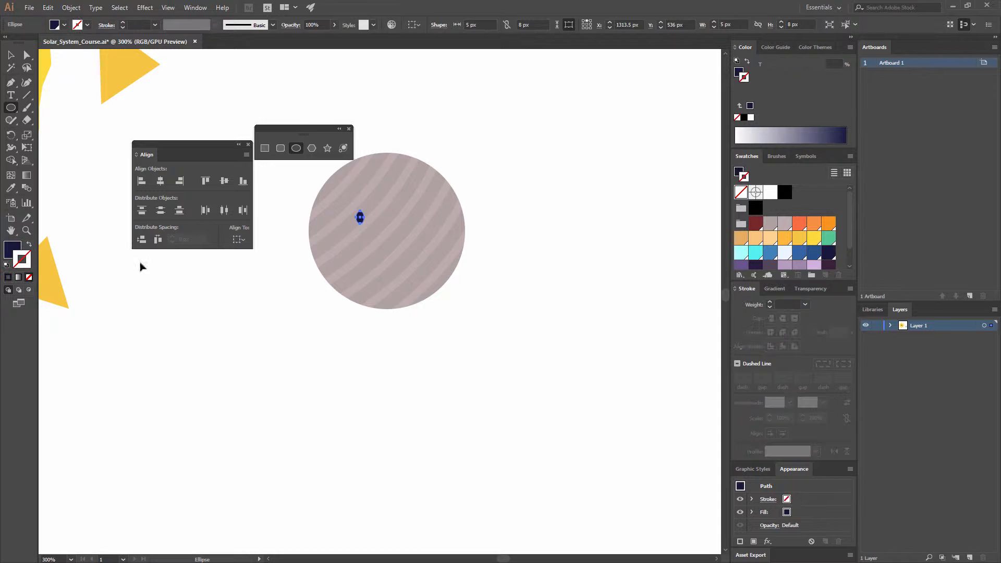
{"action": "key", "text": "v"}
{"action": "left_click", "coordinate": [280, 287]}
{"action": "mouse_move", "coordinate": [275, 285]}
{"action": "left_mouse_down"}
{"action": "mouse_move", "coordinate": [460, 329]}
{"action": "mouse_move", "coordinate": [352, 363]}
{"action": "mouse_move", "coordinate": [271, 356]}
{"action": "left_mouse_up"}
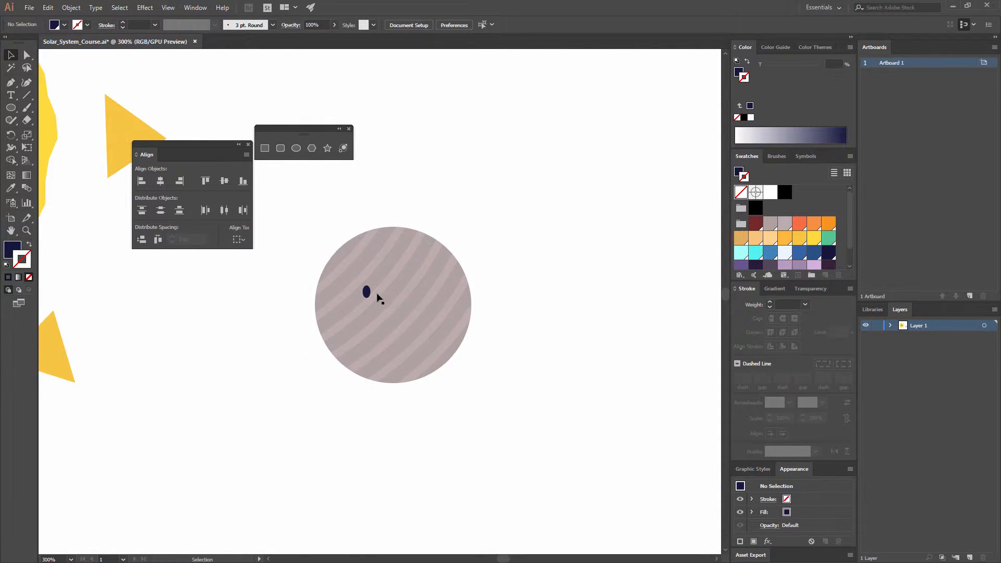
{"action": "key", "text": "ctrl+equal"}
{"action": "scroll", "coordinate": [756, 255], "scroll_direction": "down", "scroll_amount": 1}
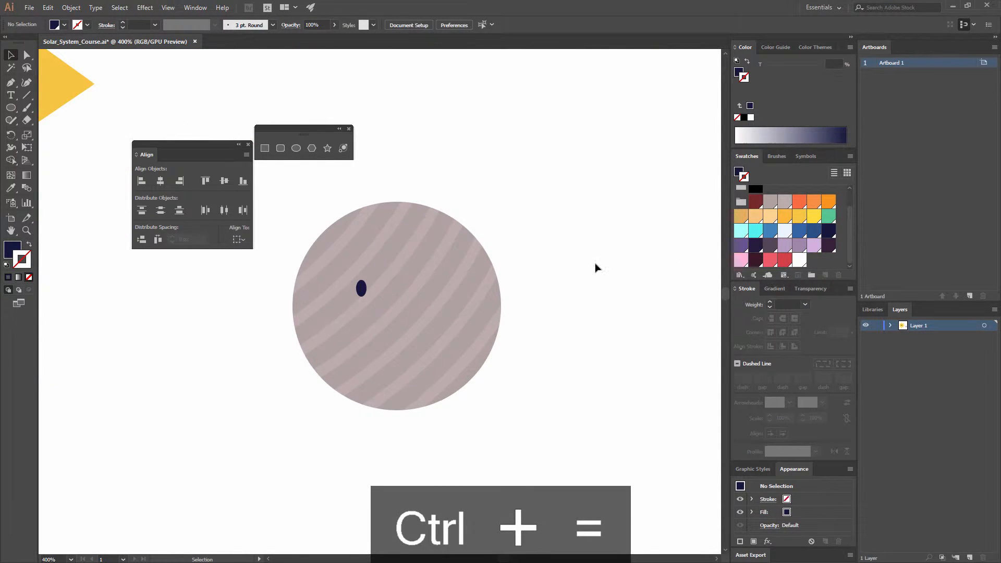
{"action": "left_click", "coordinate": [361, 288]}
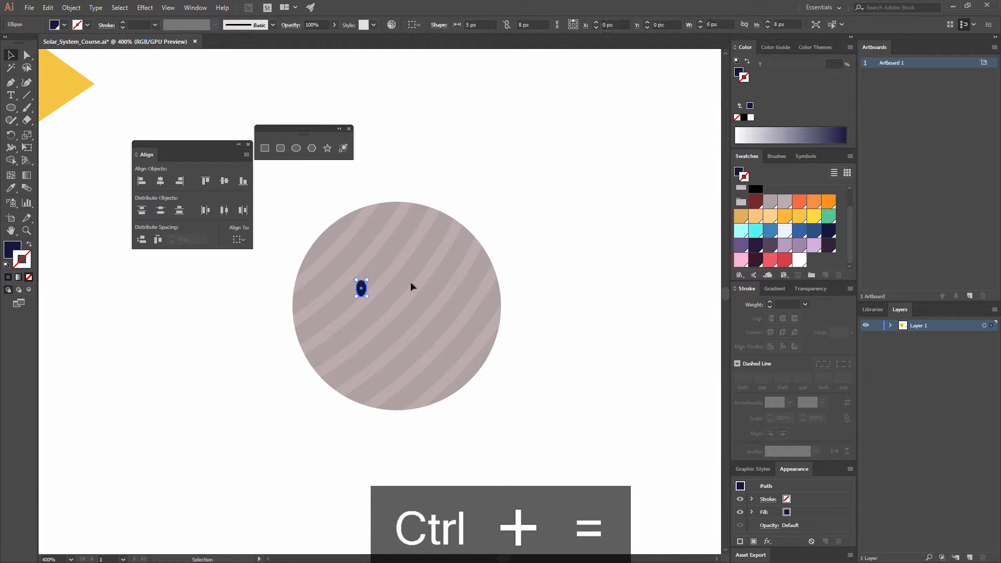
{"action": "left_click", "coordinate": [771, 245]}
{"action": "left_click", "coordinate": [507, 261]}
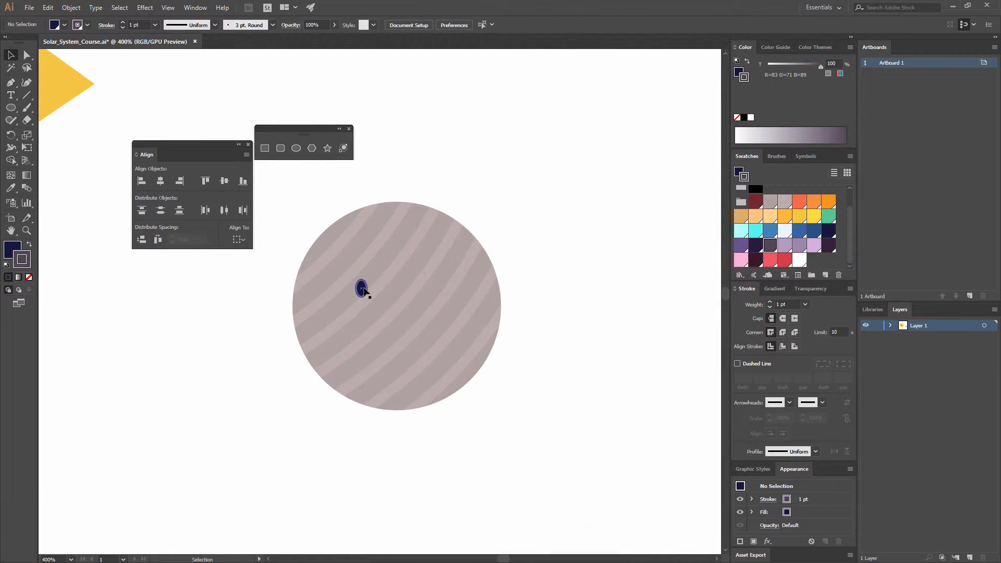
{"action": "key", "text": "ctrl+z"}
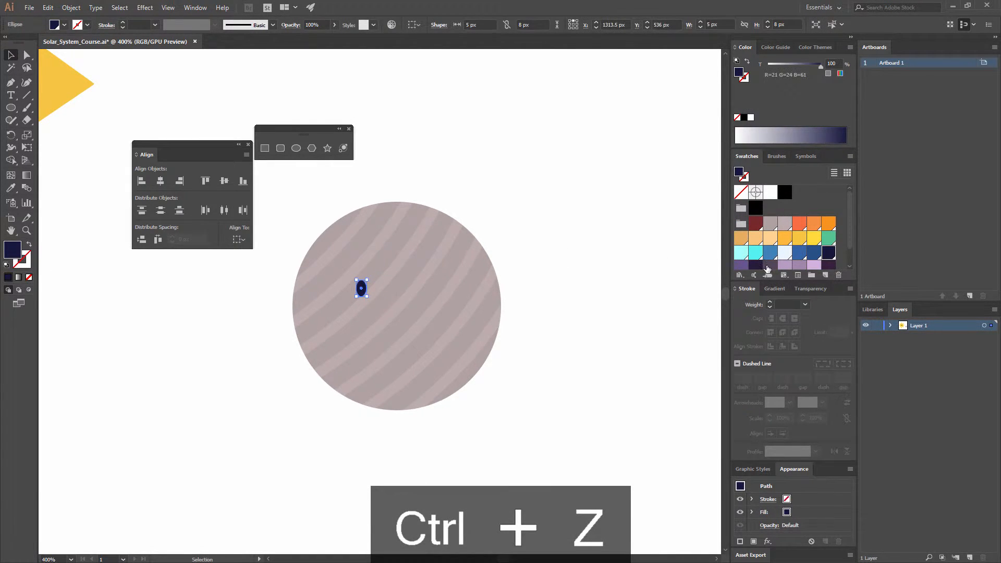
- Fill the eye with the dark purple-grey swatch (R=83 G=71 B=89) and place a copy on the planet's right side
{"action": "left_click", "coordinate": [768, 266]}
{"action": "left_click", "coordinate": [526, 257]}
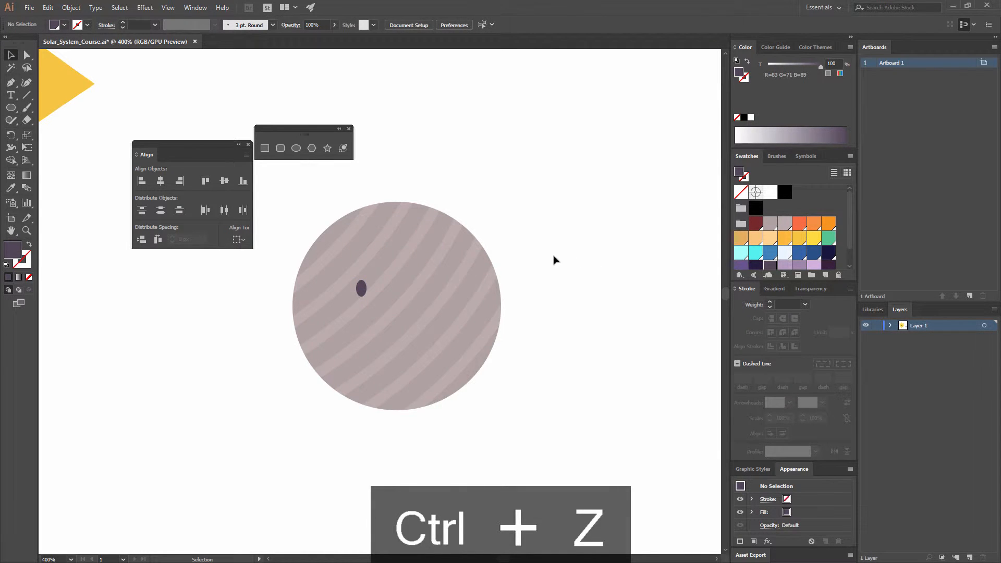
{"action": "left_click_drag", "start_coordinate": [361, 288], "coordinate": [452, 294]}
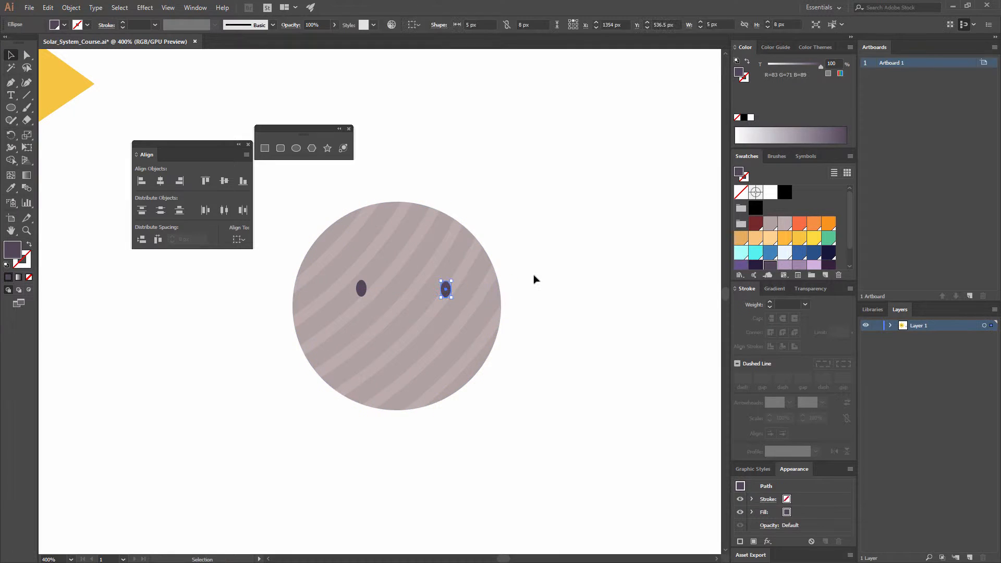
{"action": "left_click", "coordinate": [537, 279]}
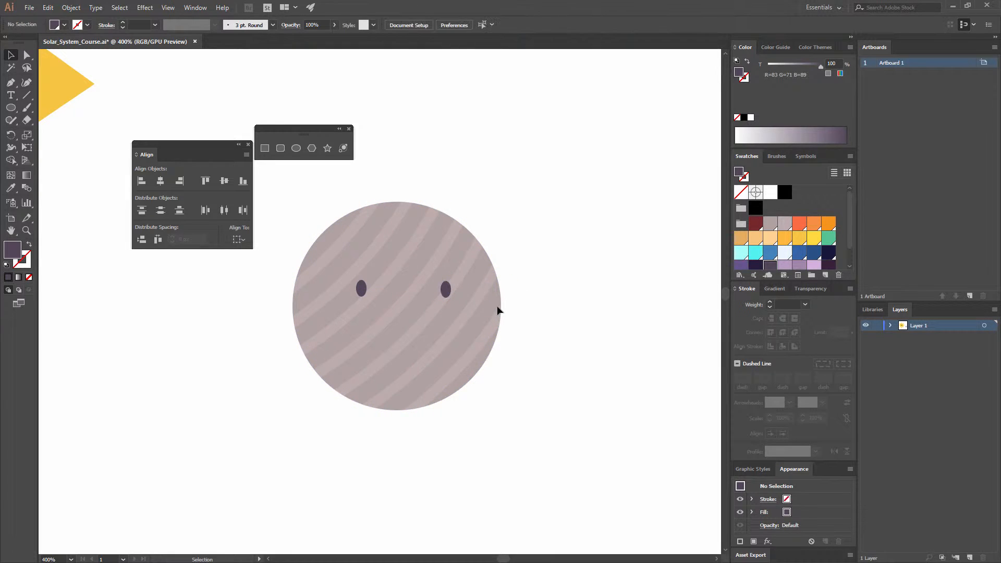
- Draw a circle about 36 px wide between the eyes and delete its top anchor point to leave the lower half
{"action": "left_click", "coordinate": [295, 149]}
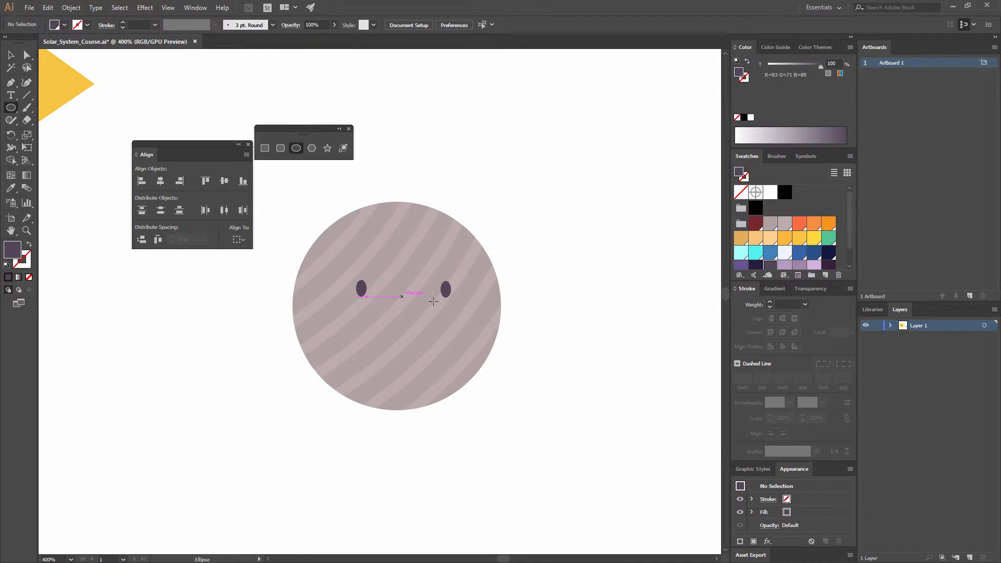
{"action": "left_click_drag", "start_coordinate": [402, 295], "coordinate": [441, 301]}
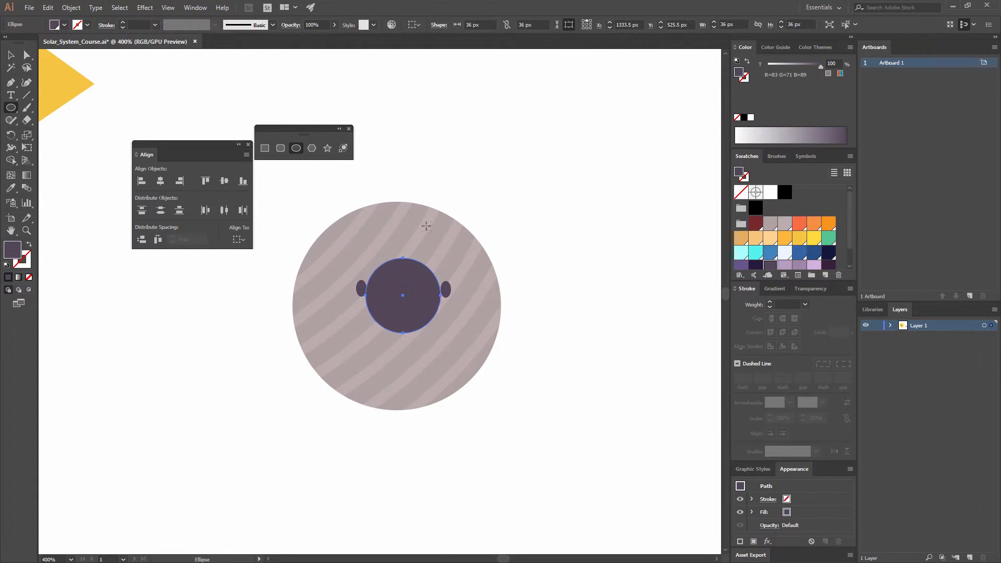
{"action": "key", "text": "v"}
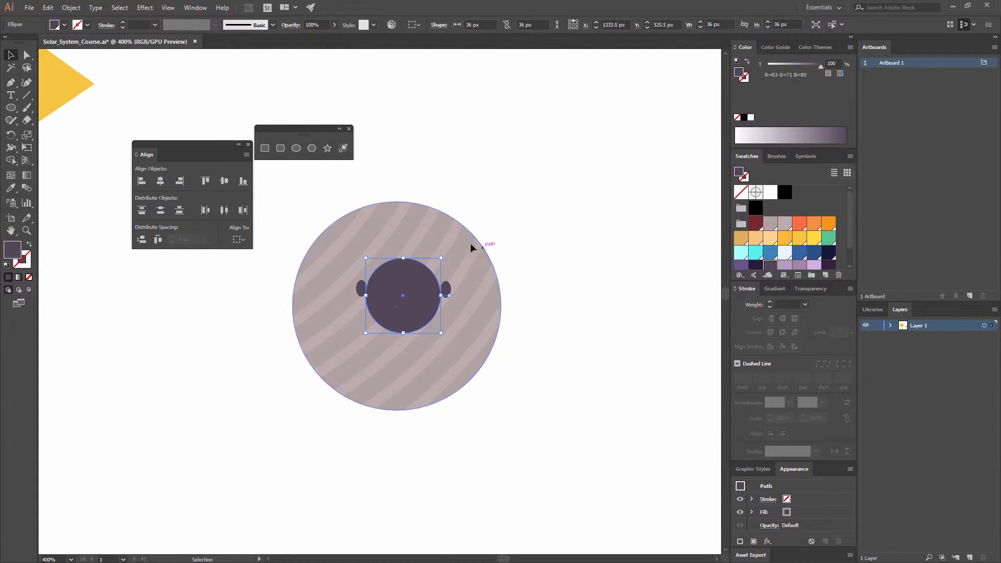
{"action": "key", "text": "a"}
{"action": "left_click", "coordinate": [401, 260]}
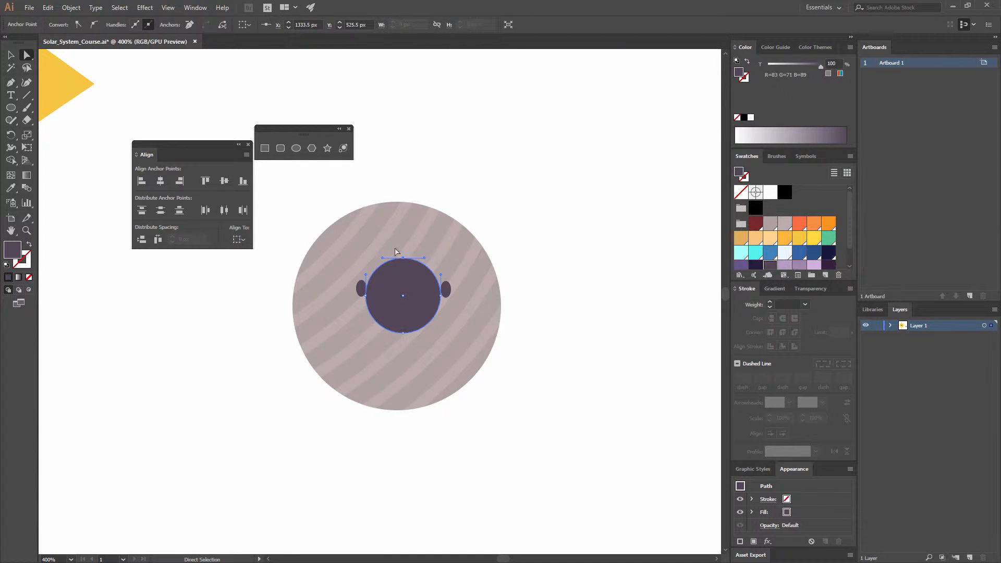
{"action": "key", "text": "Delete"}
- Connect the half circle's two end points to close the mouth shape and move it slightly down below the eyes
{"action": "left_click", "coordinate": [440, 295]}
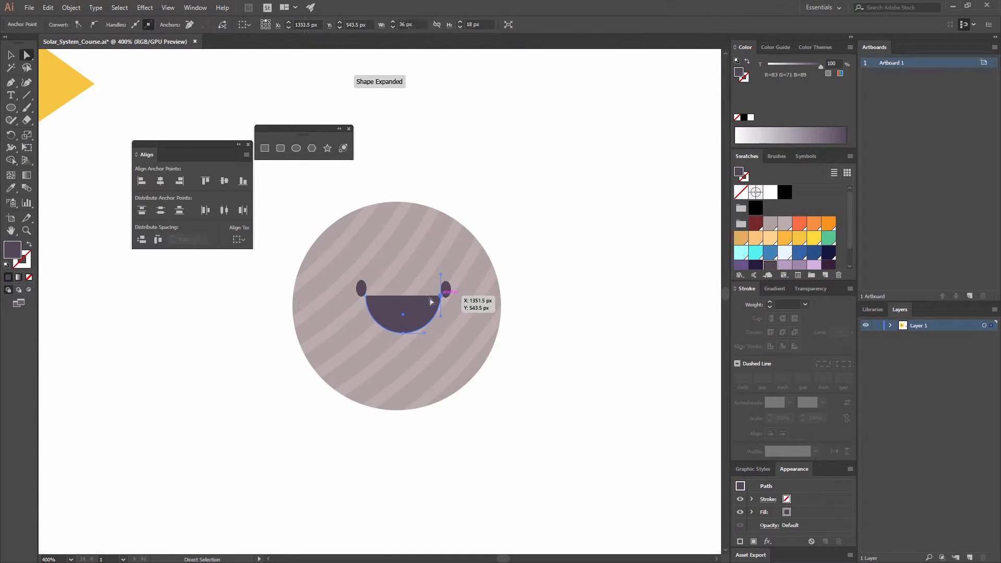
{"action": "left_click", "coordinate": [365, 295], "text": "shift"}
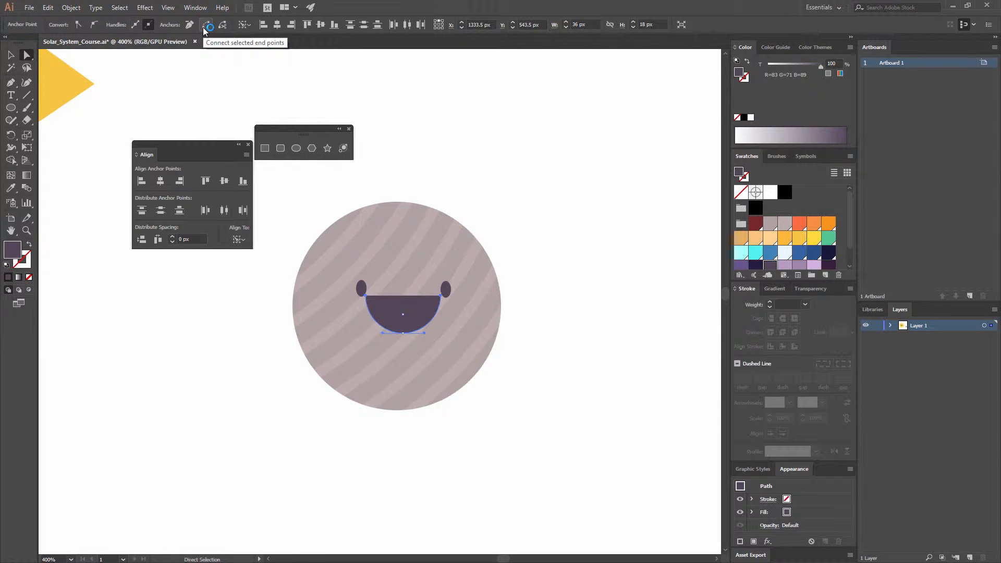
{"action": "left_click", "coordinate": [206, 26]}
{"action": "key", "text": "v"}
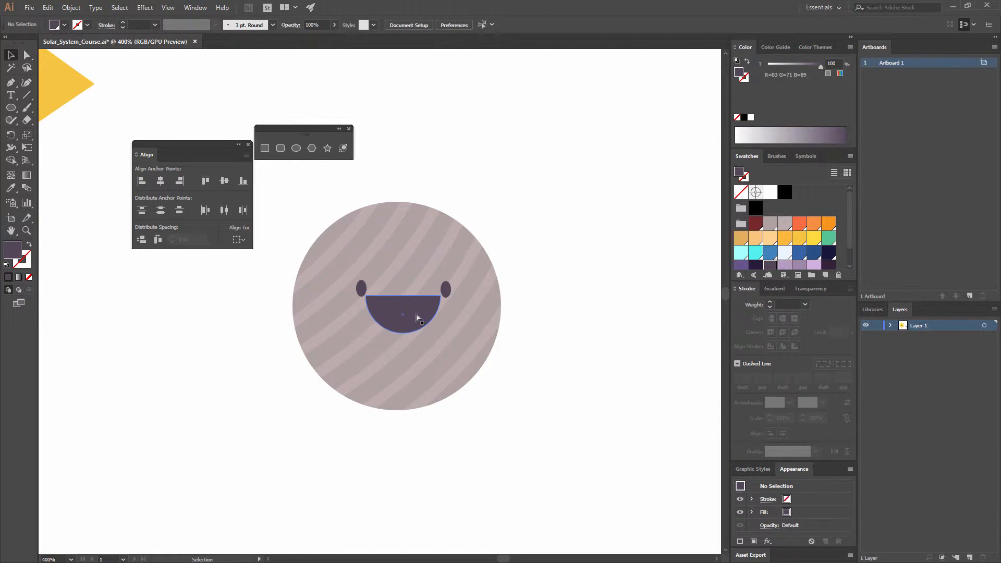
{"action": "left_click_drag", "start_coordinate": [433, 295], "coordinate": [432, 306]}
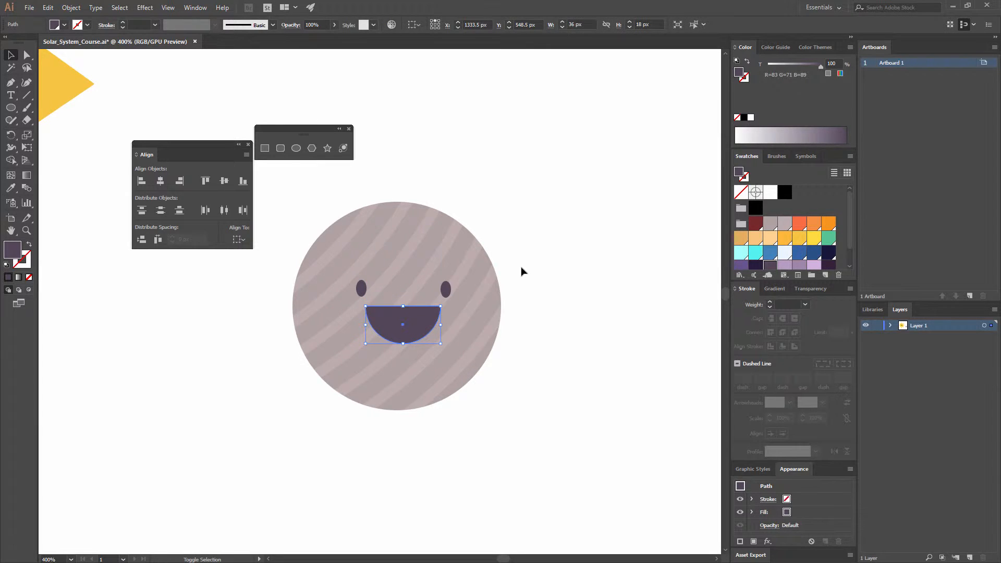
{"action": "left_click", "coordinate": [521, 270]}
- Draw a tongue ellipse about 34 × 28 px overlapping the mouth's lower part and fill it with the light pink swatch
{"action": "left_click", "coordinate": [296, 148]}
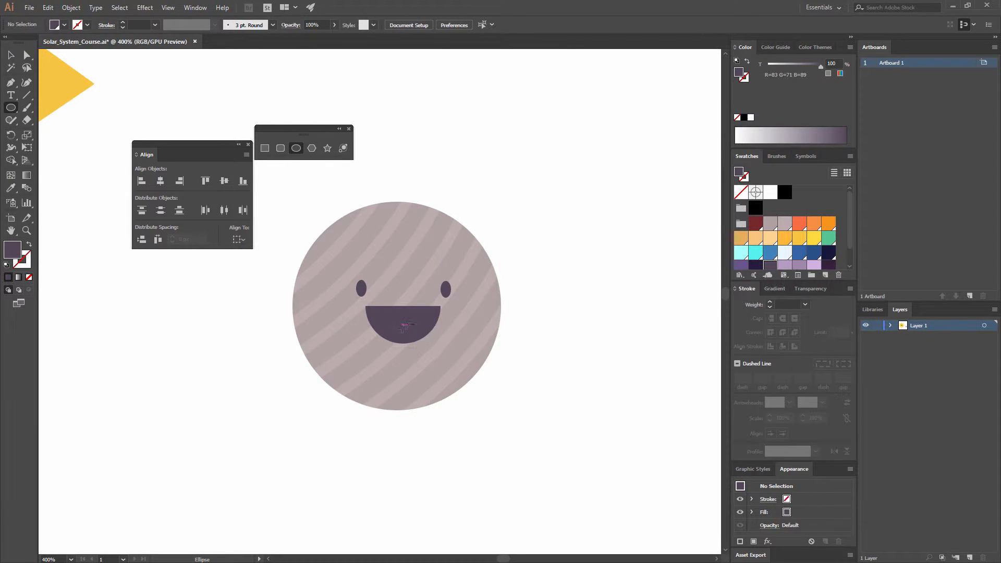
{"action": "mouse_move", "coordinate": [397, 345]}
{"action": "left_mouse_down"}
{"action": "mouse_move", "coordinate": [452, 375]}
{"action": "mouse_move", "coordinate": [432, 375]}
{"action": "left_mouse_up"}
{"action": "scroll", "coordinate": [794, 261], "scroll_direction": "down", "scroll_amount": 1}
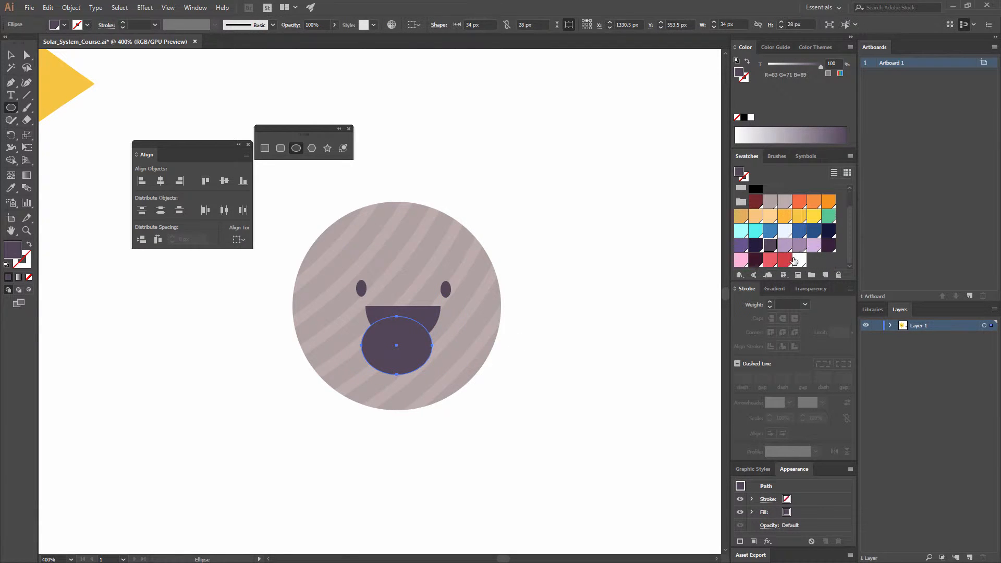
{"action": "left_click", "coordinate": [743, 257]}
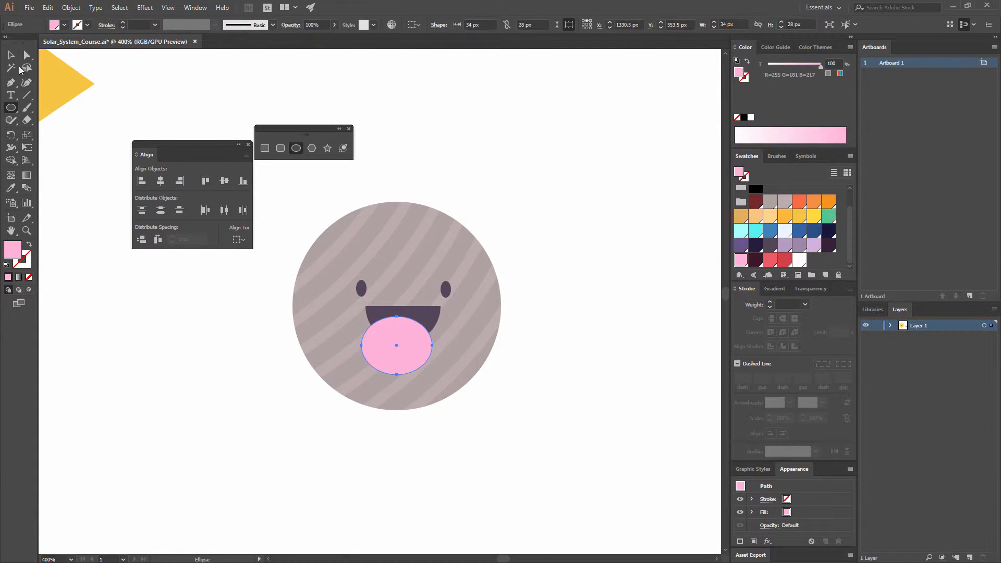
{"action": "left_click", "coordinate": [11, 55]}
{"action": "left_click", "coordinate": [165, 348]}
- Align the pink tongue horizontally to the centre of the mouth, with the mouth as the key object
{"action": "left_click", "coordinate": [408, 360]}
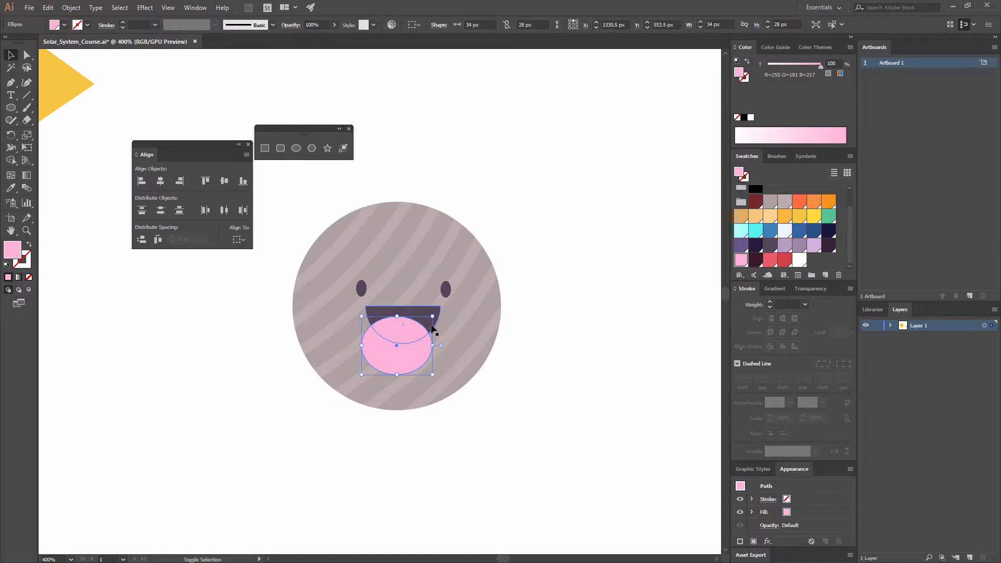
{"action": "left_click", "coordinate": [432, 319], "text": "shift"}
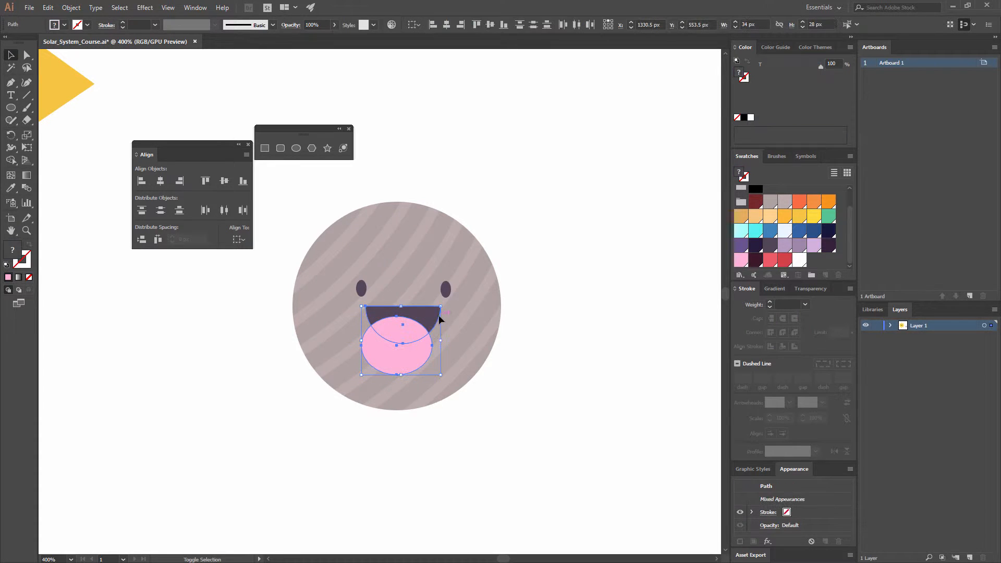
{"action": "left_click", "coordinate": [448, 24]}
{"action": "left_click", "coordinate": [509, 181]}
- Cut the pink tongue and paste it in place inside the mouth using Draw Inside mode
{"action": "left_click", "coordinate": [391, 364]}
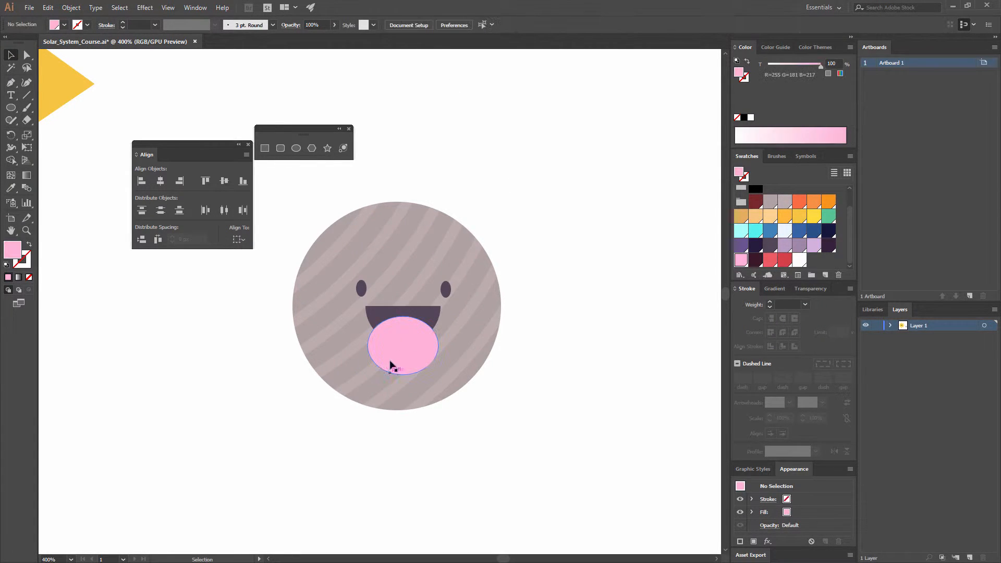
{"action": "key", "text": "ctrl+x"}
{"action": "left_click", "coordinate": [400, 330]}
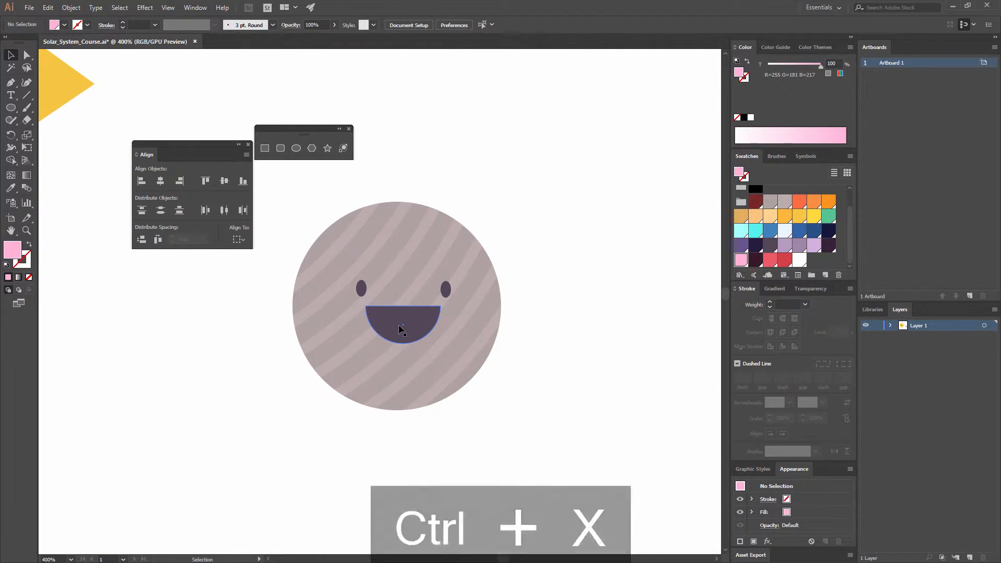
{"action": "left_click", "coordinate": [29, 291]}
{"action": "key", "text": "ctrl+shift+v"}
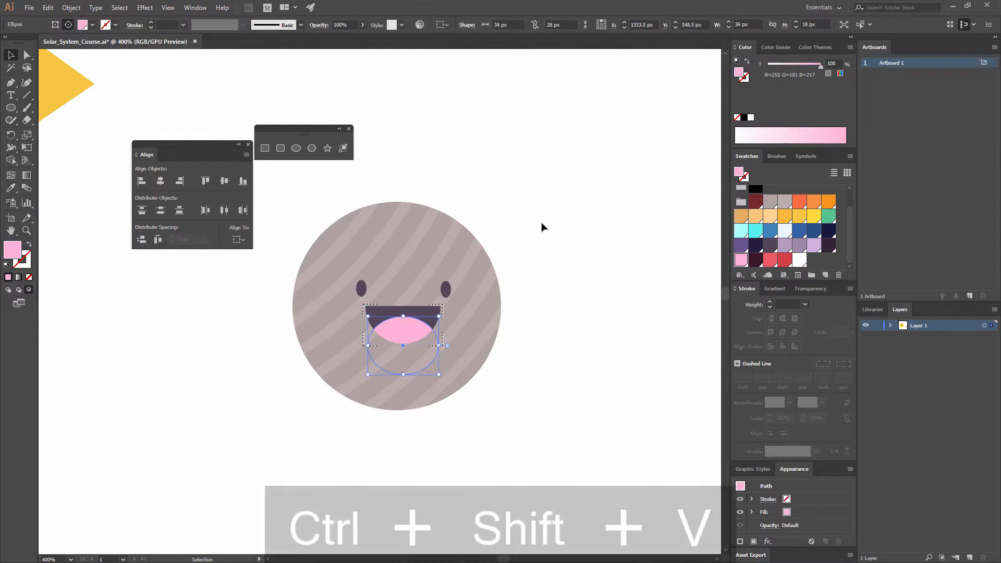
{"action": "left_click", "coordinate": [552, 215]}
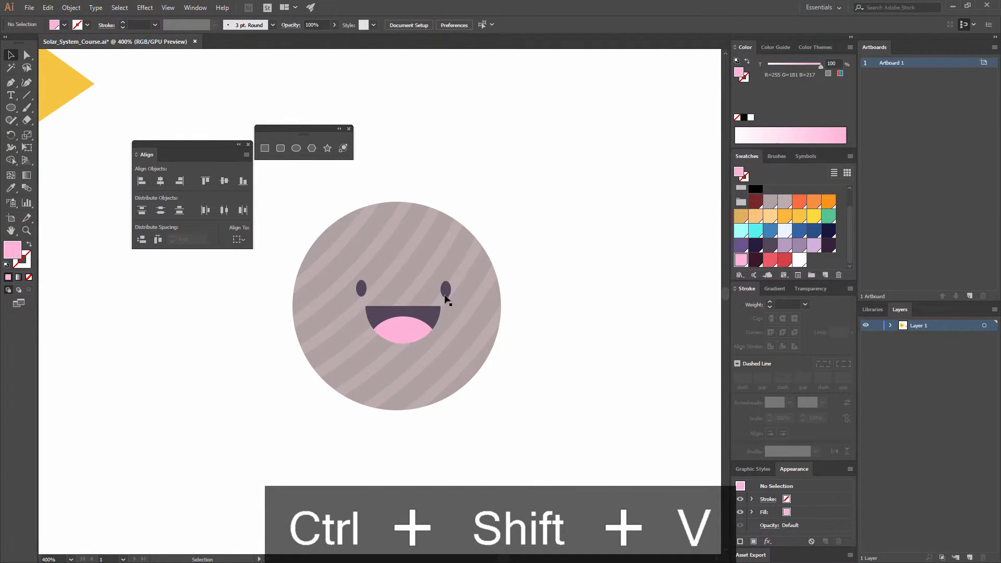
- Group the two eyes together
{"action": "left_click", "coordinate": [446, 293]}
{"action": "left_click", "coordinate": [363, 290], "text": "shift"}
{"action": "key", "text": "ctrl+g"}
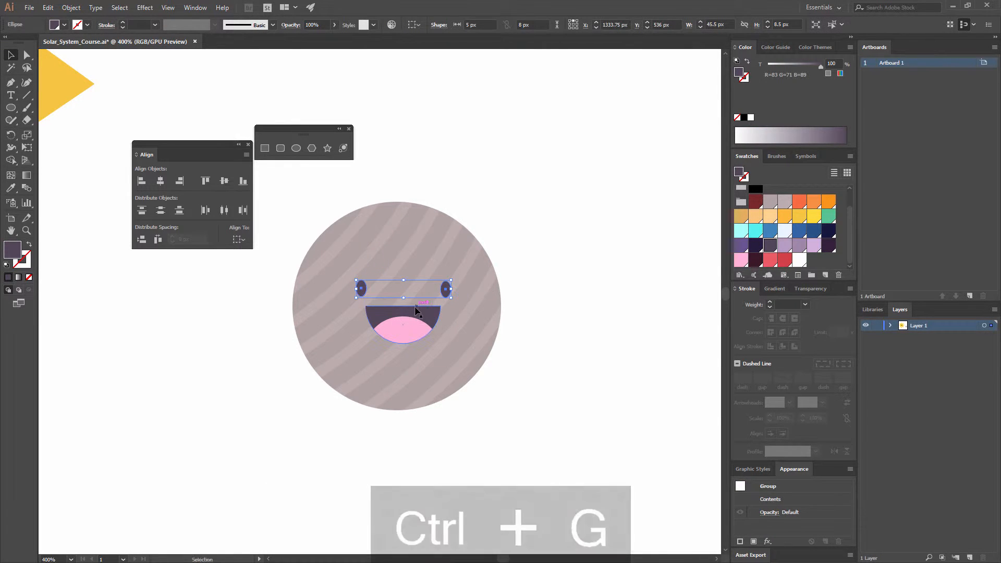
- Align the eyes and mouth horizontally to the centre of the striped grey planet, with the planet as the key object
{"action": "left_click", "coordinate": [416, 309], "text": "shift"}
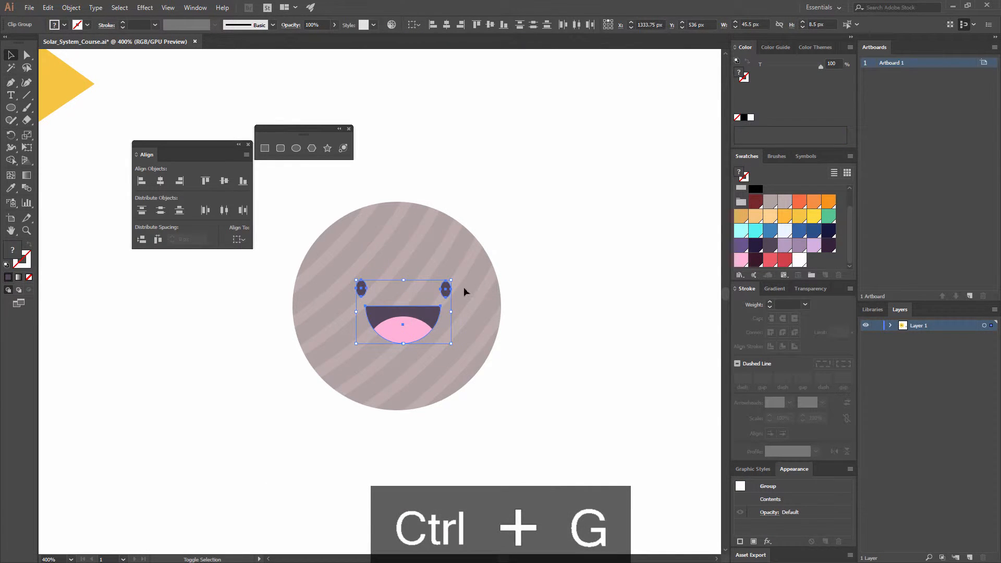
{"action": "left_click", "coordinate": [428, 213], "text": "shift"}
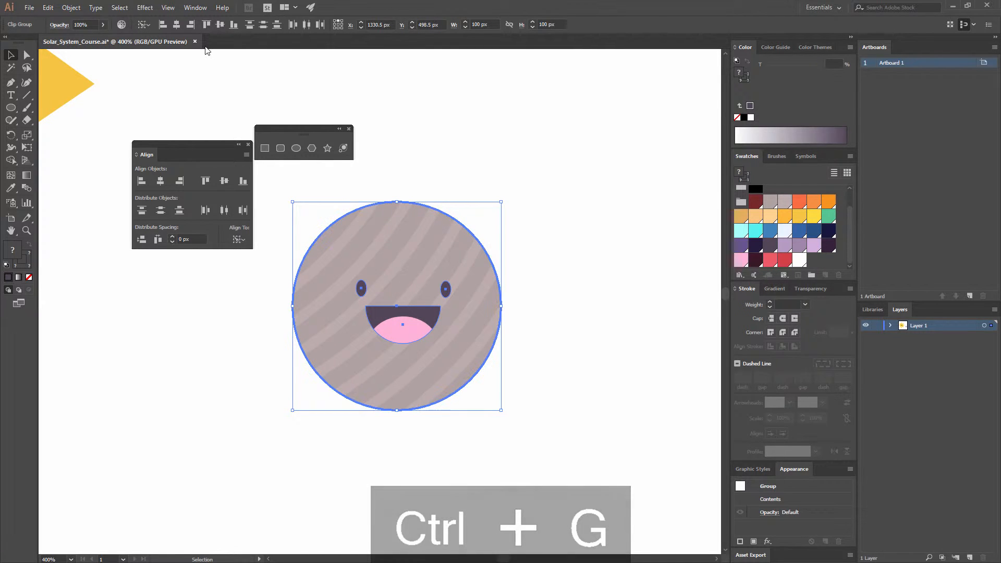
{"action": "left_click", "coordinate": [177, 24]}
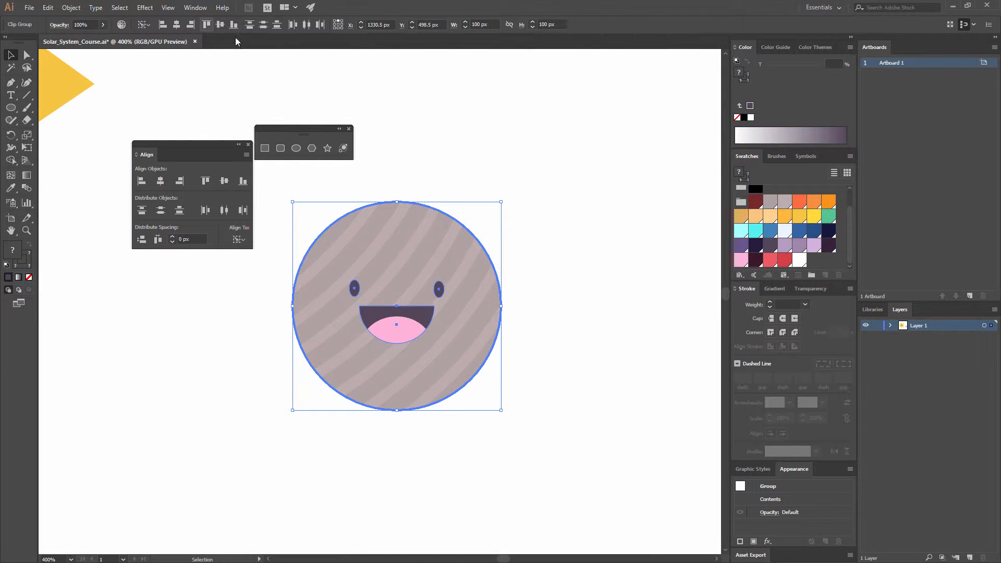
{"action": "left_click", "coordinate": [441, 131]}
{"action": "left_click_drag", "start_coordinate": [460, 226], "coordinate": [476, 204]}
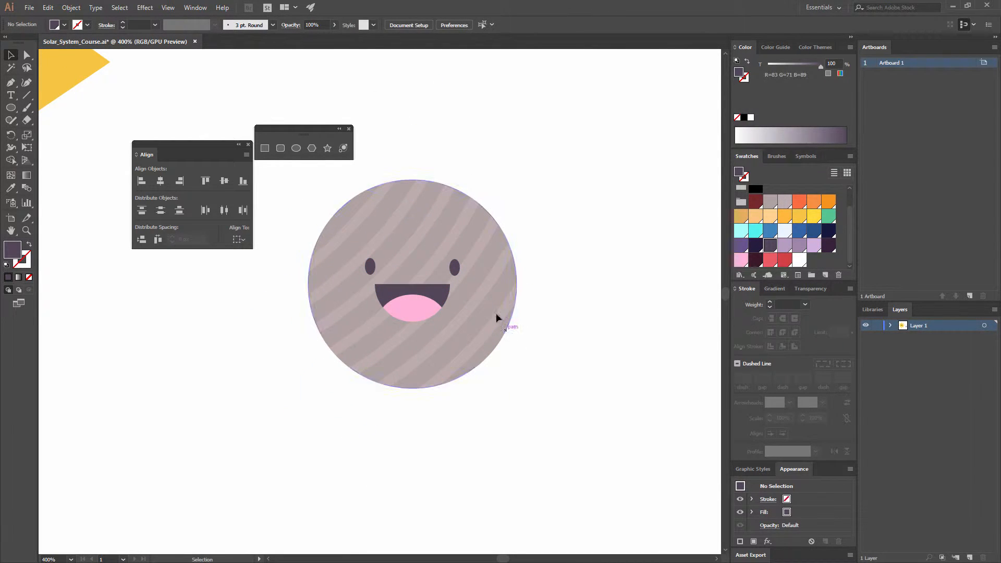
- Apply a Roughen effect to the grey planet with 2% relative size, detail 6 per inch and corner points
{"action": "key", "text": "ctrl+minus"}
{"action": "key", "text": "ctrl+minus"}
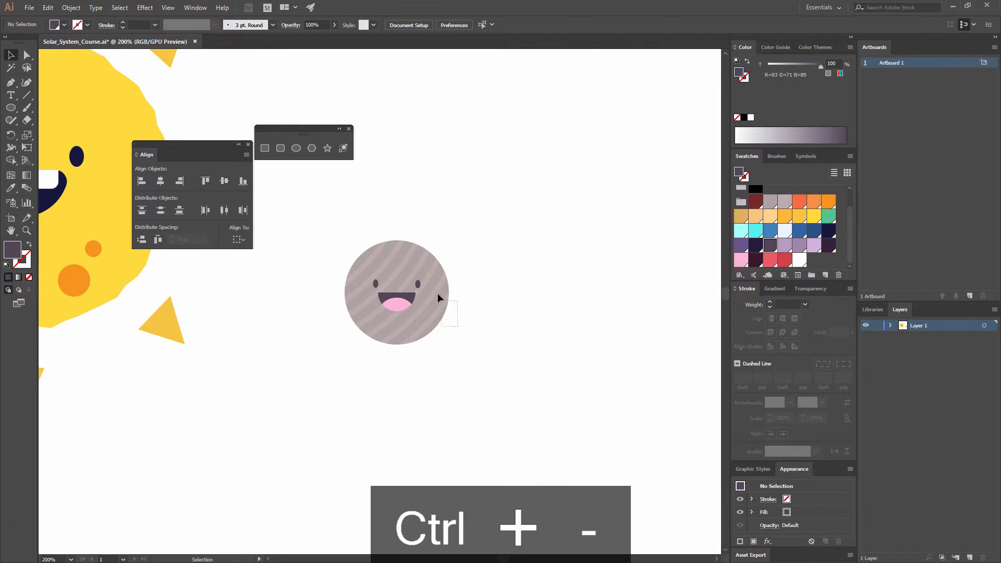
{"action": "left_click", "coordinate": [407, 252]}
{"action": "left_click", "coordinate": [144, 7]}
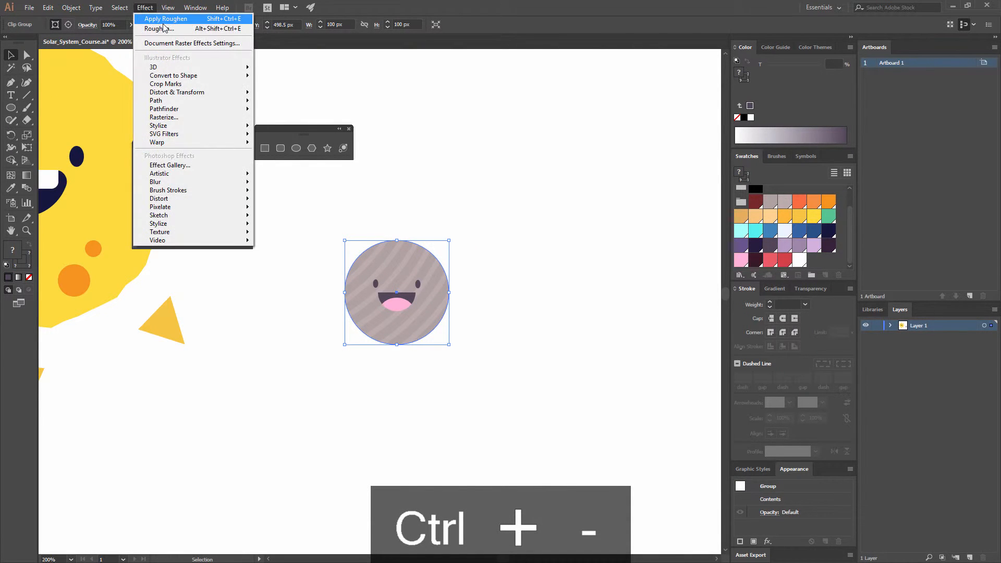
{"action": "left_click", "coordinate": [174, 34]}
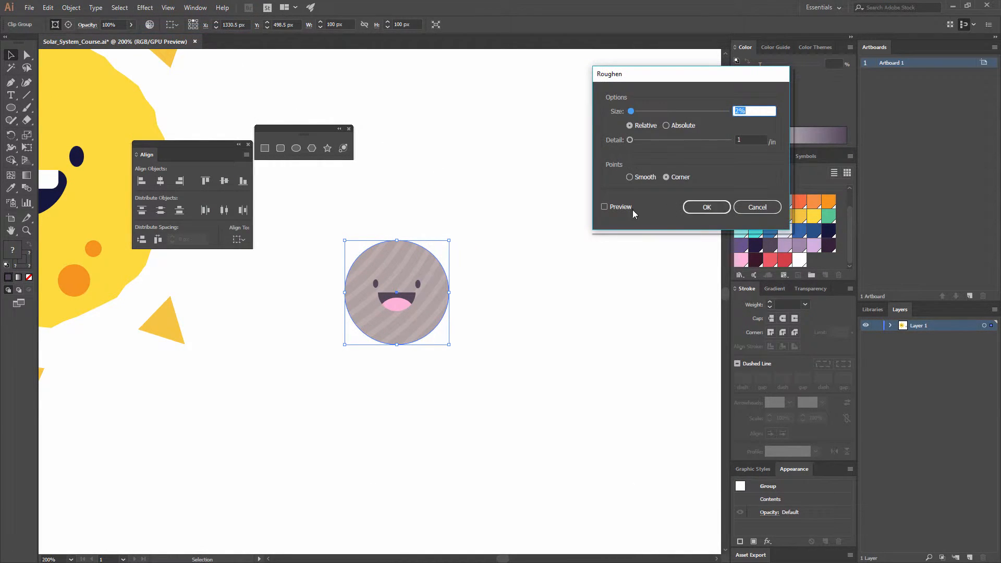
{"action": "left_click", "coordinate": [607, 209]}
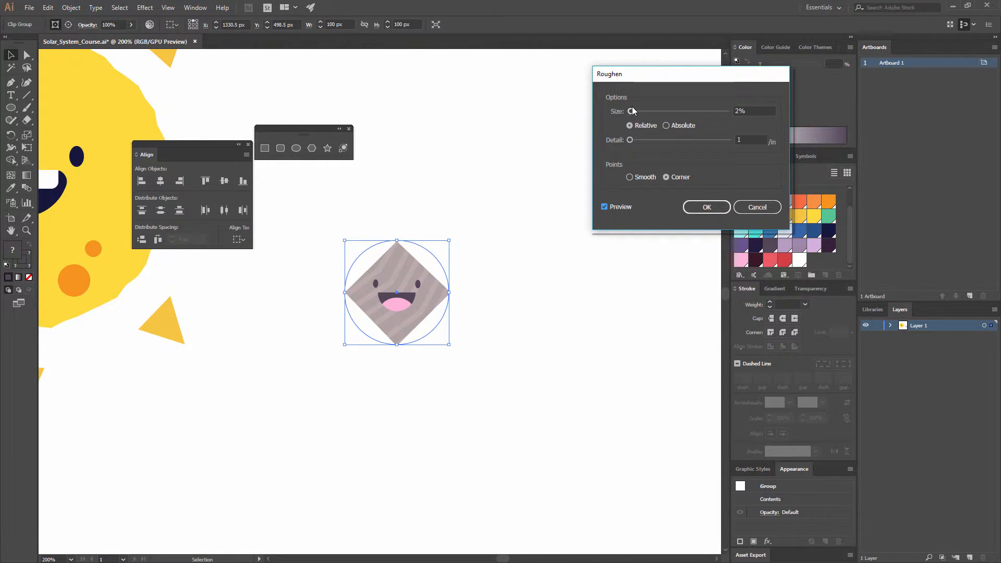
{"action": "mouse_move", "coordinate": [632, 111]}
{"action": "left_mouse_down"}
{"action": "mouse_move", "coordinate": [642, 111]}
{"action": "mouse_move", "coordinate": [641, 140]}
{"action": "mouse_move", "coordinate": [631, 111]}
{"action": "mouse_move", "coordinate": [636, 144]}
{"action": "left_mouse_up"}
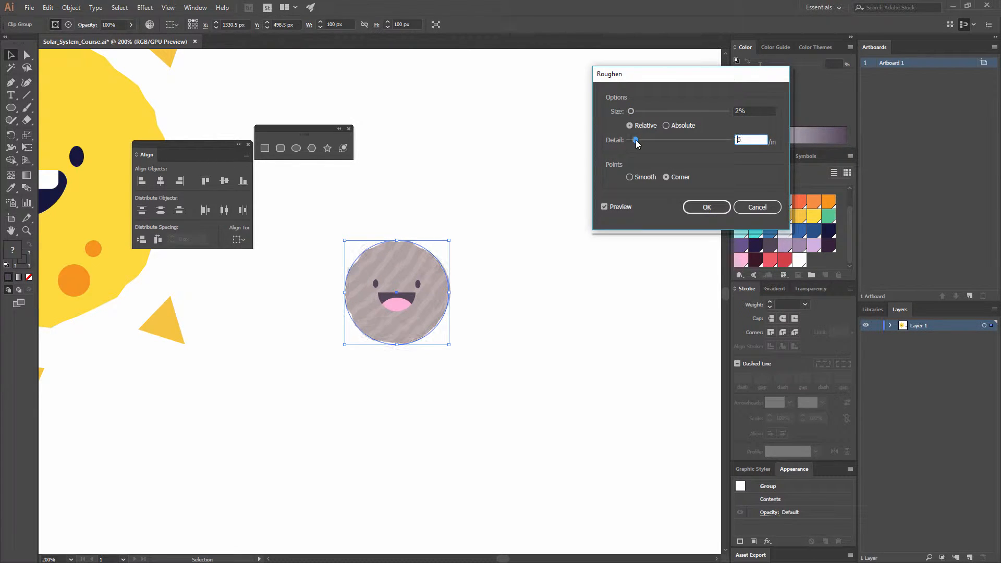
{"action": "left_click", "coordinate": [723, 204]}
{"action": "left_click", "coordinate": [506, 182]}
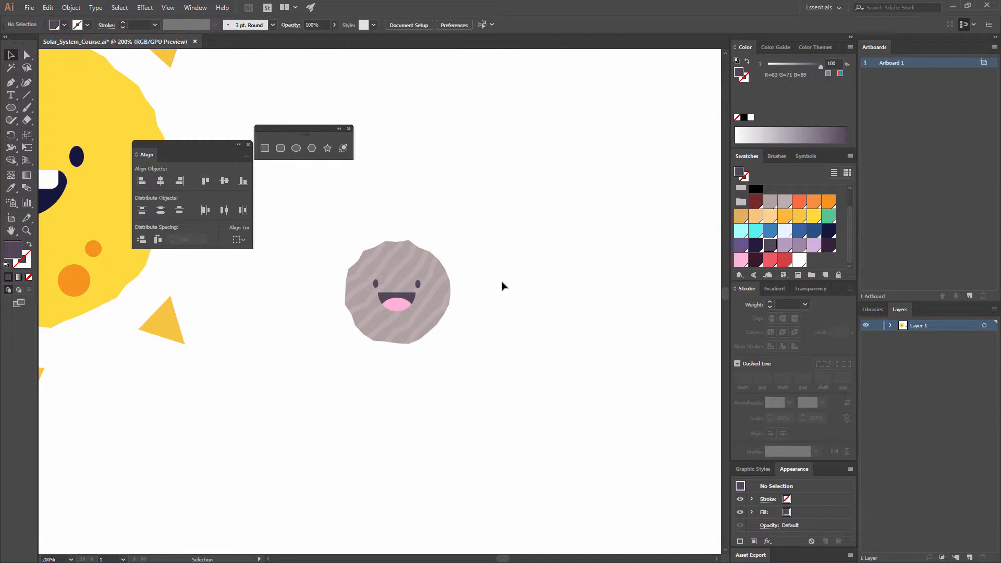
- Edit the grey planet's Roughen effect to 1% size and detail 4 per inch
{"action": "left_click", "coordinate": [451, 309]}
{"action": "left_click", "coordinate": [769, 499]}
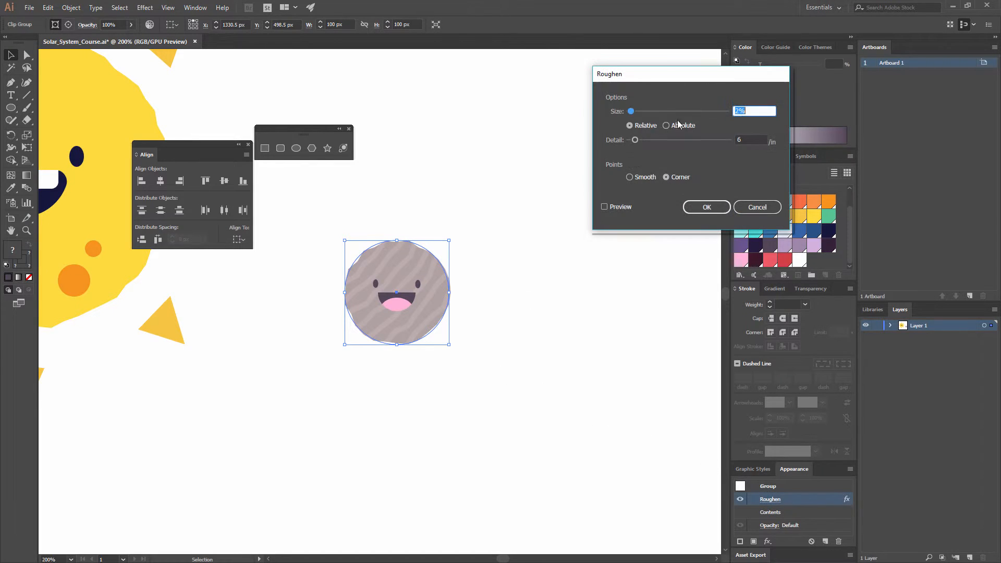
{"action": "double_click", "coordinate": [739, 139]}
{"action": "type", "text": "4"}
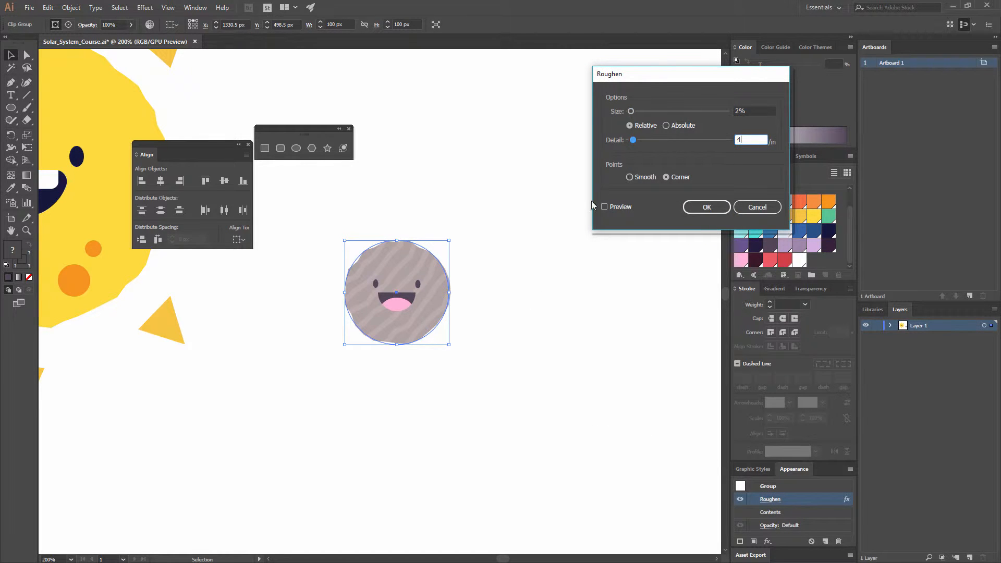
{"action": "left_click", "coordinate": [747, 110]}
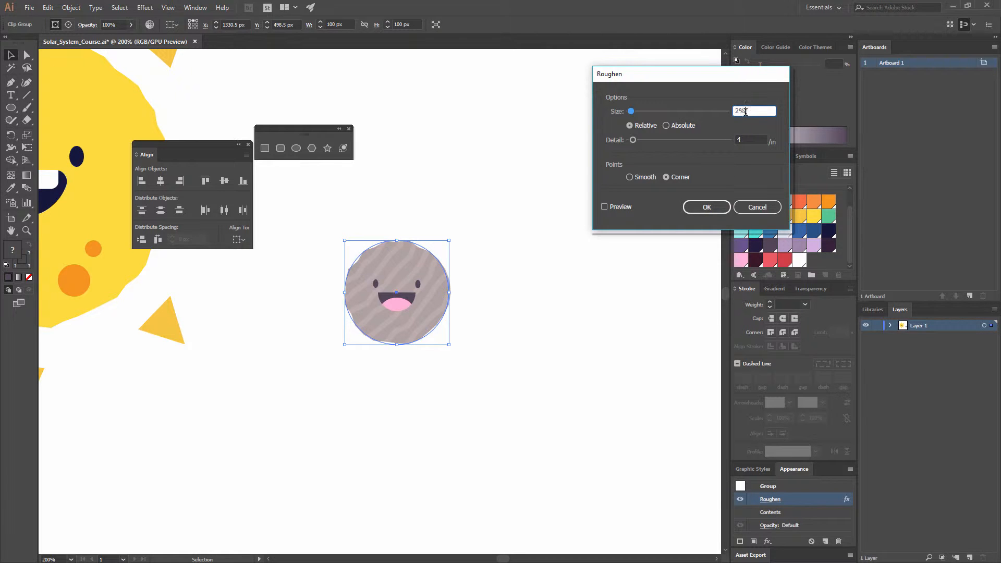
{"action": "type", "text": "1.5"}
{"action": "left_click", "coordinate": [746, 139]}
{"action": "left_click", "coordinate": [707, 207]}
{"action": "left_click", "coordinate": [570, 200]}
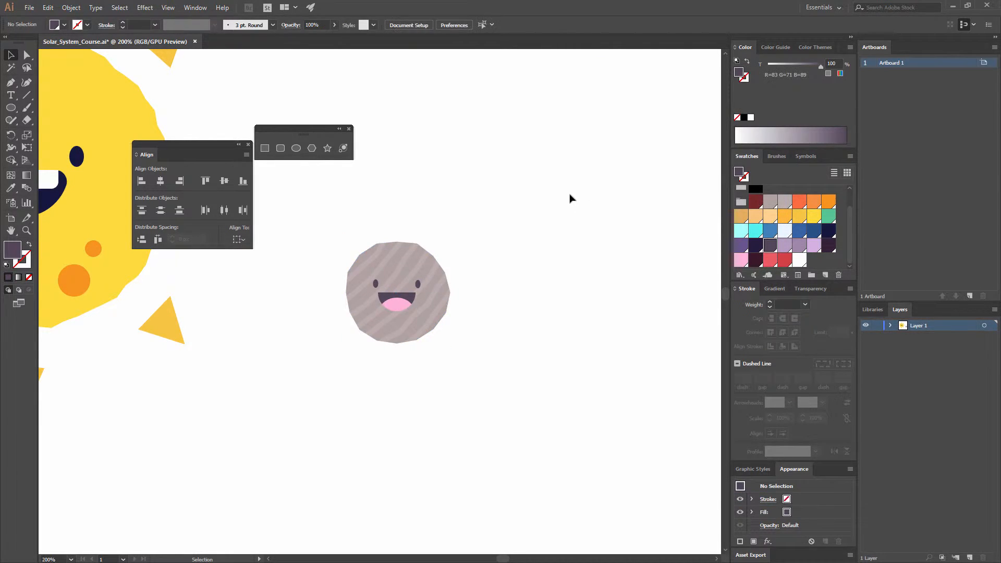
- Scale the grey planet up slightly from its upper corner so it suits the sun's size better
{"action": "key", "text": "ctrl+minus"}
{"action": "key", "text": "ctrl+minus"}
{"action": "key", "text": "ctrl+minus"}
{"action": "key", "text": "ctrl+minus"}
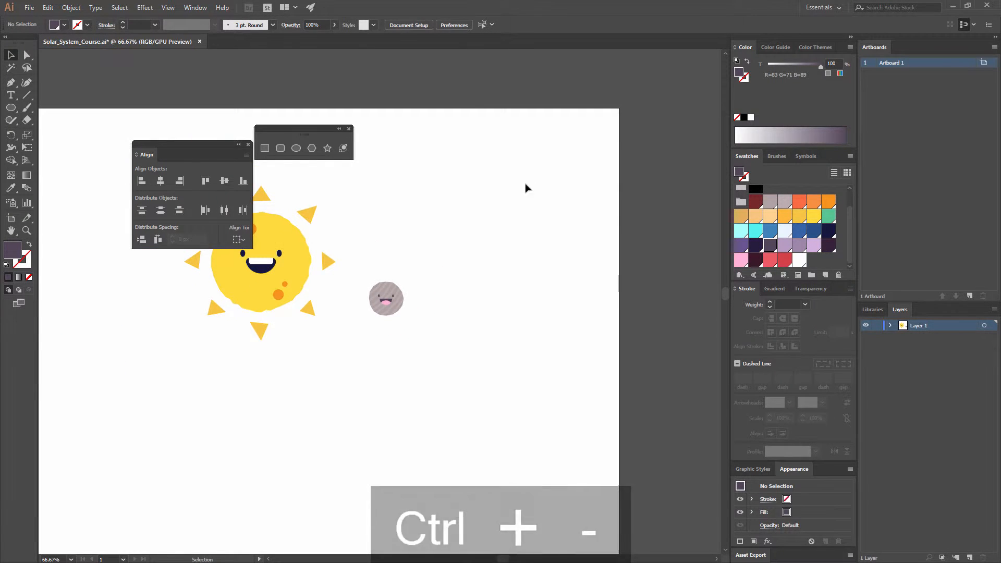
{"action": "key", "text": "ctrl+equal"}
{"action": "key", "text": "ctrl+equal"}
{"action": "key", "text": "ctrl+minus"}
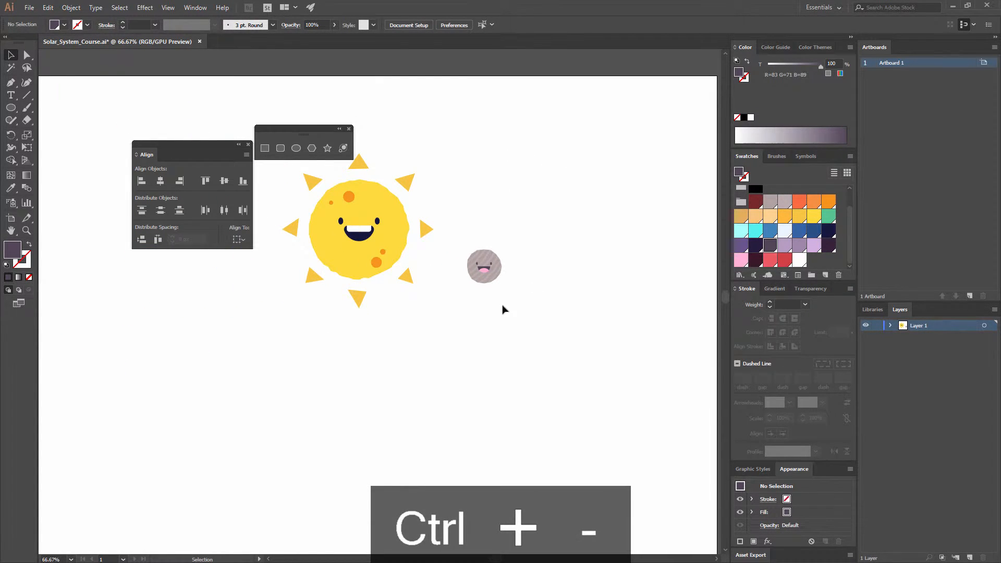
{"action": "left_click", "coordinate": [483, 266]}
{"action": "left_click_drag", "start_coordinate": [505, 248], "coordinate": [514, 235]}
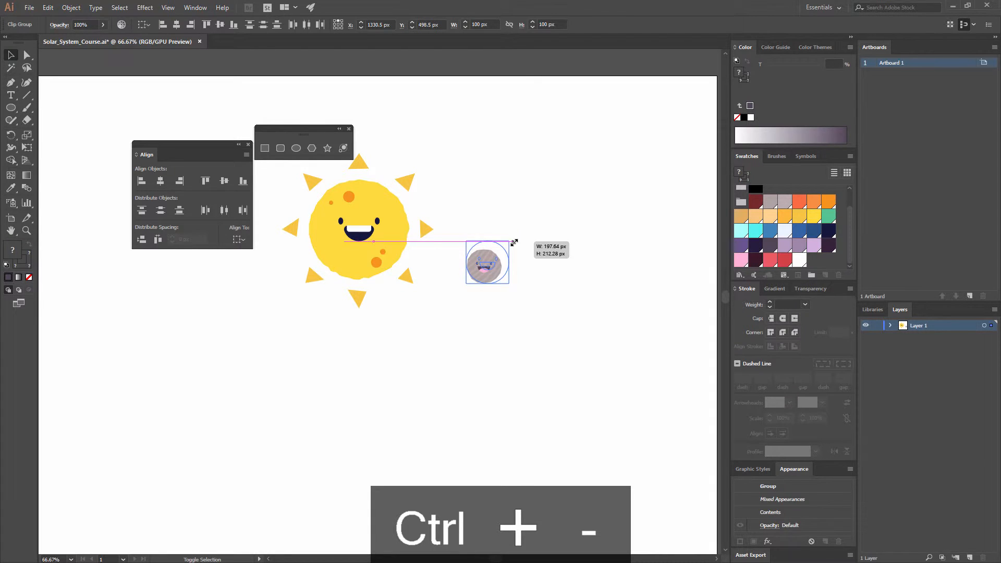
{"action": "left_click", "coordinate": [561, 253]}
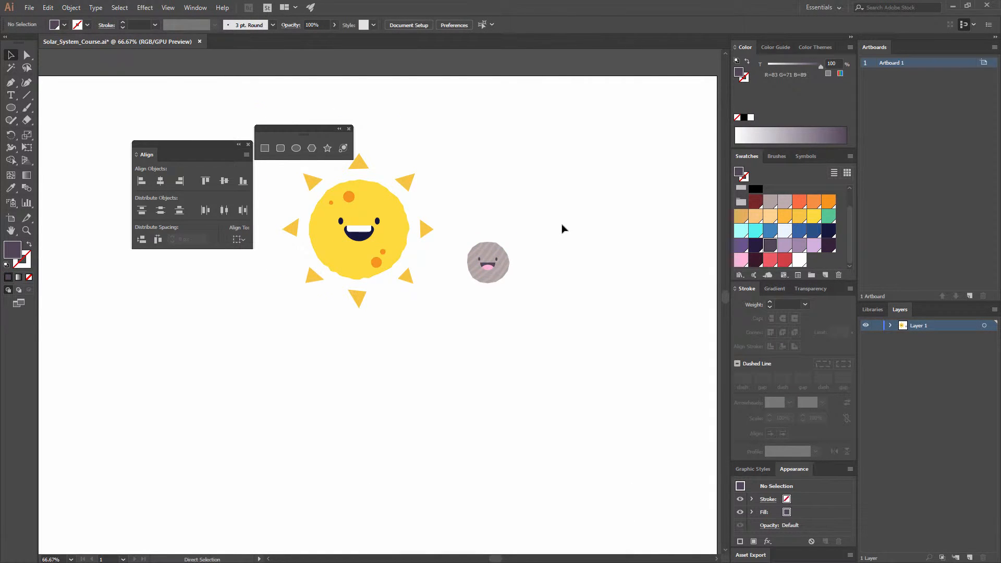
- Draw a circle above and beside the grey planet and scale it to about 139 px in diameter
{"action": "key", "text": "ctrl+equal"}
{"action": "key", "text": "ctrl+equal"}
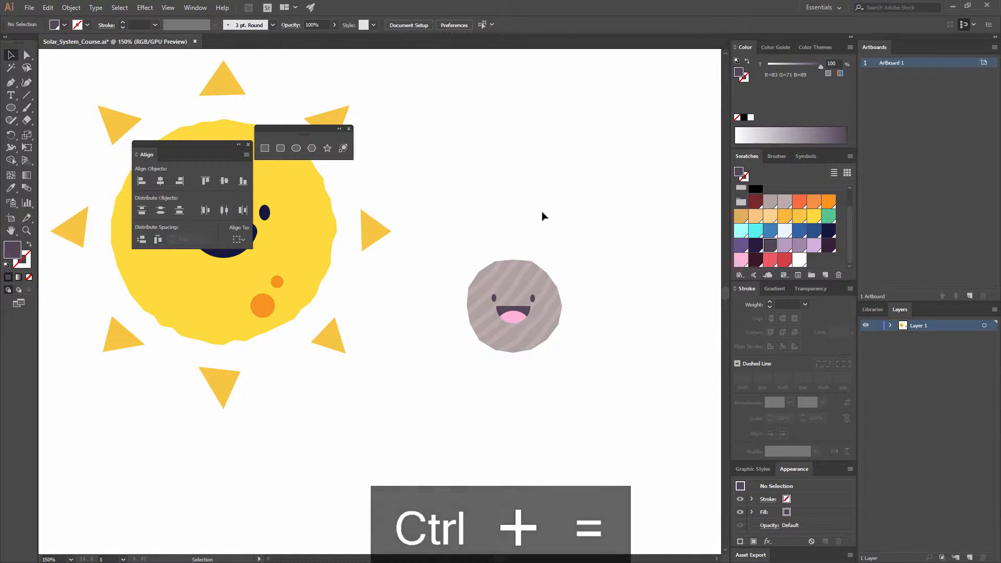
{"action": "left_click_drag", "start_coordinate": [542, 216], "coordinate": [362, 234]}
{"action": "left_click", "coordinate": [296, 148]}
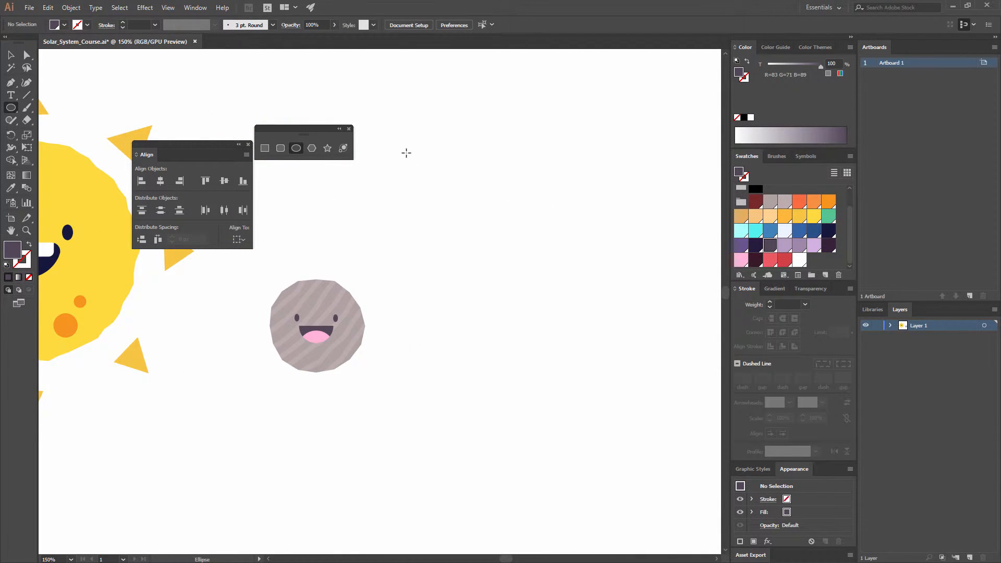
{"action": "left_click_drag", "start_coordinate": [386, 140], "coordinate": [515, 260]}
{"action": "key", "text": "v"}
{"action": "left_click_drag", "start_coordinate": [477, 206], "coordinate": [447, 229]}
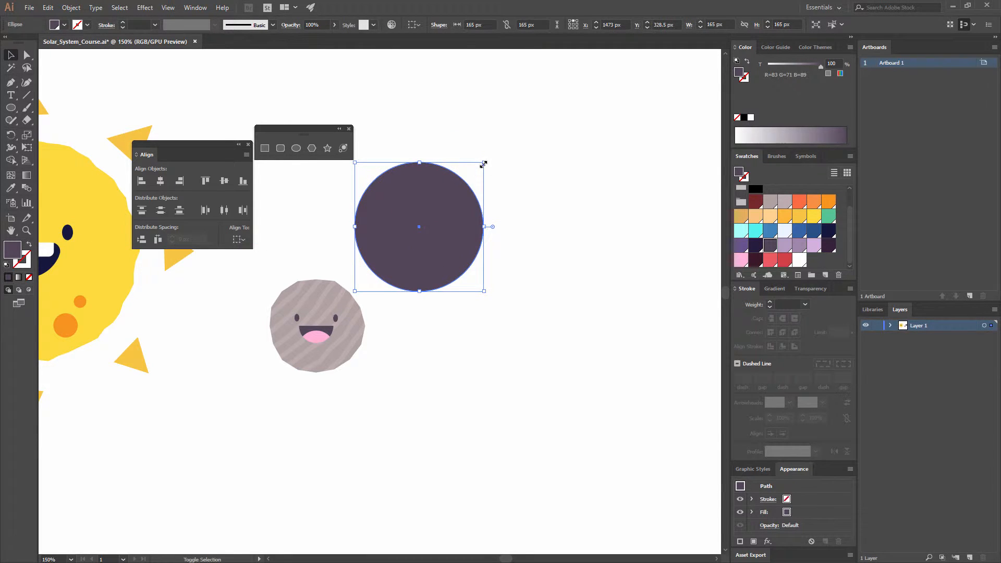
{"action": "left_click_drag", "start_coordinate": [484, 164], "coordinate": [463, 182]}
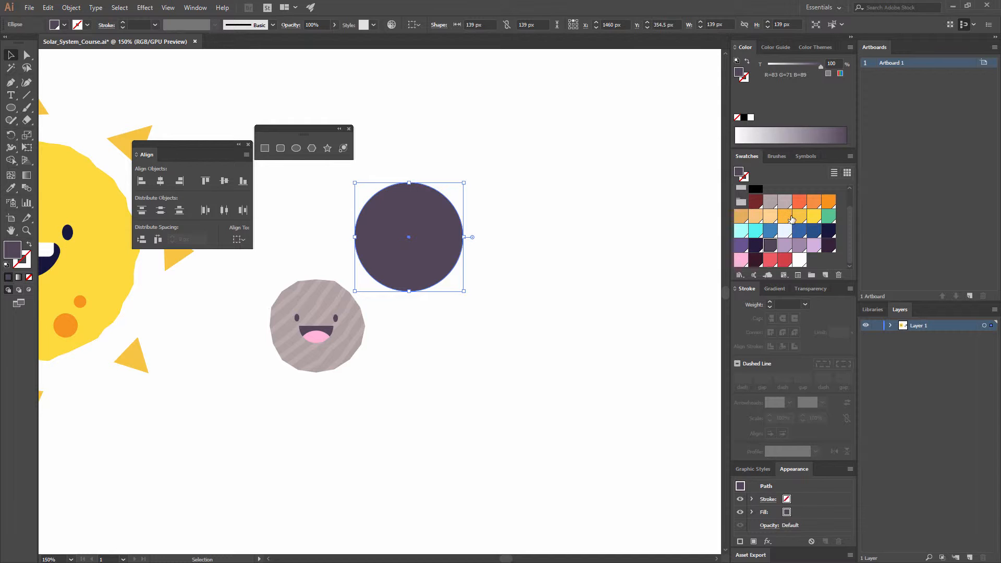
- Fill the new circle with the light orange swatch (R=249 G=198 B=127)
{"action": "left_click", "coordinate": [755, 215]}
{"action": "left_click", "coordinate": [466, 230]}
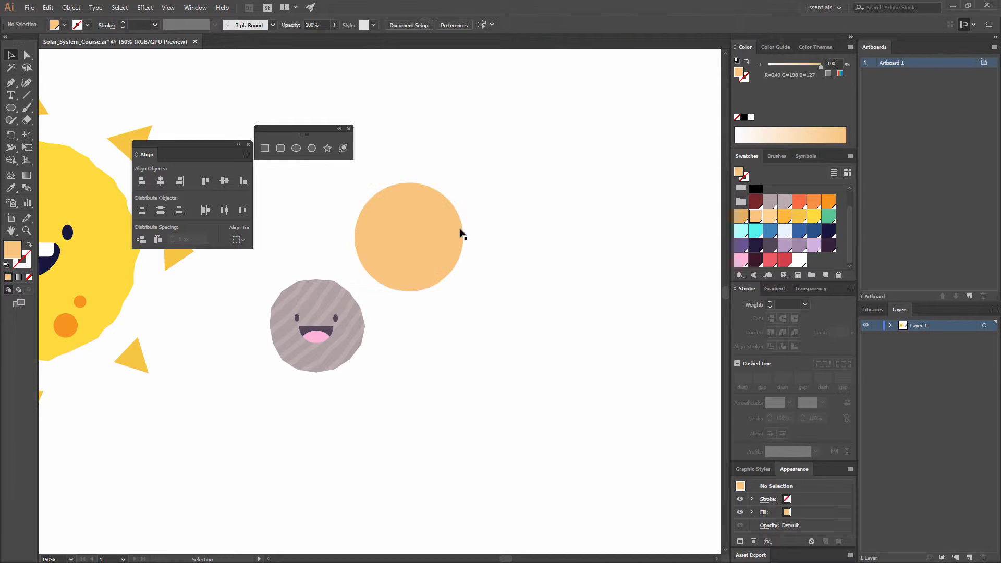
{"action": "left_click", "coordinate": [421, 236]}
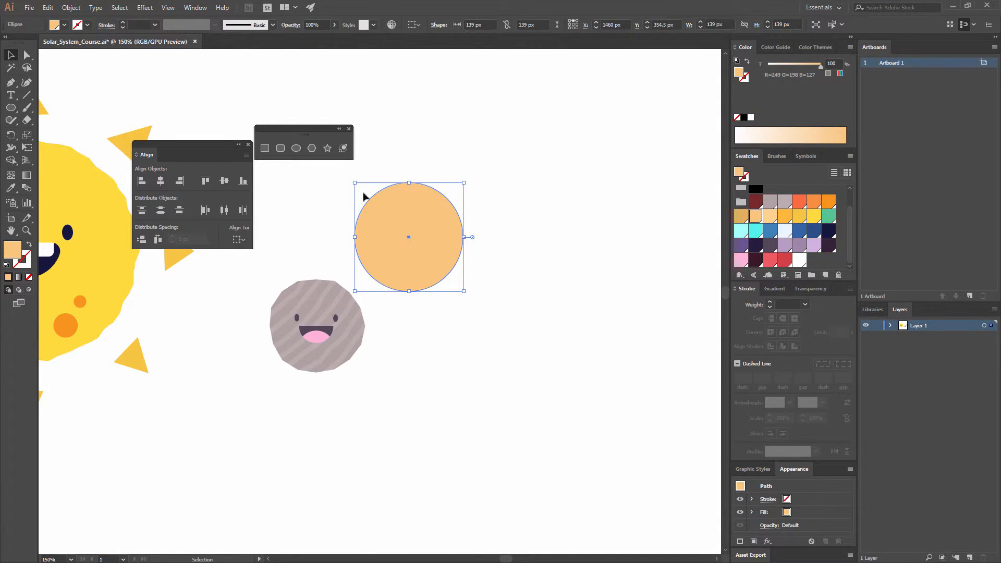
{"action": "left_click", "coordinate": [471, 188]}
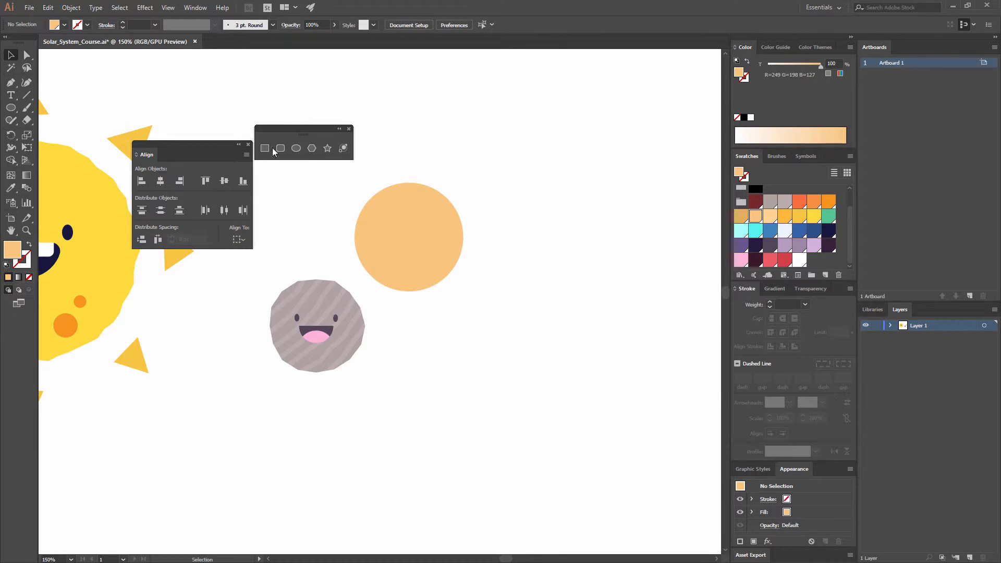
- Draw a straight horizontal line about 223 px long across the orange circle's upper part, with no fill and a paler orange stroke (R=255 G=211 B=145)
{"action": "left_click", "coordinate": [12, 85]}
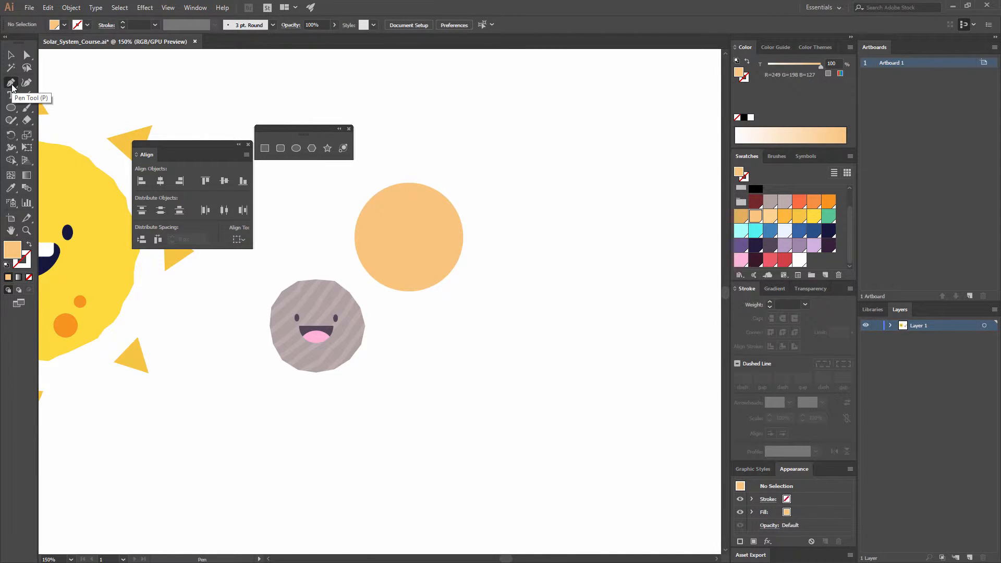
{"action": "left_click", "coordinate": [29, 244]}
{"action": "left_click", "coordinate": [27, 263]}
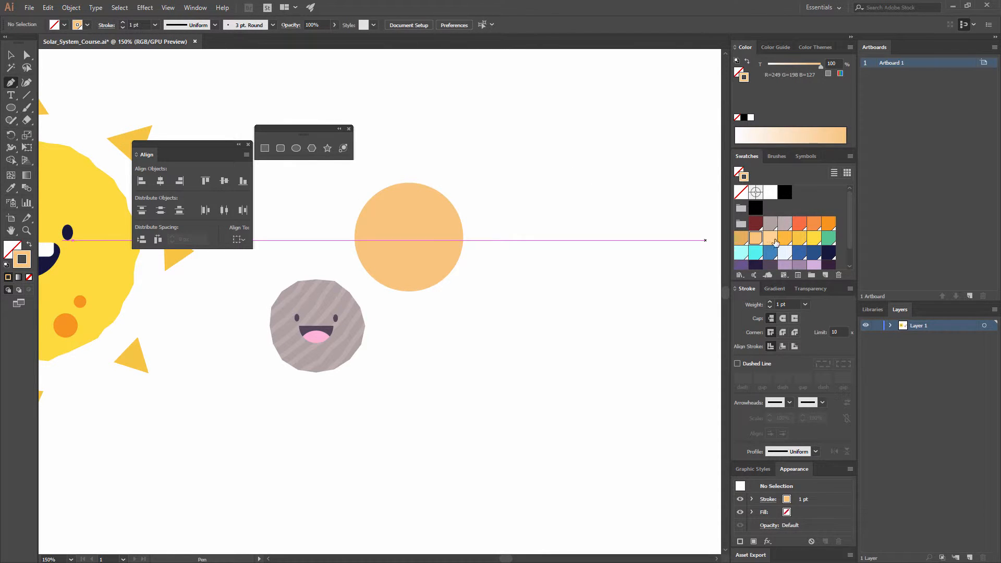
{"action": "left_click", "coordinate": [770, 239]}
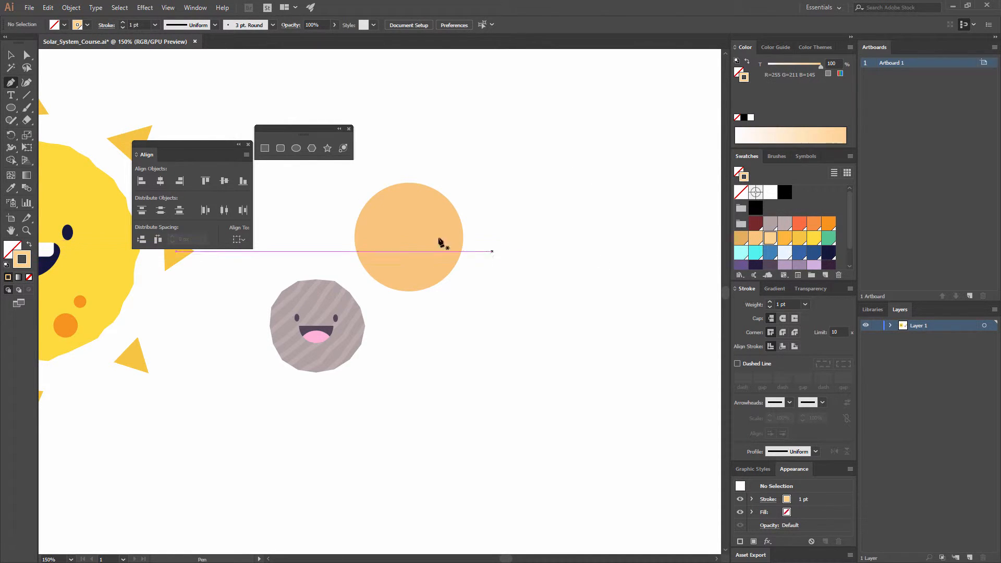
{"action": "left_click_drag", "start_coordinate": [346, 205], "coordinate": [406, 210]}
{"action": "key", "text": "ctrl+z"}
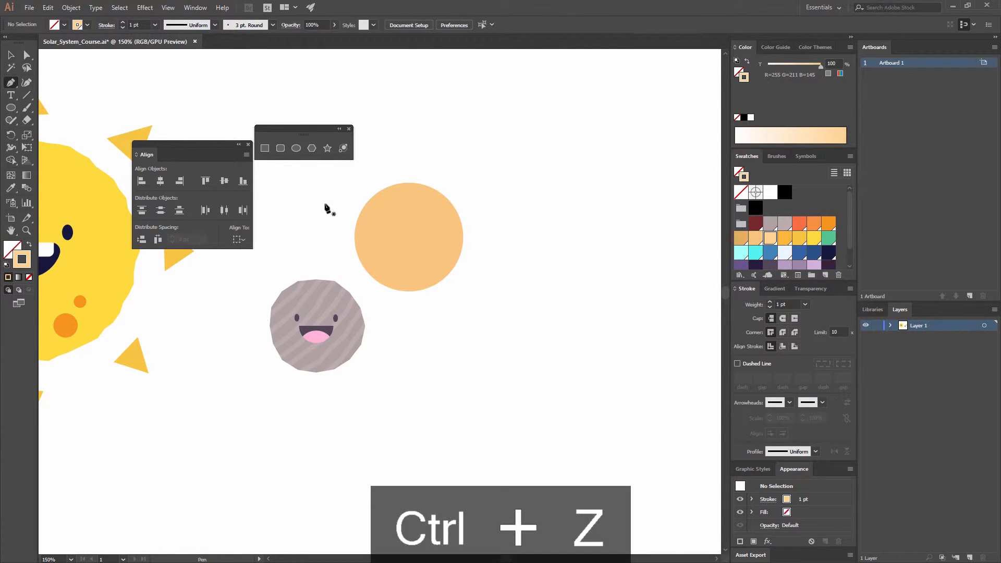
{"action": "left_click_drag", "start_coordinate": [327, 202], "coordinate": [490, 215]}
{"action": "left_click", "coordinate": [501, 207], "text": "shift"}
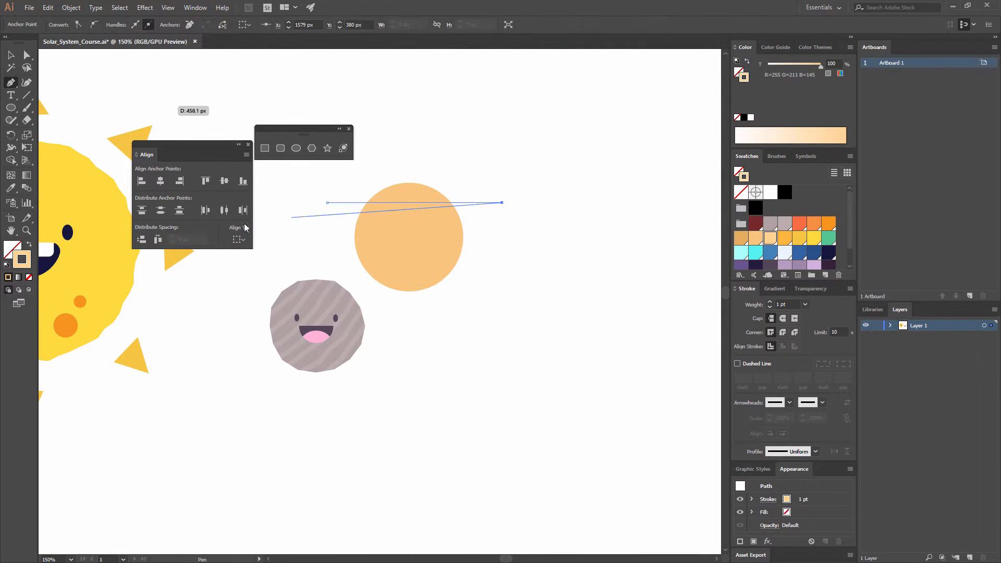
{"action": "left_click", "coordinate": [11, 56]}
{"action": "left_click", "coordinate": [546, 244]}
- Set the stroke weight of the pale orange line to 8 pt
{"action": "left_click_drag", "start_coordinate": [547, 248], "coordinate": [487, 194]}
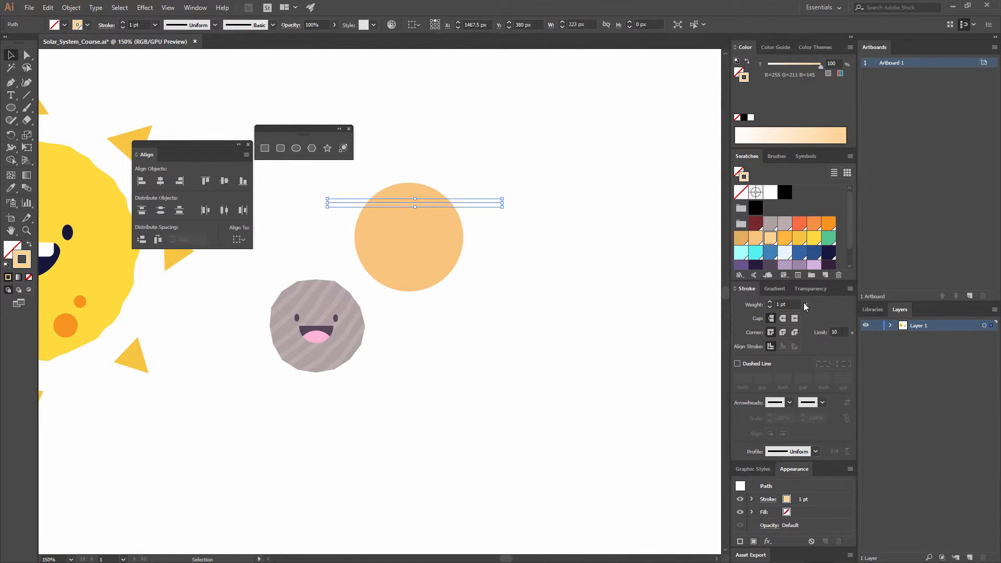
{"action": "left_click", "coordinate": [805, 304]}
{"action": "left_click", "coordinate": [818, 429]}
{"action": "left_click", "coordinate": [563, 298]}
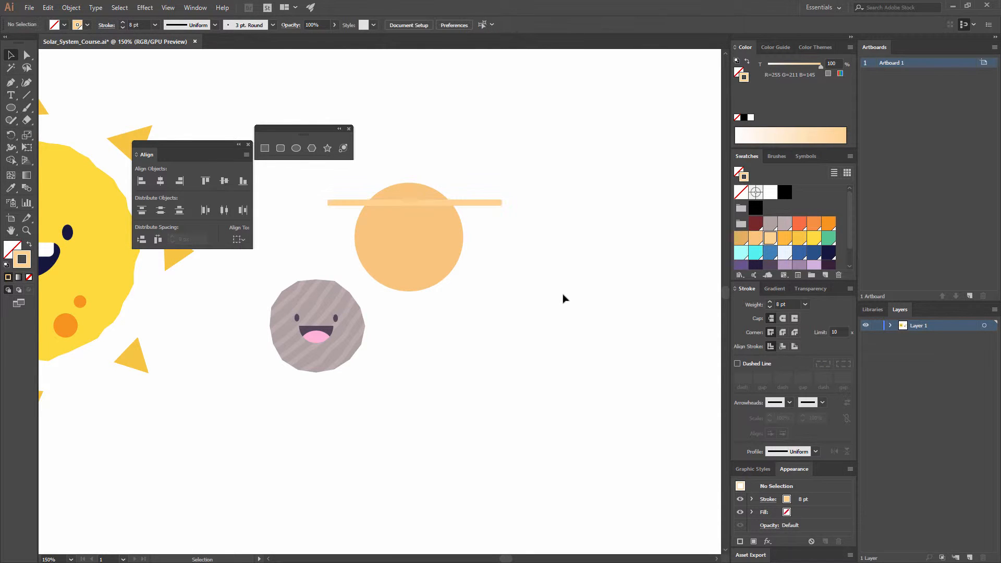
- Apply a Zig Zag effect to the pale orange line with 8 px absolute size, 5 ridges per segment and smooth points
{"action": "left_click", "coordinate": [489, 202]}
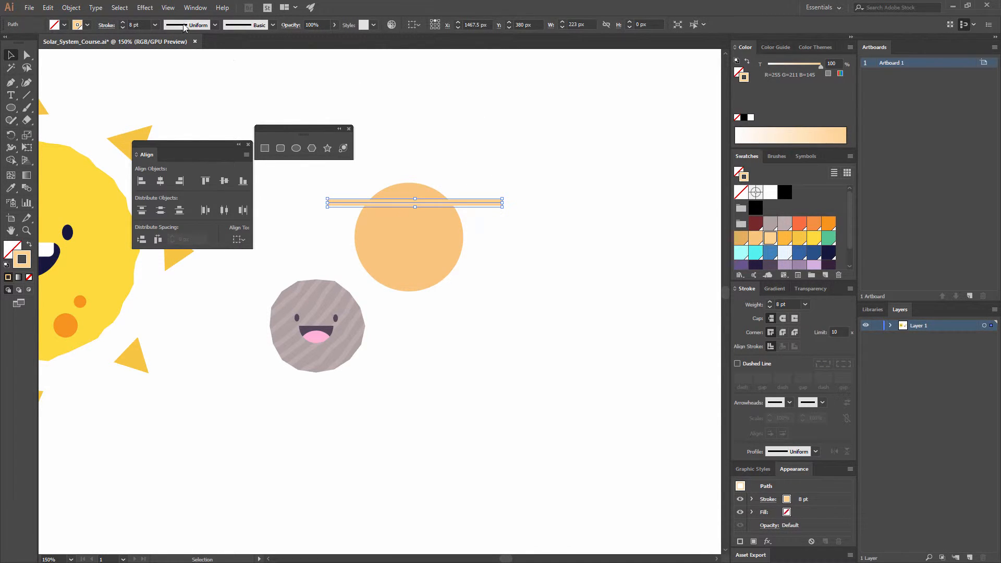
{"action": "left_click", "coordinate": [145, 8]}
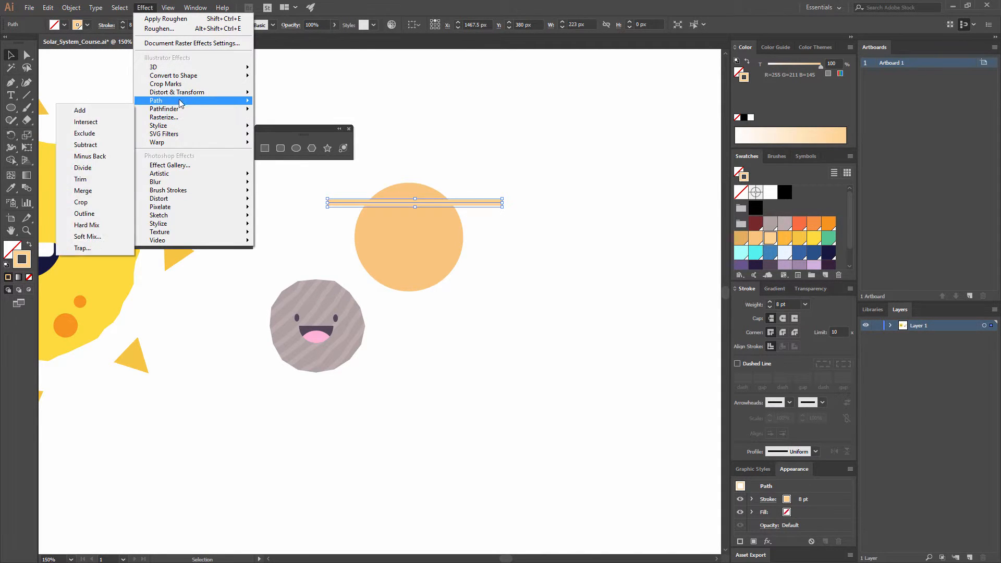
{"action": "mouse_move", "coordinate": [182, 95]}
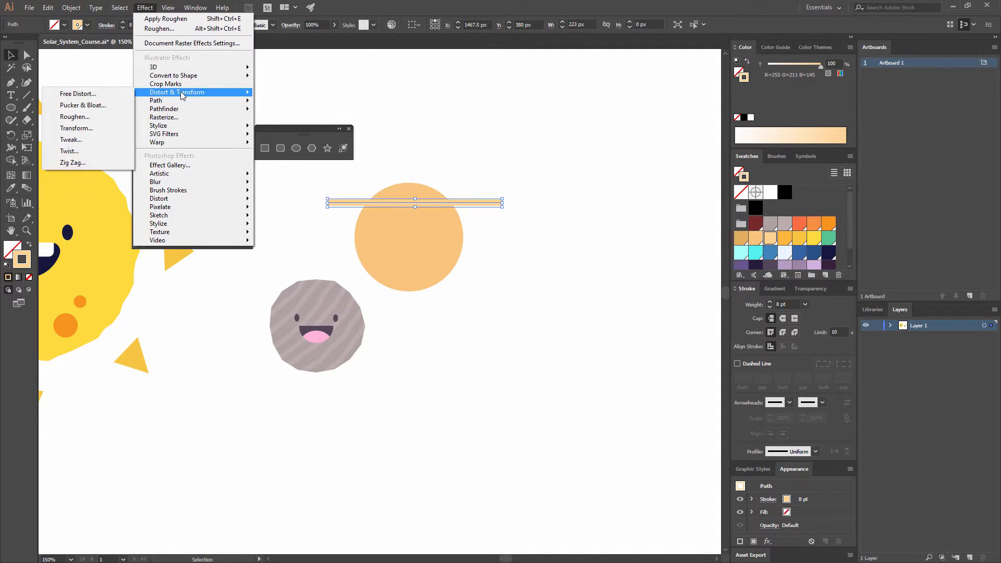
{"action": "left_click", "coordinate": [73, 162]}
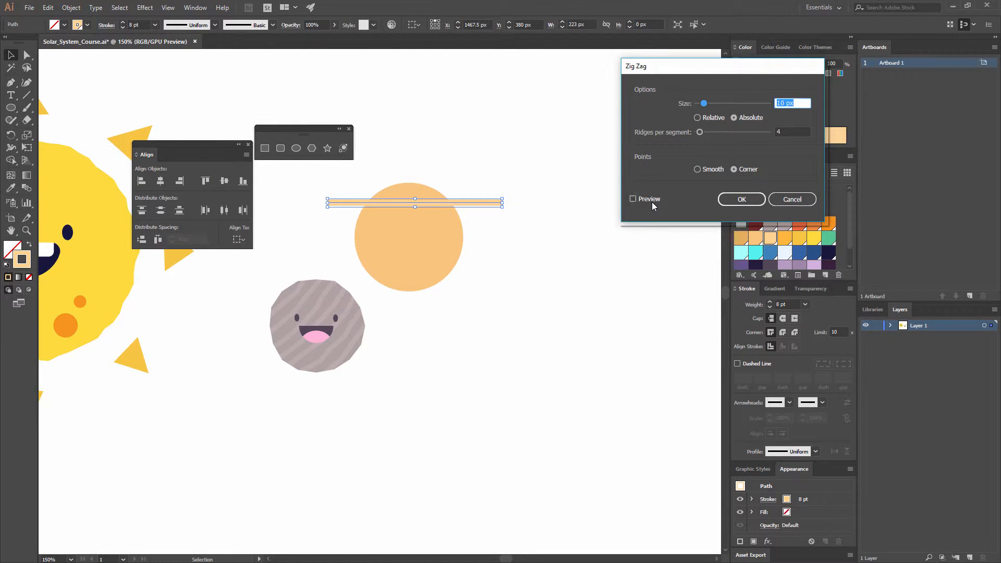
{"action": "left_click", "coordinate": [634, 199]}
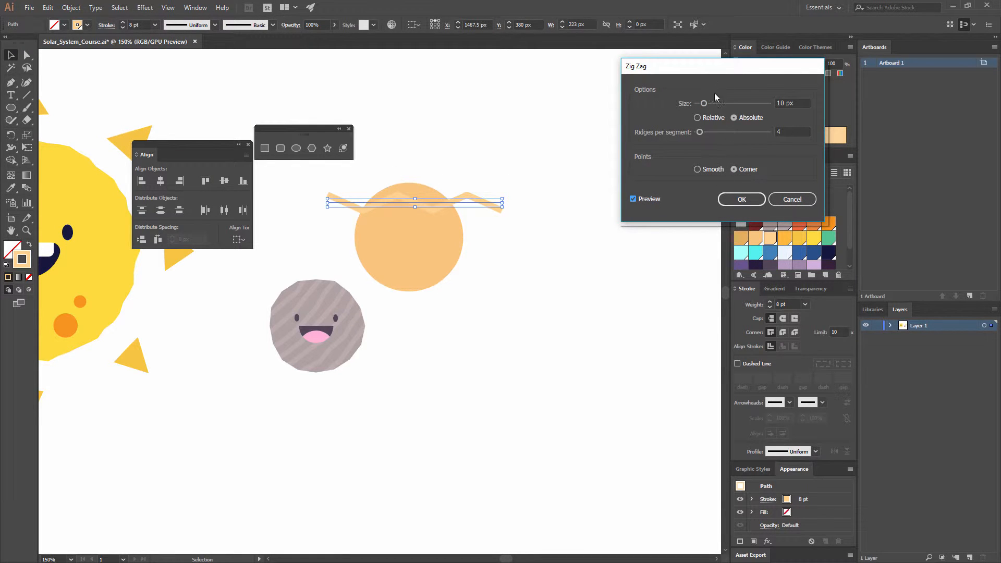
{"action": "mouse_move", "coordinate": [718, 104]}
{"action": "left_mouse_down"}
{"action": "mouse_move", "coordinate": [734, 104]}
{"action": "mouse_move", "coordinate": [704, 105]}
{"action": "left_mouse_up"}
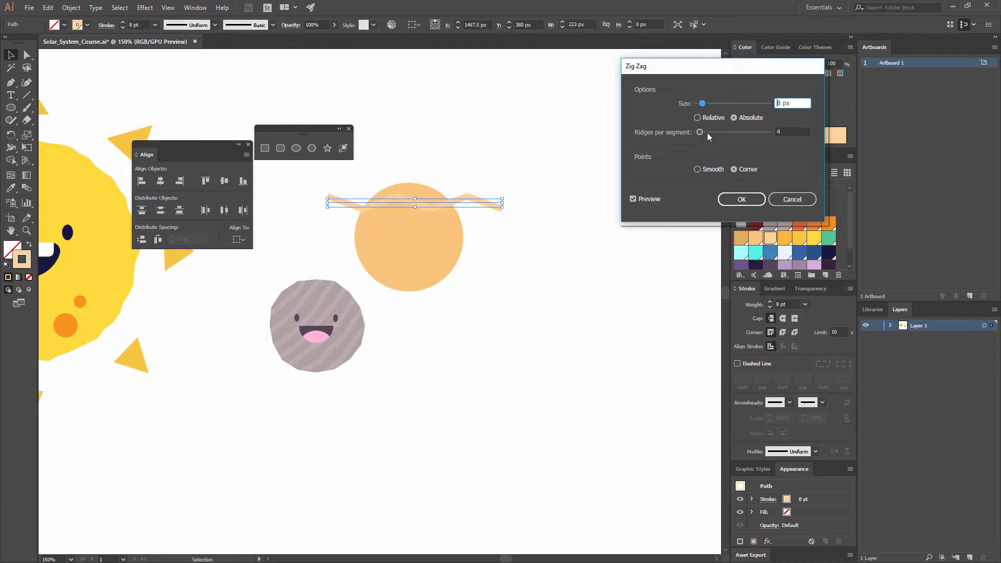
{"action": "left_click_drag", "start_coordinate": [707, 132], "coordinate": [706, 133]}
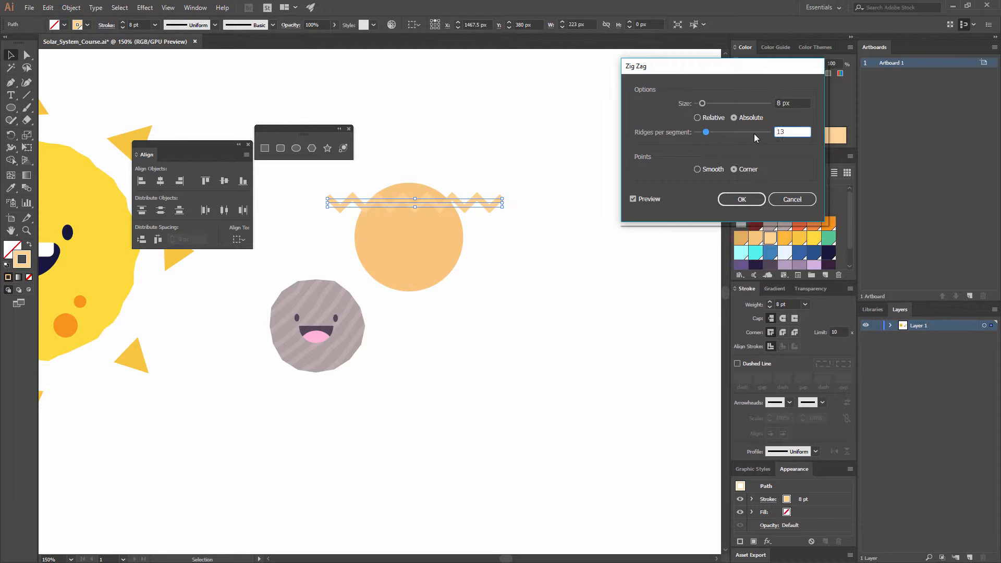
{"action": "double_click", "coordinate": [796, 131]}
{"action": "type", "text": "5"}
{"action": "left_click", "coordinate": [789, 104]}
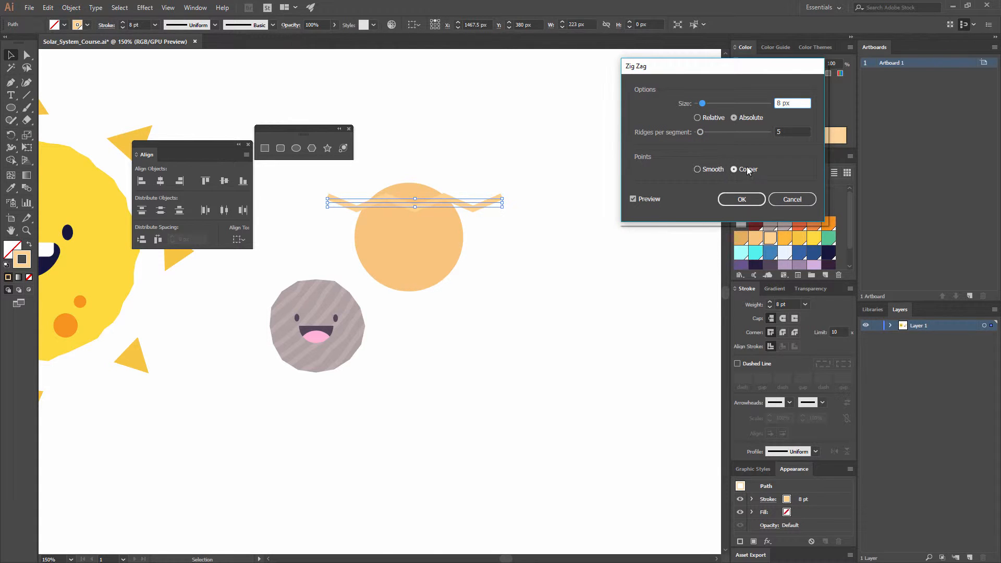
{"action": "left_click", "coordinate": [708, 170]}
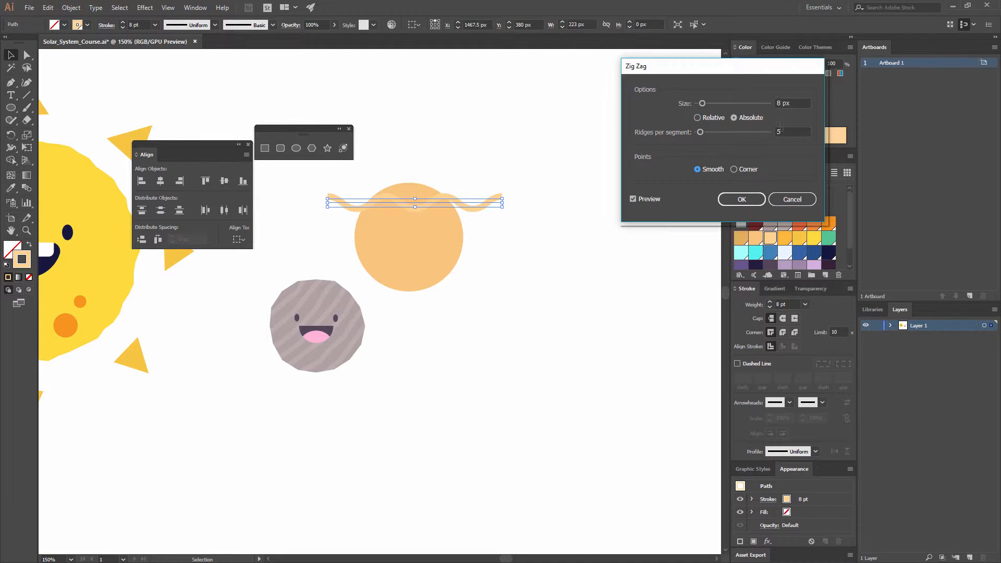
{"action": "left_click", "coordinate": [740, 199]}
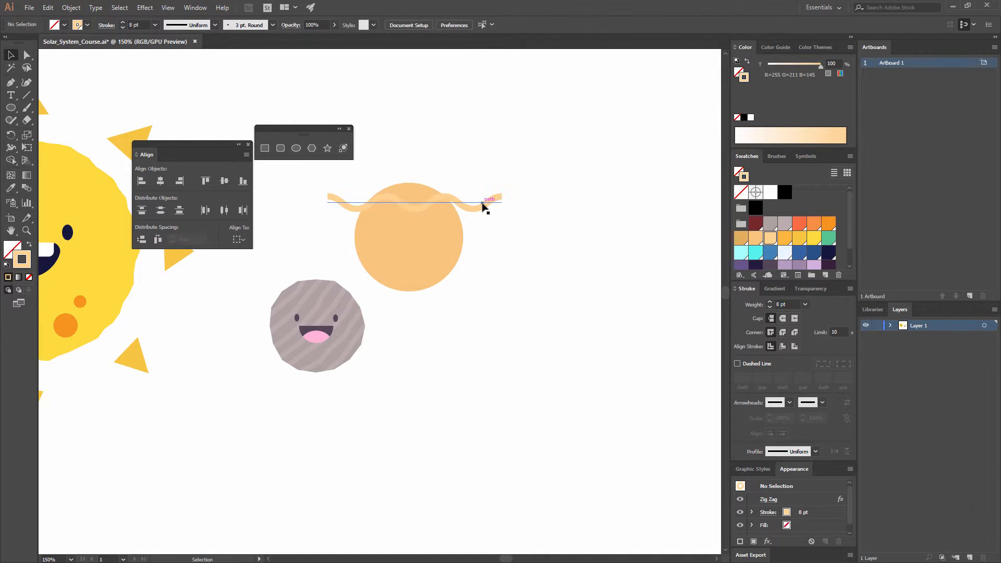
- Move the wavy line up to the orange circle's top edge and place a copy of it straight below at the bottom edge
{"action": "left_click_drag", "start_coordinate": [483, 205], "coordinate": [483, 196]}
{"action": "left_click", "coordinate": [575, 220]}
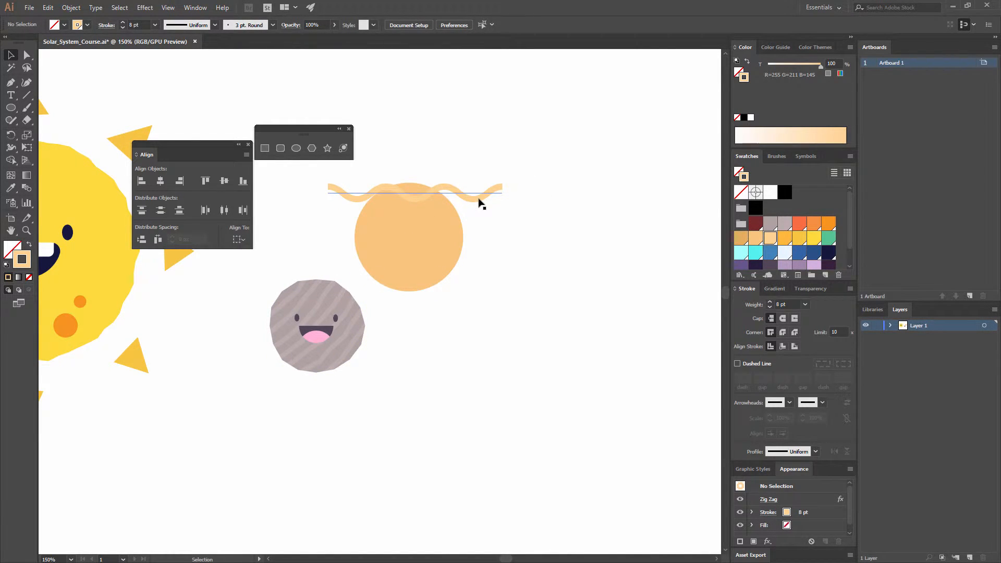
{"action": "left_click_drag", "start_coordinate": [480, 202], "coordinate": [471, 293]}
- Blend the upper and lower wavy lines to fill the space between them with stripes
{"action": "left_click_drag", "start_coordinate": [508, 331], "coordinate": [493, 158]}
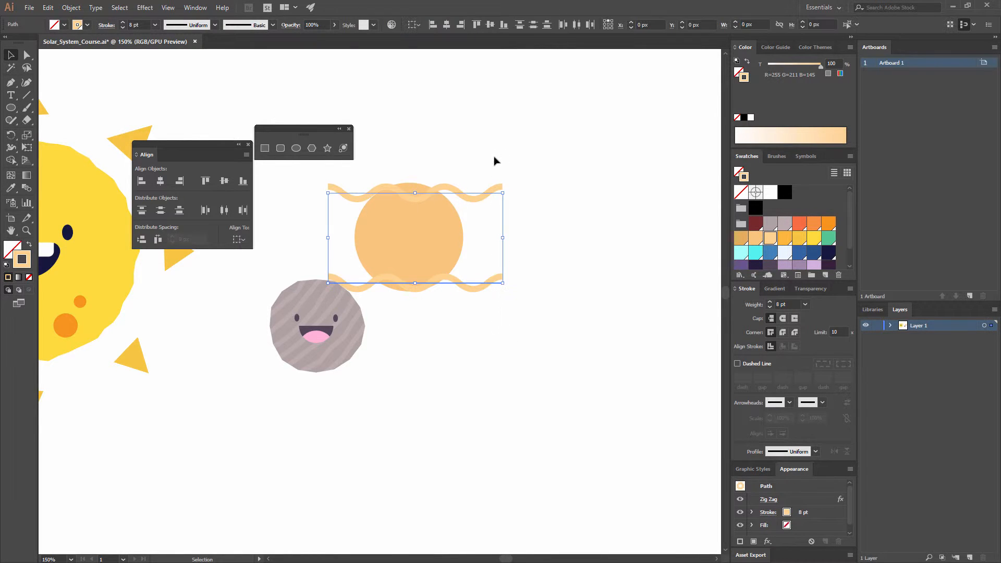
{"action": "left_click", "coordinate": [71, 7]}
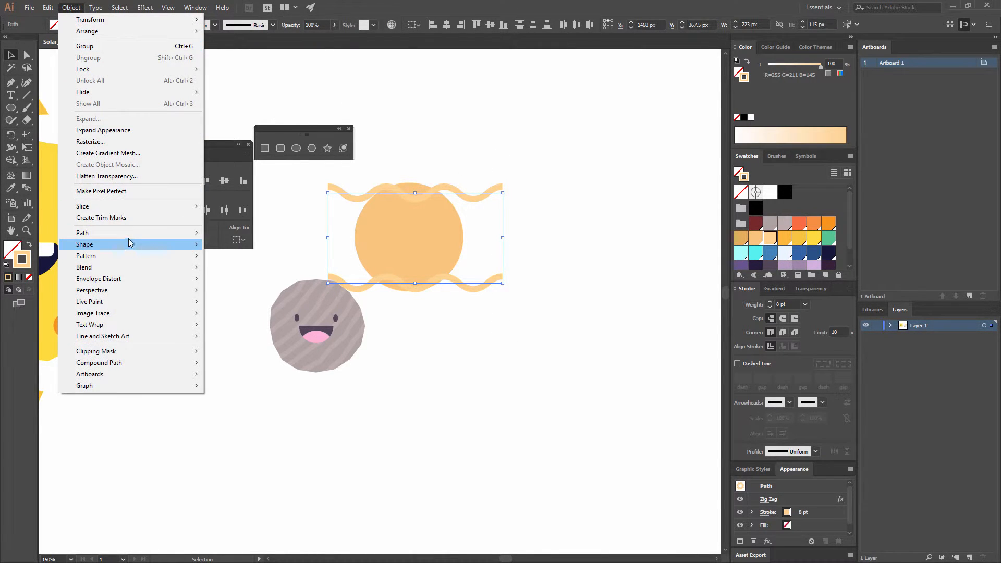
{"action": "mouse_move", "coordinate": [118, 266]}
{"action": "left_click", "coordinate": [244, 267]}
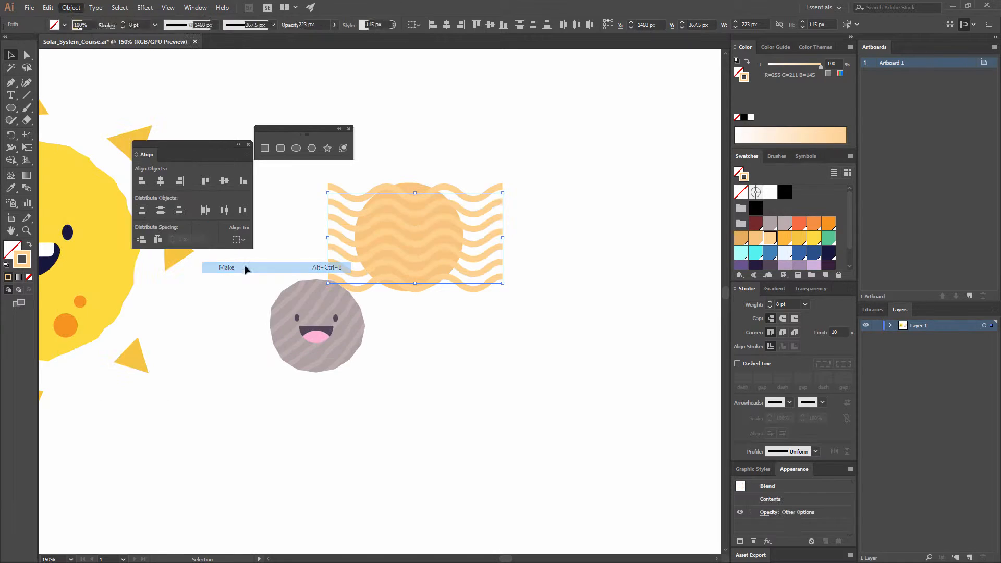
{"action": "left_click", "coordinate": [528, 172]}
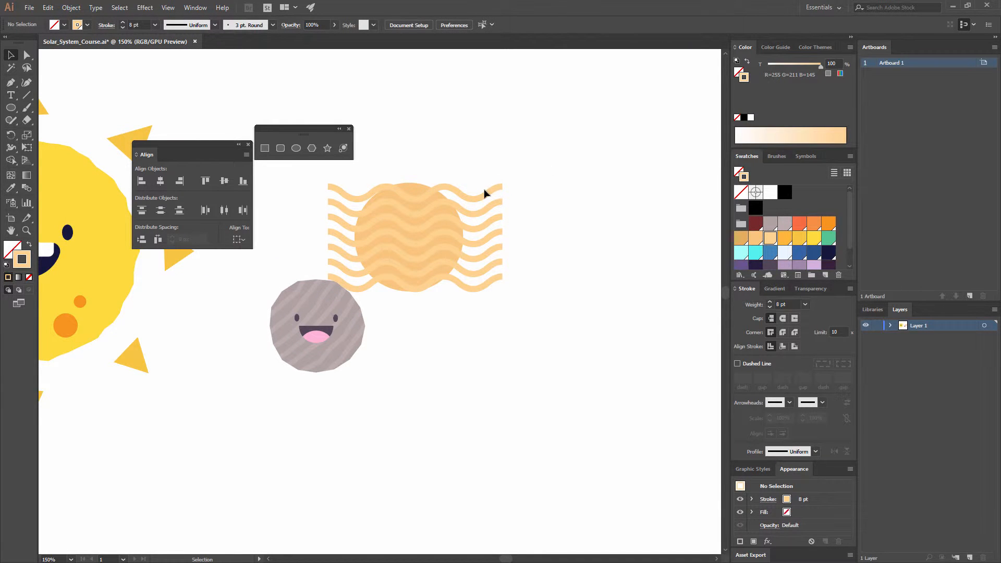
- Set the wavy line blend's spacing to 3 specified steps
{"action": "left_click", "coordinate": [495, 228]}
{"action": "left_click", "coordinate": [71, 7]}
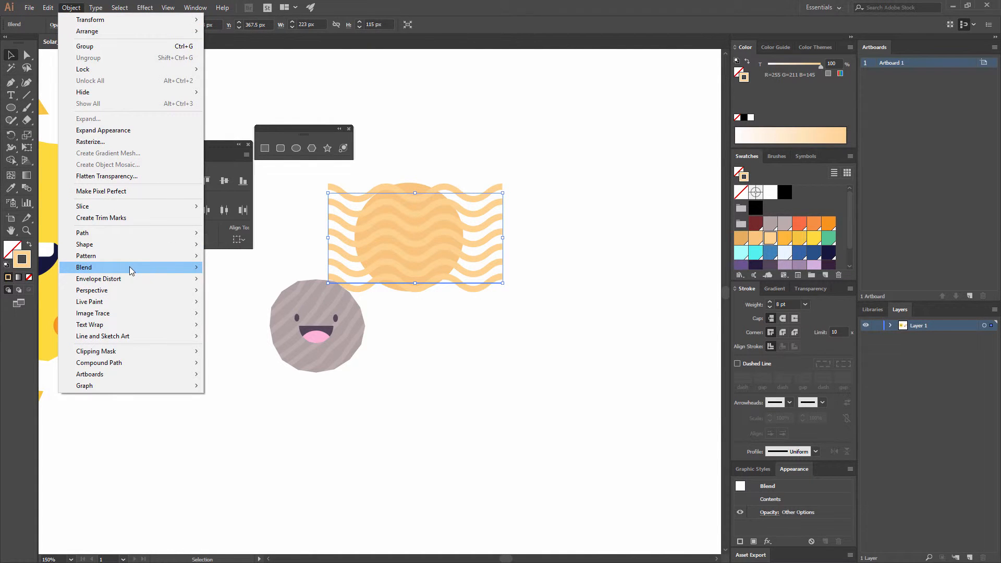
{"action": "mouse_move", "coordinate": [130, 271]}
{"action": "left_click", "coordinate": [261, 292]}
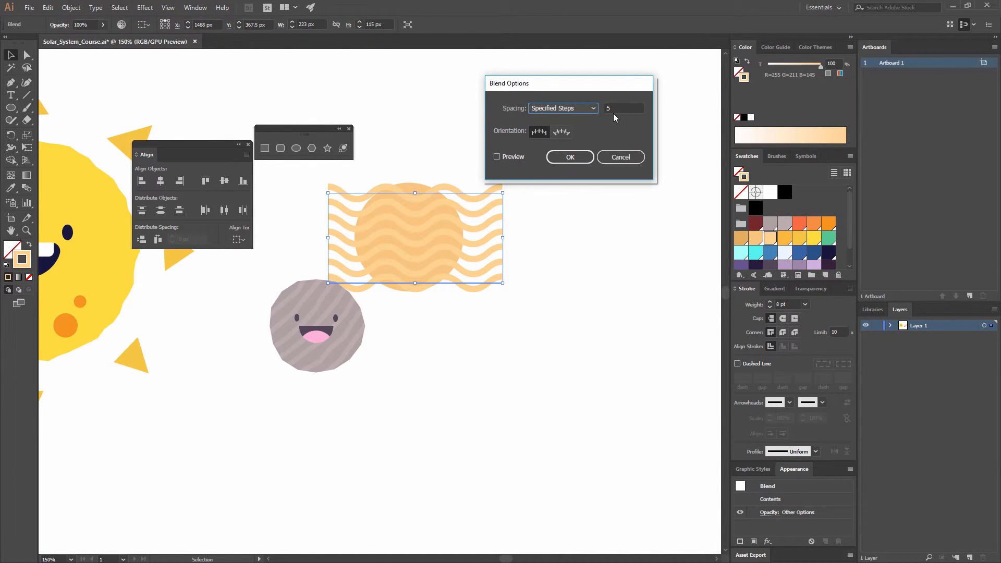
{"action": "key", "text": "Tab"}
{"action": "type", "text": "3"}
{"action": "left_click", "coordinate": [511, 157]}
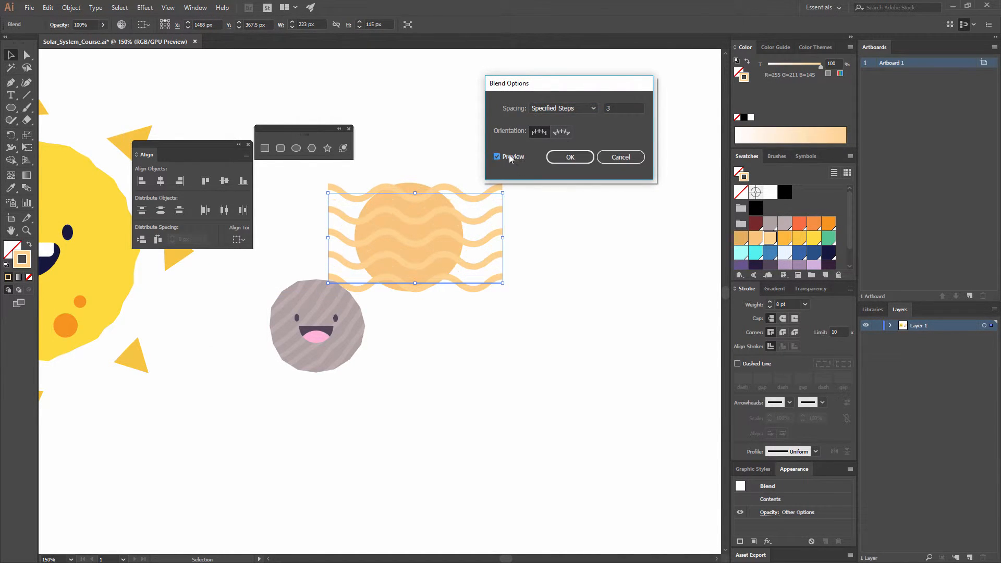
{"action": "left_click", "coordinate": [561, 162]}
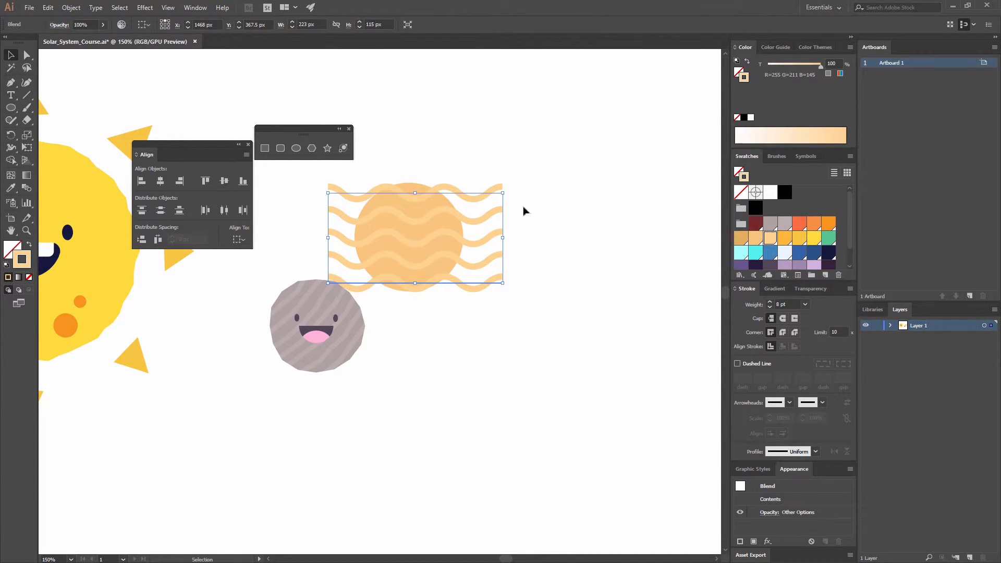
- Cut the wavy stripes and paste them in place inside the orange circle using Draw Inside mode
{"action": "key", "text": "ctrl+x"}
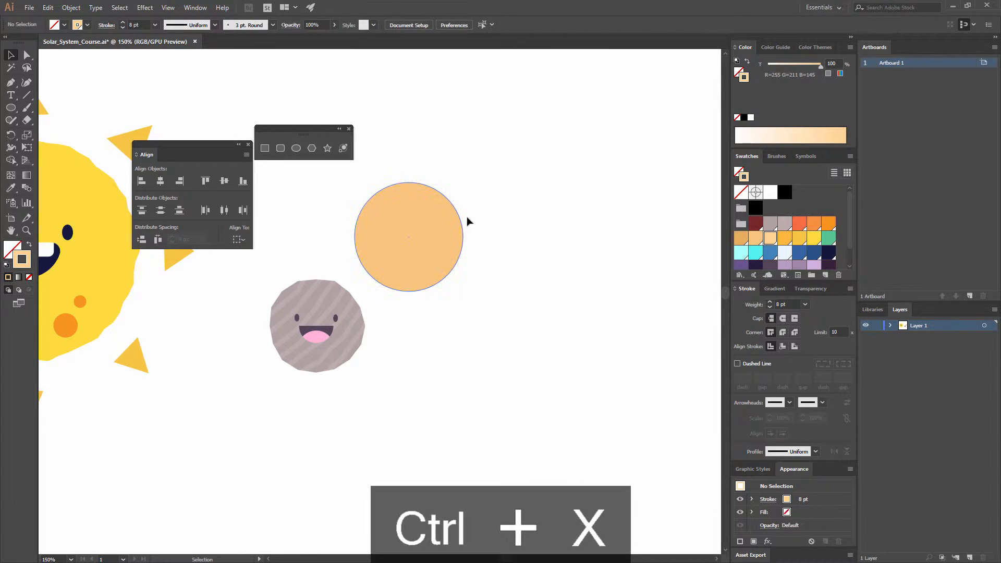
{"action": "left_click", "coordinate": [421, 220]}
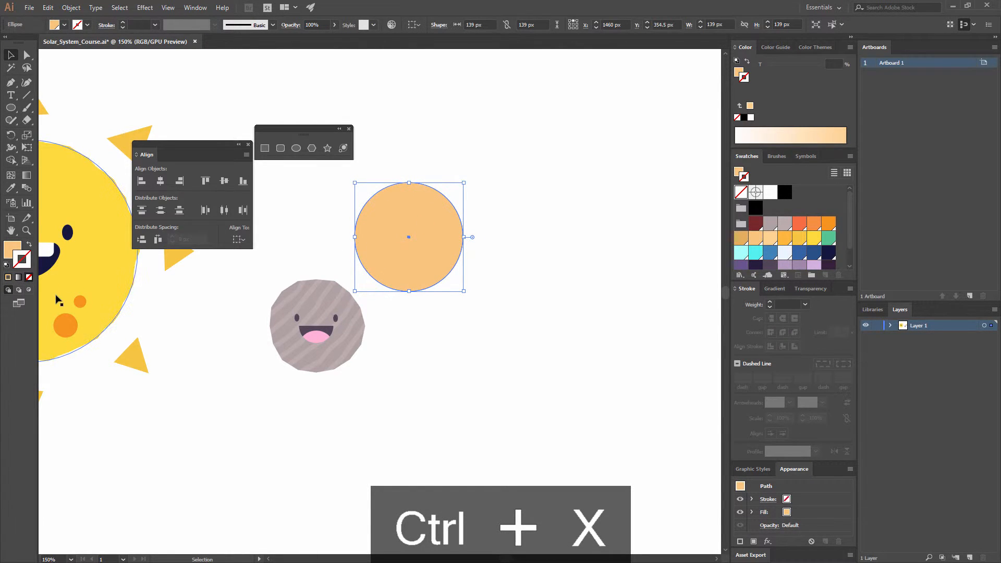
{"action": "left_click", "coordinate": [29, 289]}
{"action": "key", "text": "ctrl+shift+v"}
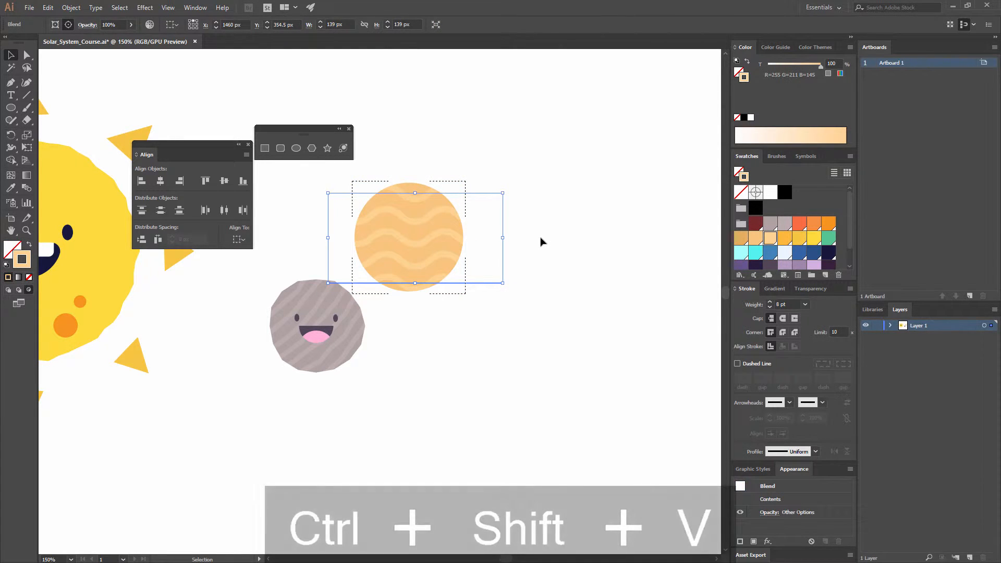
{"action": "left_click", "coordinate": [541, 237]}
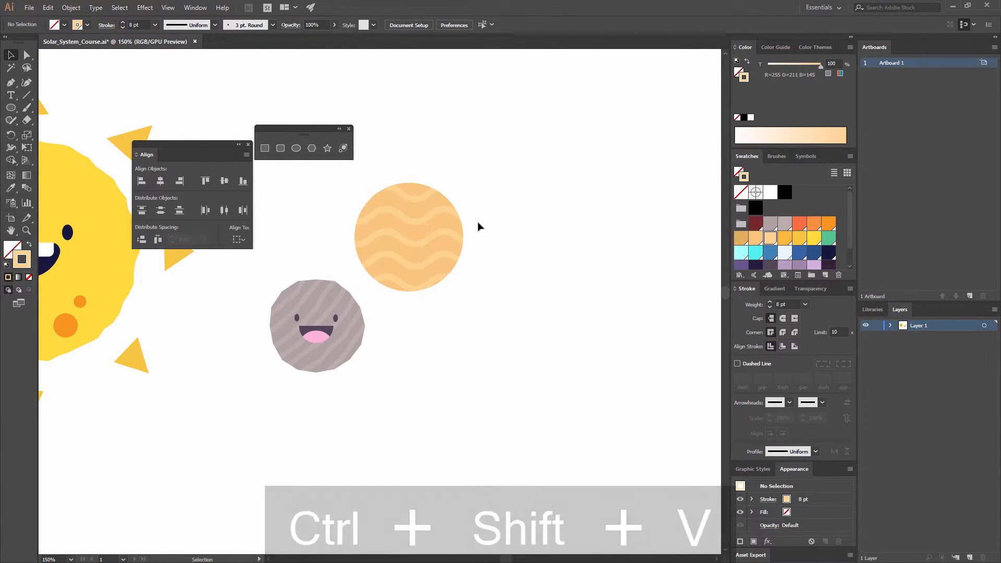
- Draw a small upright ellipse, about 7 by 11 px, as the orange planet's left eye, with a fill and no stroke
{"action": "key", "text": "ctrl+equal"}
{"action": "key", "text": "ctrl+equal"}
{"action": "key", "text": "ctrl+equal"}
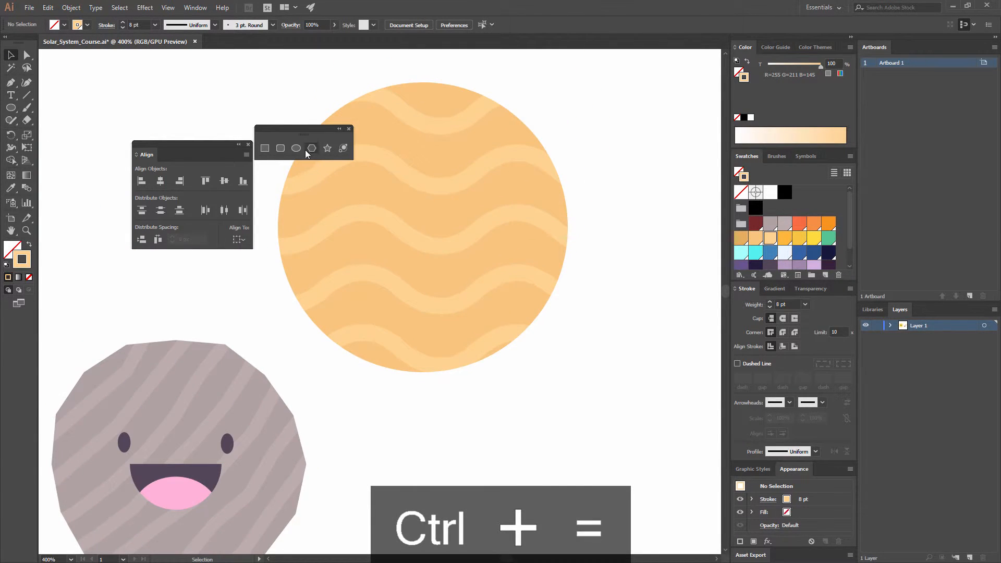
{"action": "key", "text": "l"}
{"action": "left_click_drag", "start_coordinate": [364, 199], "coordinate": [378, 222]}
{"action": "key", "text": "shift+x"}
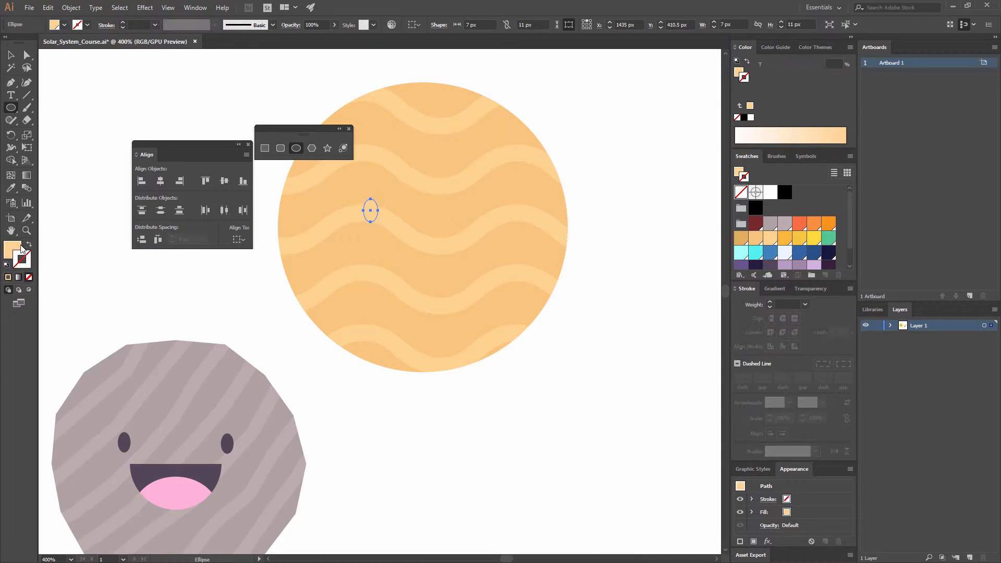
- Fill the eye ellipse with the dark maroon swatch (R=59 G=24 B=41)
{"action": "scroll", "coordinate": [829, 253], "scroll_direction": "down", "scroll_amount": 2}
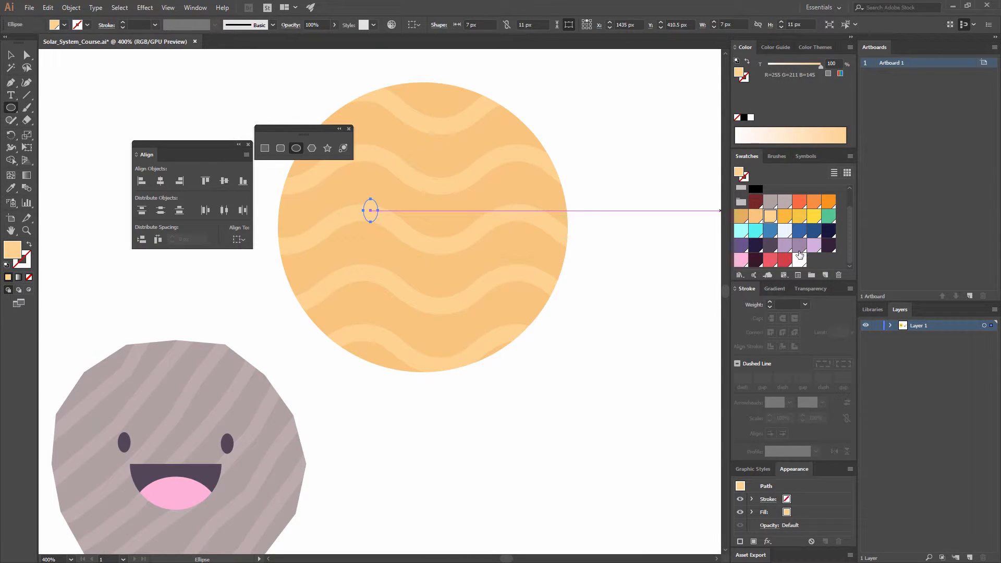
{"action": "scroll", "coordinate": [826, 225], "scroll_direction": "up", "scroll_amount": 2}
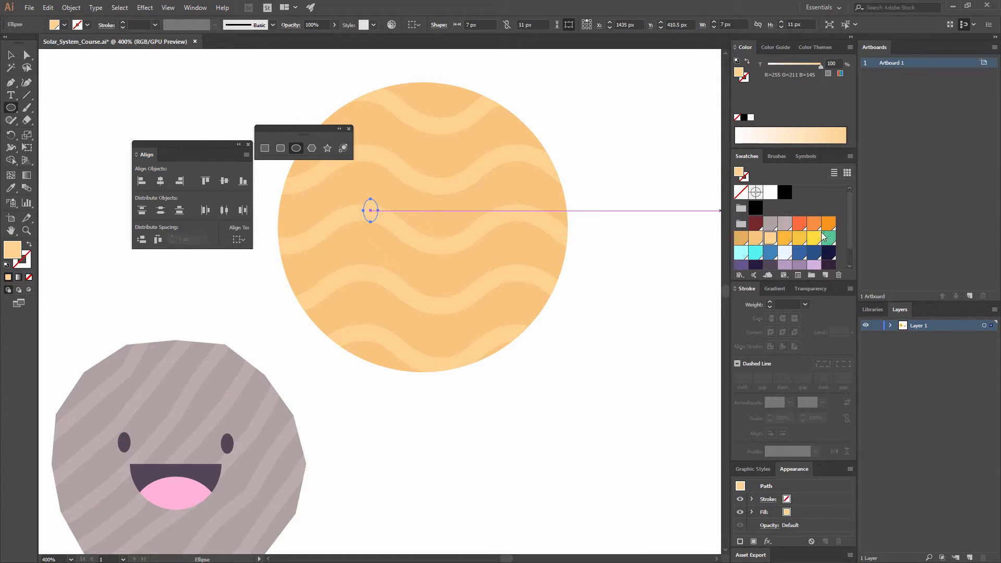
{"action": "scroll", "coordinate": [824, 236], "scroll_direction": "down", "scroll_amount": 2}
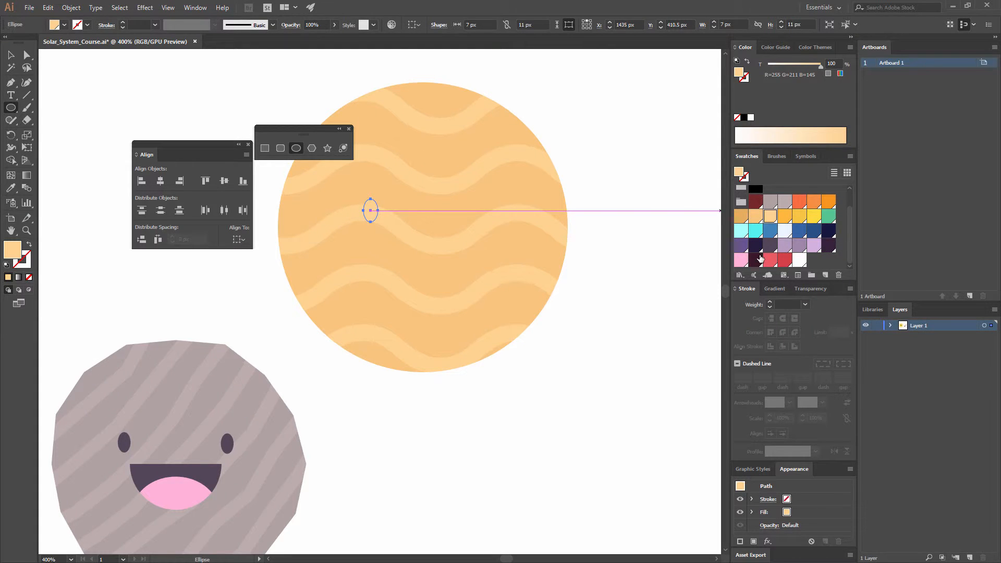
{"action": "left_click", "coordinate": [755, 259]}
{"action": "left_click", "coordinate": [12, 57]}
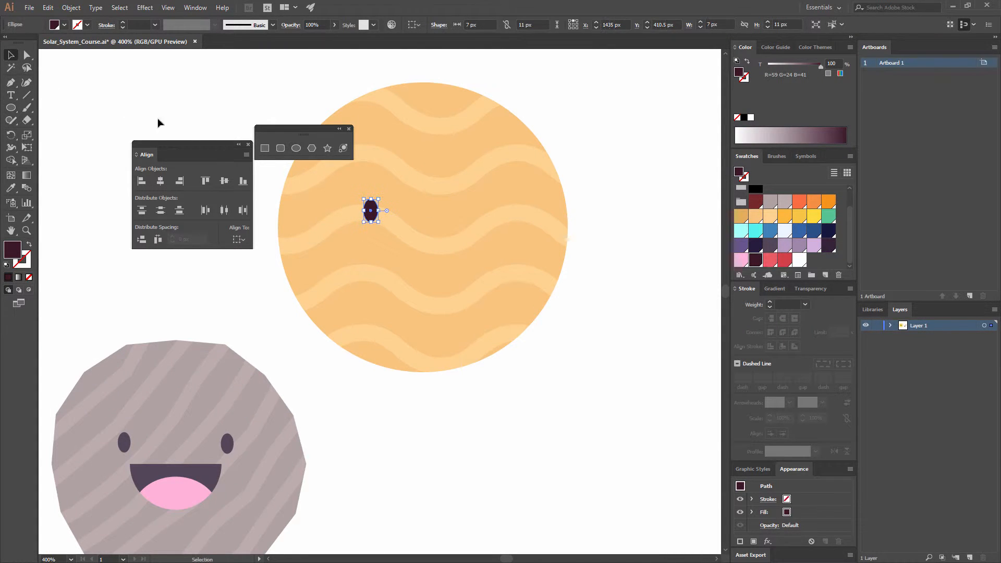
{"action": "left_click", "coordinate": [162, 124]}
- Duplicate the eye horizontally to the planet's right half and group the two eyes
{"action": "left_click_drag", "start_coordinate": [370, 210], "coordinate": [475, 221]}
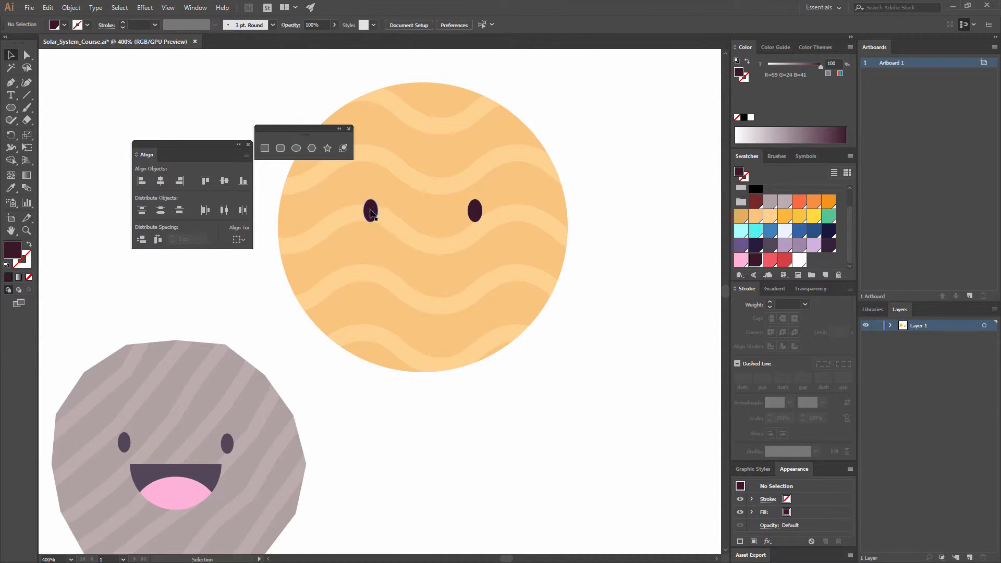
{"action": "left_click", "coordinate": [371, 211]}
{"action": "left_click", "coordinate": [471, 209], "text": "shift"}
{"action": "key", "text": "ctrl+g"}
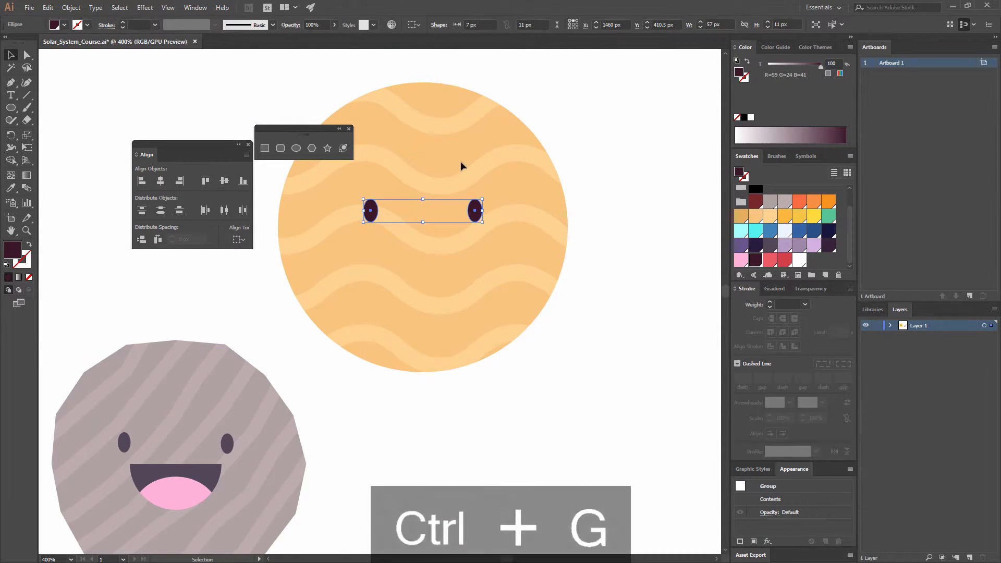
{"action": "left_click", "coordinate": [527, 127]}
{"action": "left_click", "coordinate": [561, 80]}
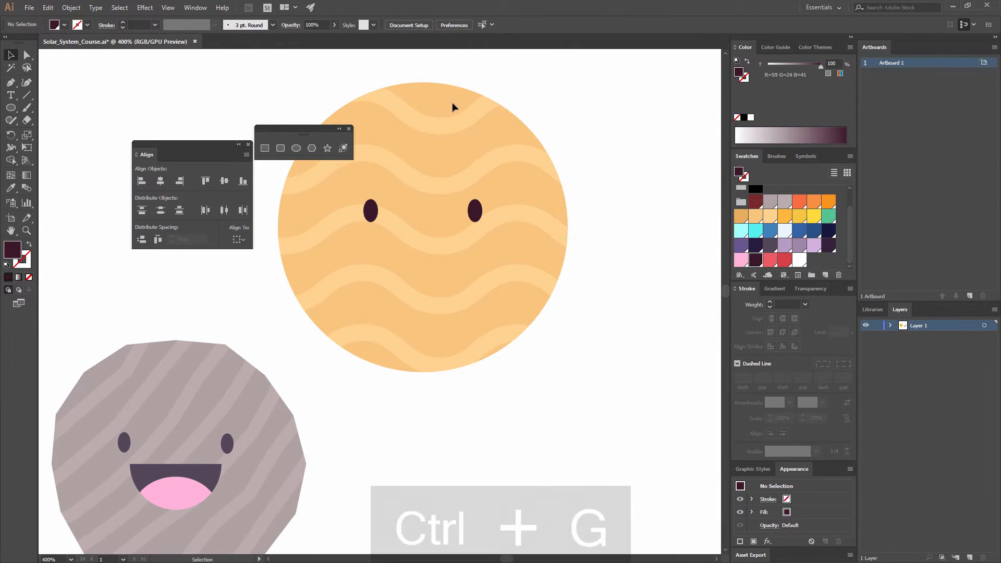
- Draw a curved smile below and between the orange planet's eyes with the Pen tool, using a dark maroon stroke and no fill
{"action": "left_click", "coordinate": [9, 87]}
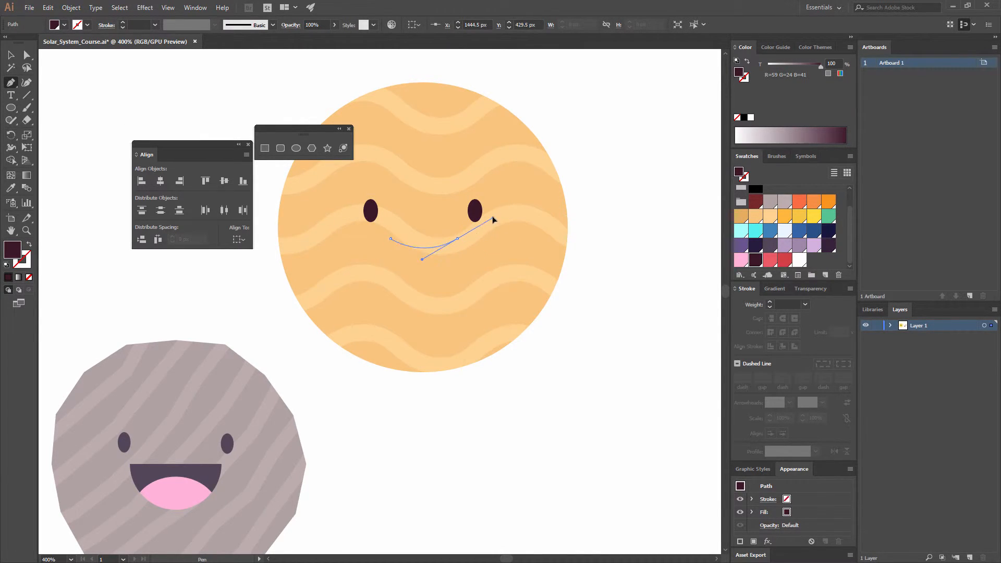
{"action": "left_click_drag", "start_coordinate": [493, 219], "coordinate": [494, 208]}
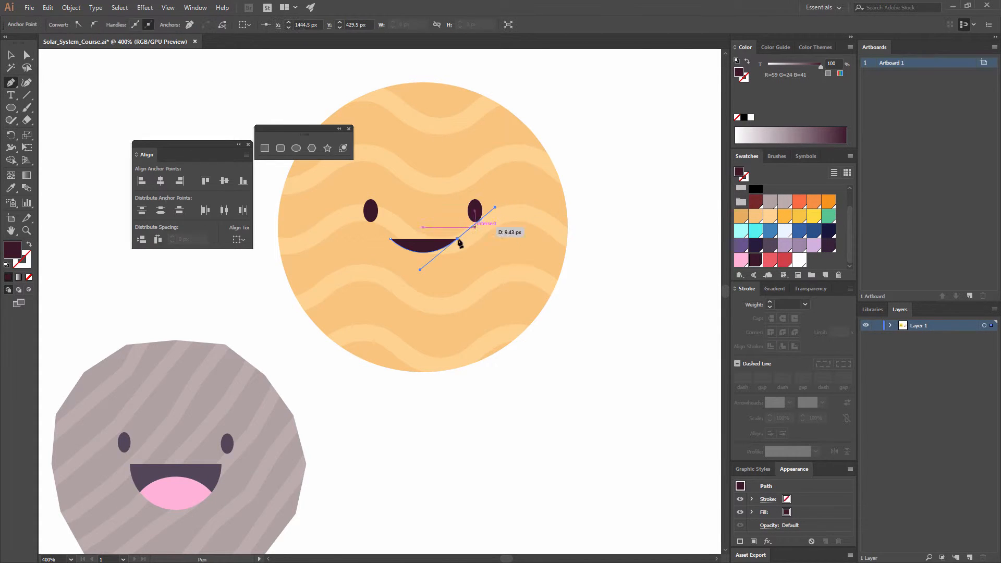
{"action": "left_click", "coordinate": [29, 245]}
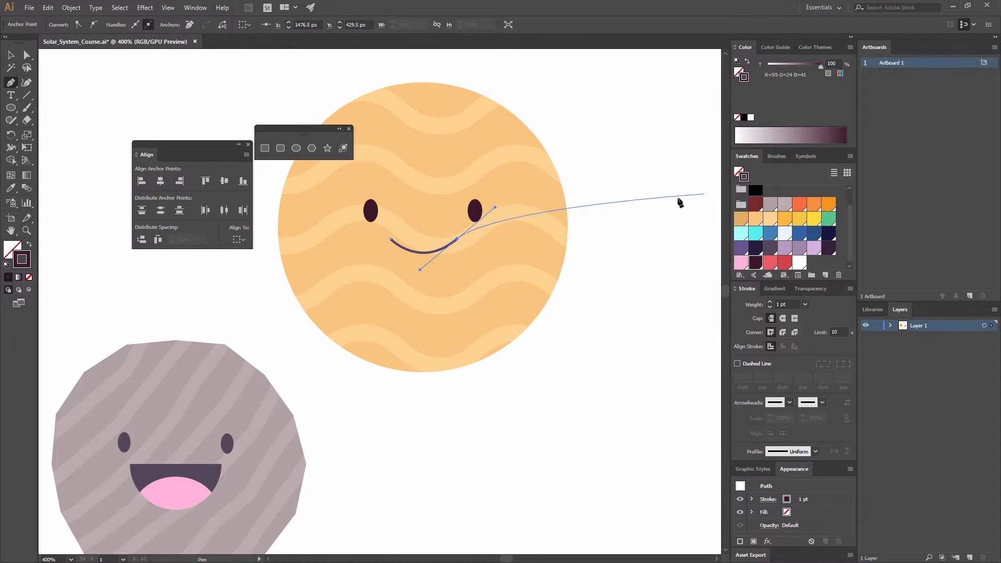
- Recolour the smile's stroke with the tan swatch (R=232 G=173 B=95) and set its weight to 4 pt
{"action": "left_click", "coordinate": [747, 223]}
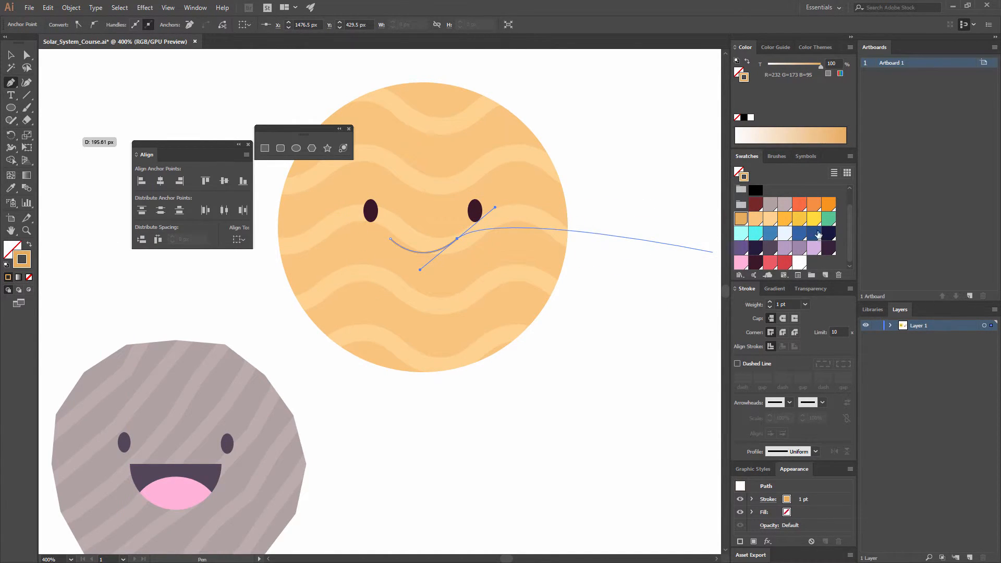
{"action": "left_click", "coordinate": [806, 304]}
{"action": "left_click", "coordinate": [817, 385]}
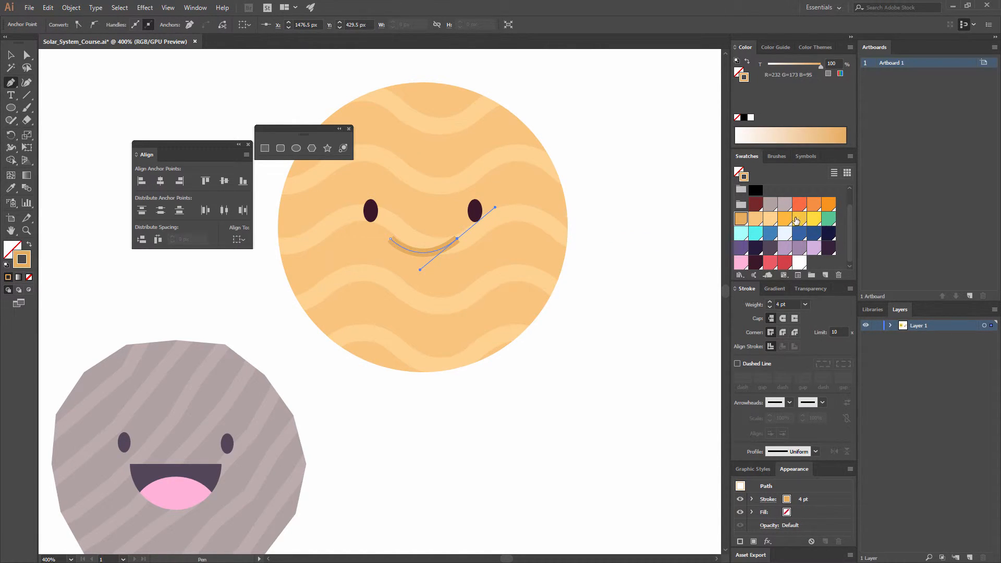
- Try several orange swatches on the smile's stroke and settle on bright orange (R=247 G=147 B=30)
{"action": "left_click", "coordinate": [827, 203]}
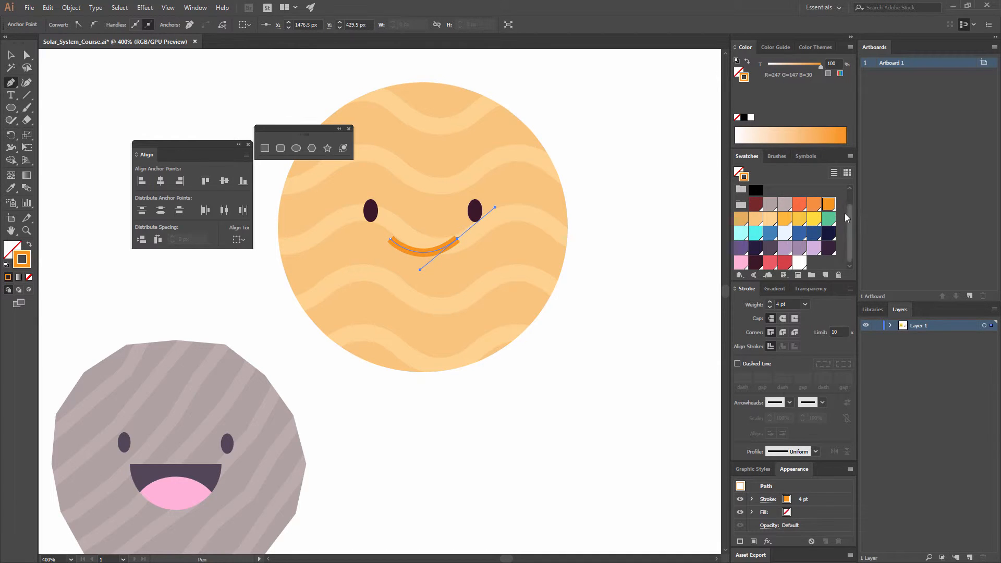
{"action": "scroll", "coordinate": [845, 220], "scroll_direction": "up", "scroll_amount": 1}
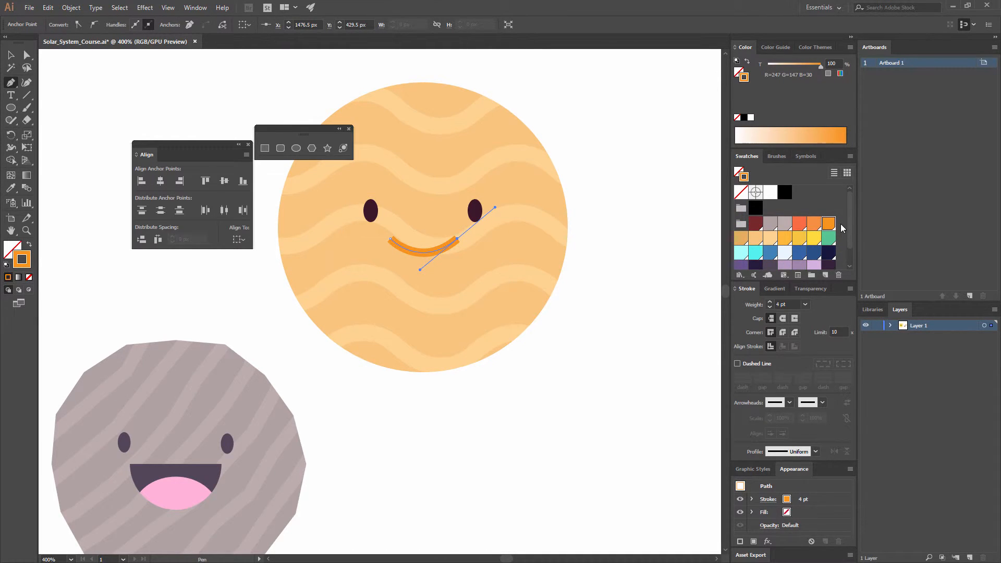
{"action": "left_click", "coordinate": [785, 238]}
{"action": "left_click", "coordinate": [756, 240]}
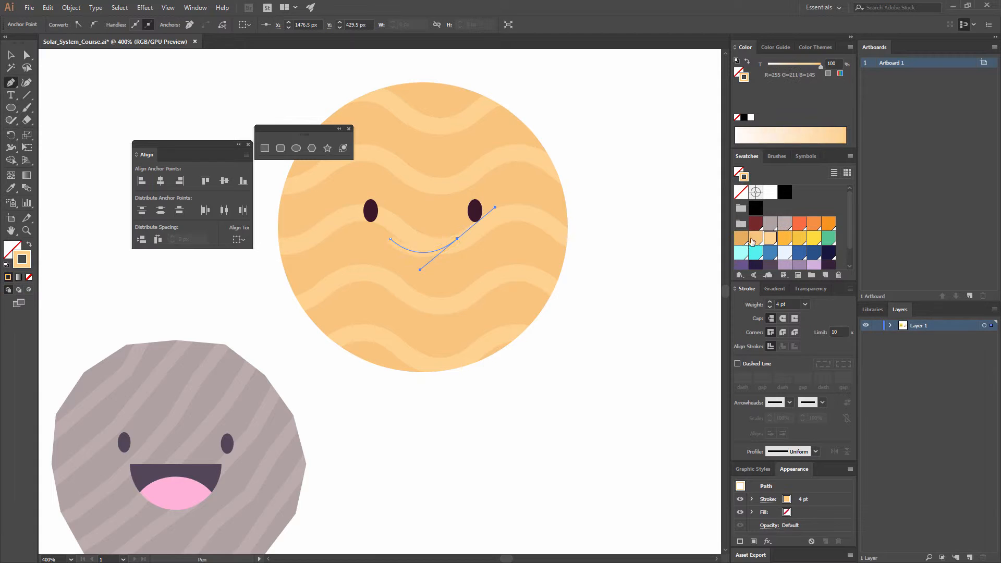
{"action": "left_click", "coordinate": [746, 239]}
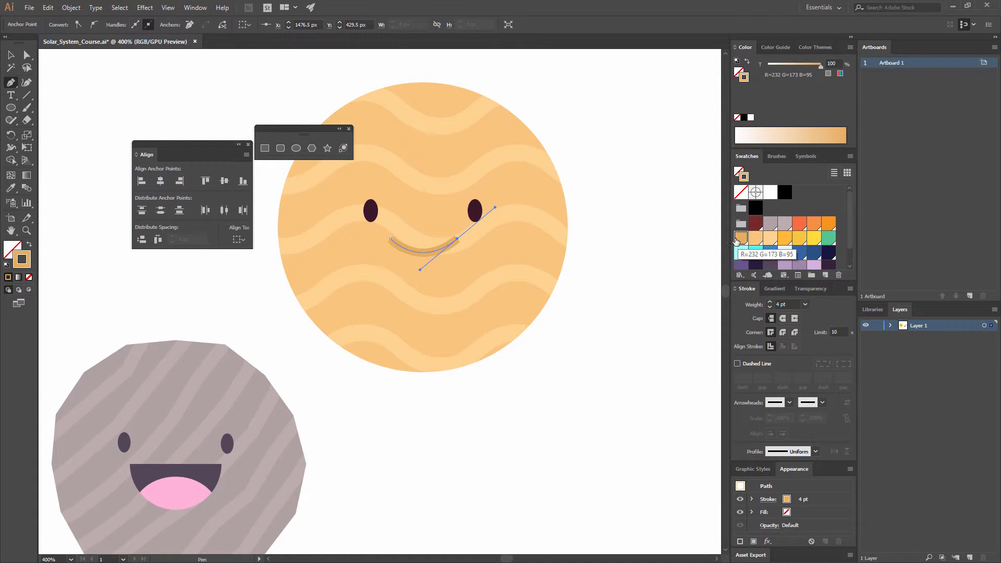
{"action": "scroll", "coordinate": [832, 235], "scroll_direction": "down", "scroll_amount": 1}
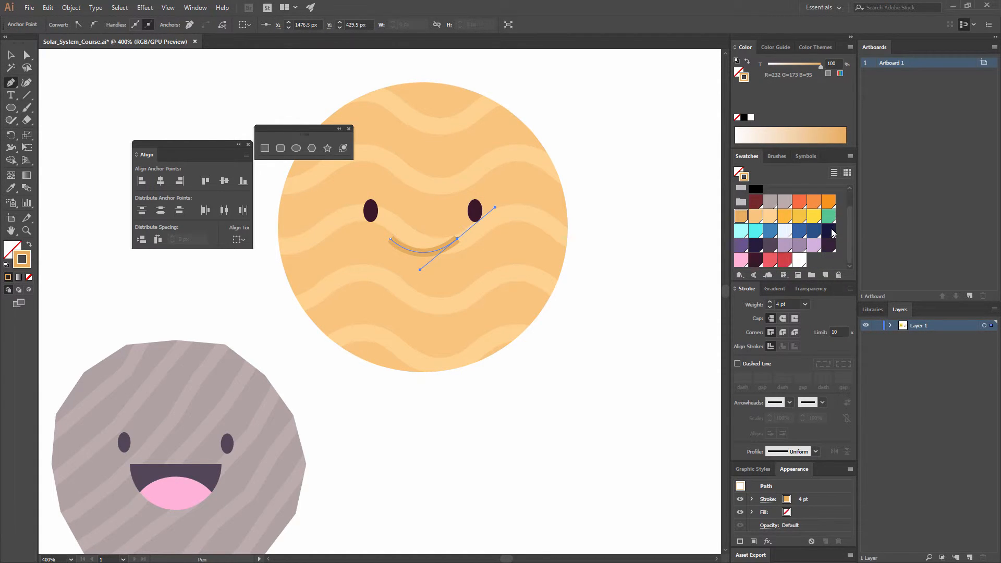
{"action": "scroll", "coordinate": [833, 234], "scroll_direction": "up", "scroll_amount": 2}
{"action": "left_click", "coordinate": [817, 226]}
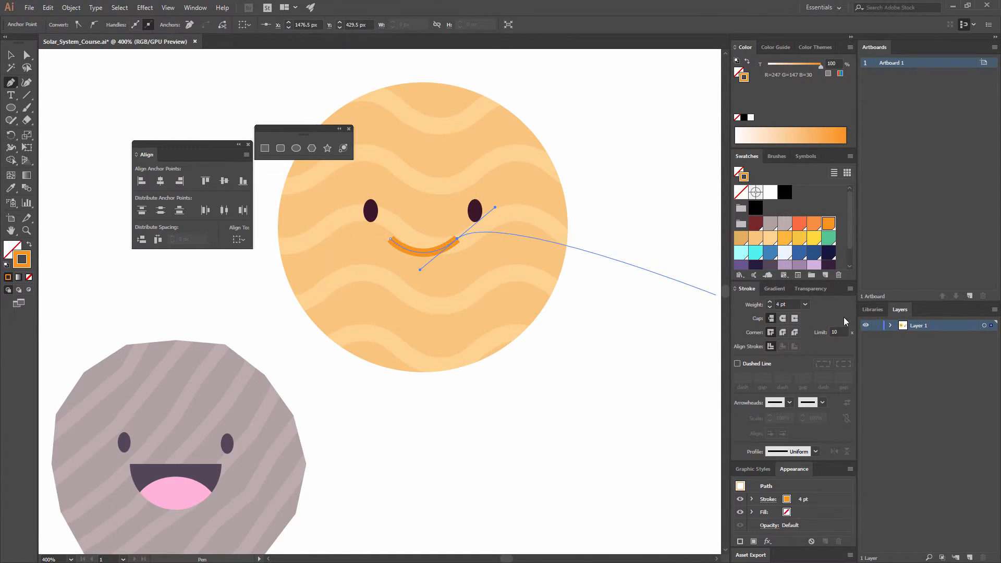
- Give the smile's stroke round caps, deselect it and check the planet beside the sun
{"action": "left_click", "coordinate": [783, 318]}
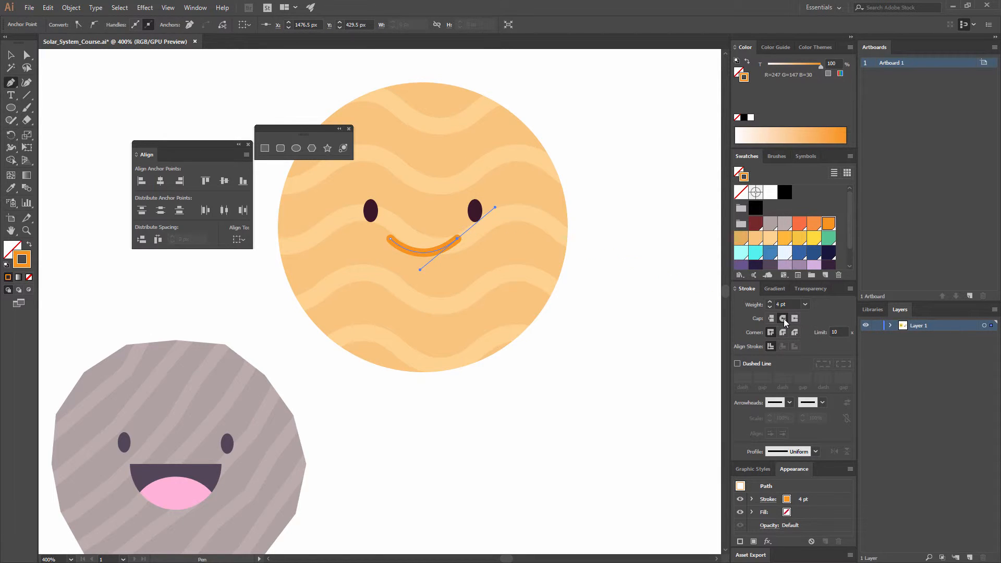
{"action": "left_click", "coordinate": [11, 55]}
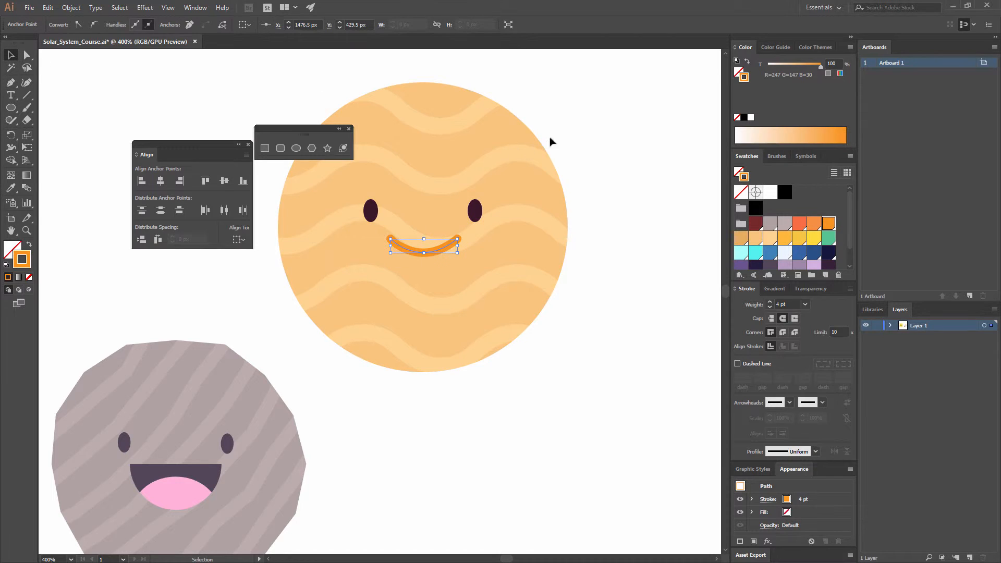
{"action": "left_click", "coordinate": [622, 209]}
{"action": "key", "text": "ctrl+minus"}
{"action": "key", "text": "ctrl+minus"}
{"action": "key", "text": "ctrl+minus"}
{"action": "key", "text": "ctrl+minus"}
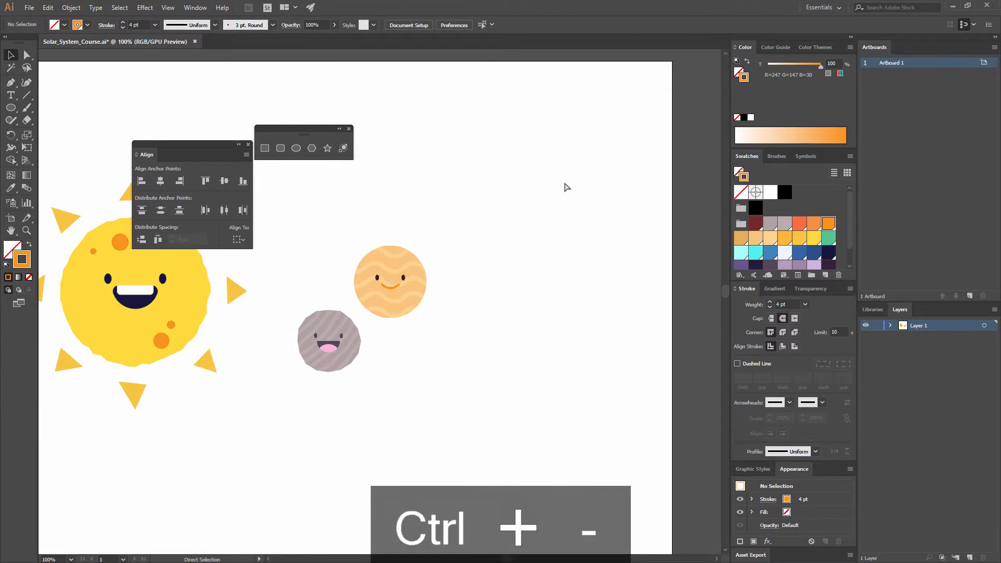
{"action": "key", "text": "ctrl+equal"}
{"action": "key", "text": "ctrl+equal"}
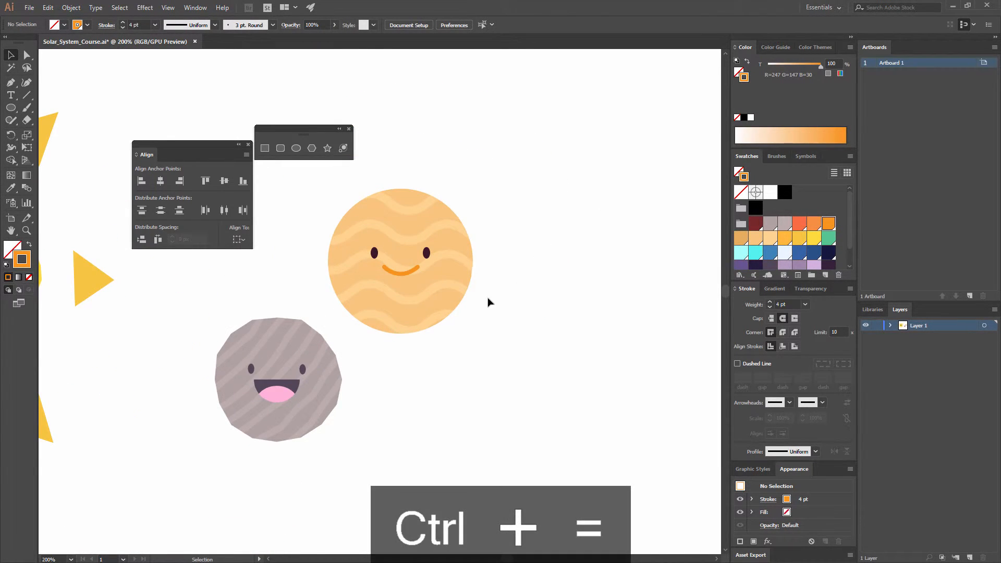
- Apply a Roughen effect to the orange planet's striped body with 1.5% relative size, detail 4/in and corner points
{"action": "left_click", "coordinate": [437, 283]}
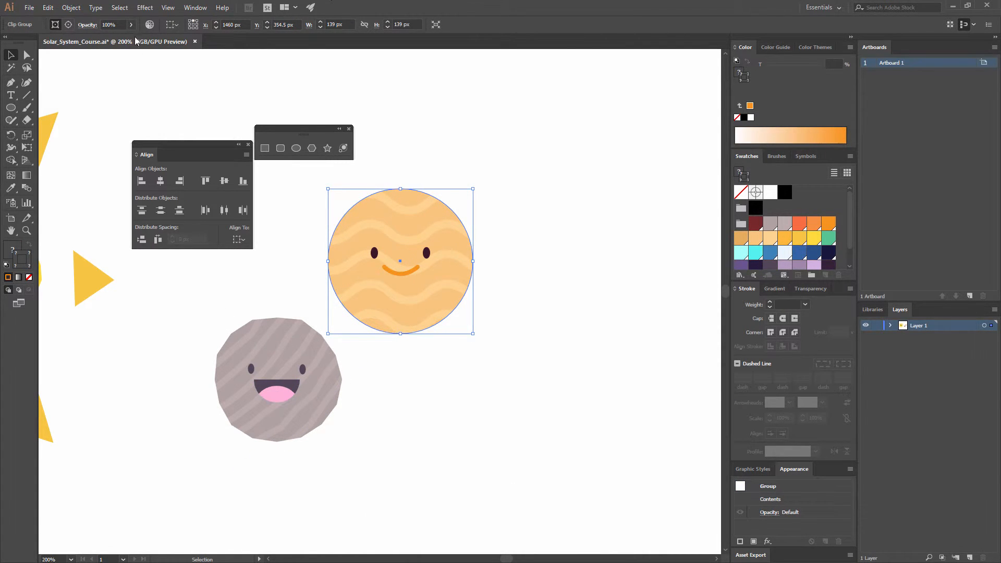
{"action": "left_click", "coordinate": [145, 7]}
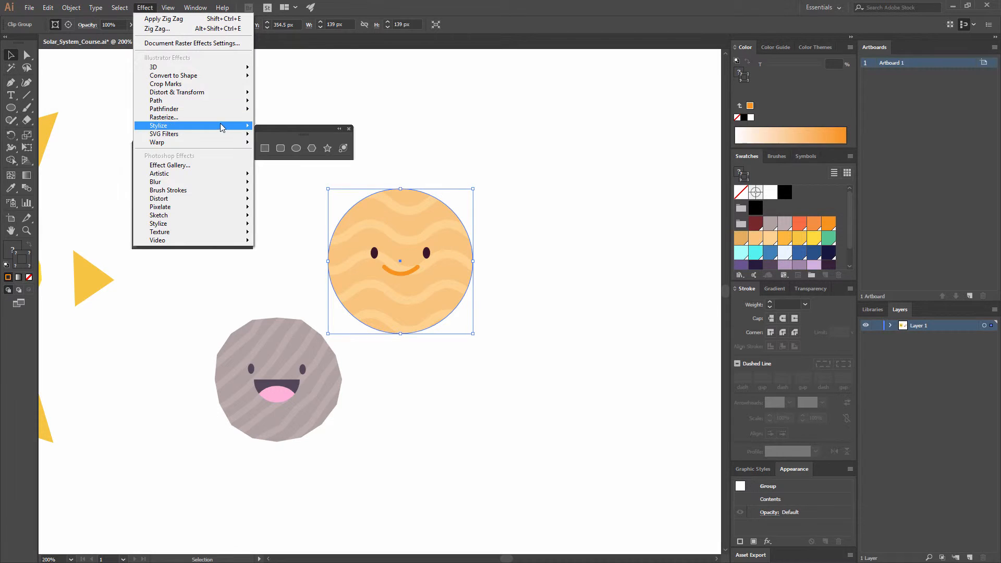
{"action": "mouse_move", "coordinate": [185, 127]}
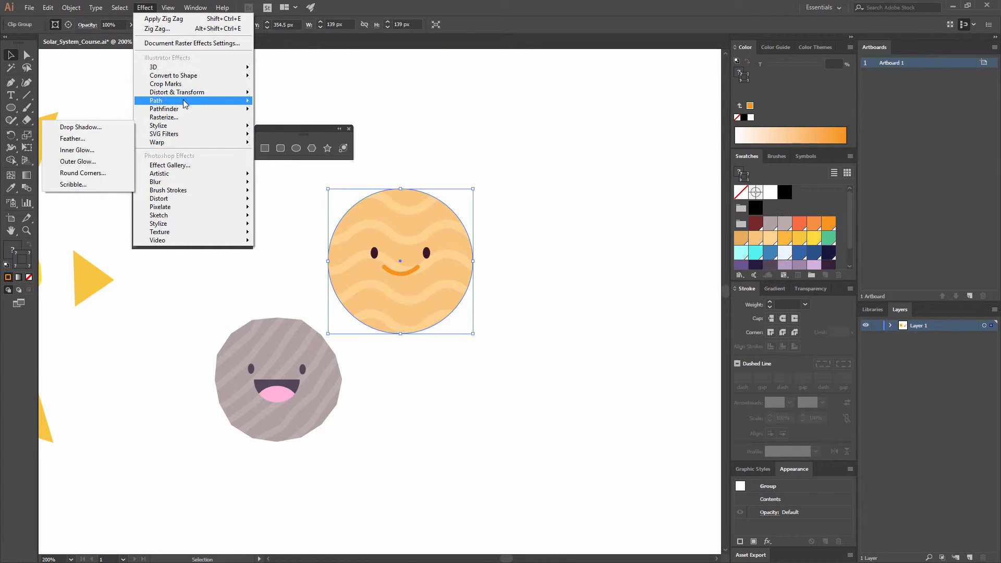
{"action": "mouse_move", "coordinate": [190, 92]}
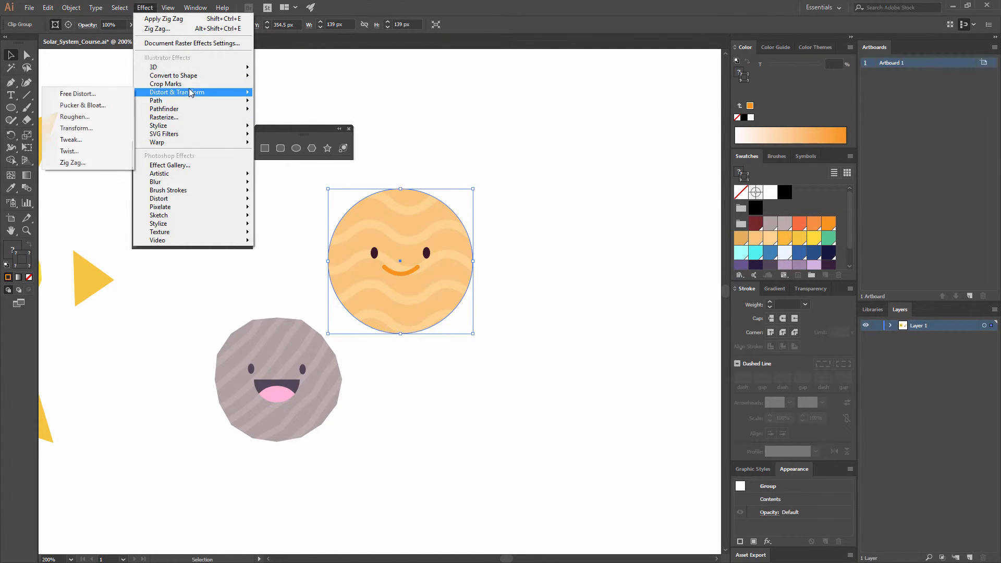
{"action": "left_click", "coordinate": [126, 119]}
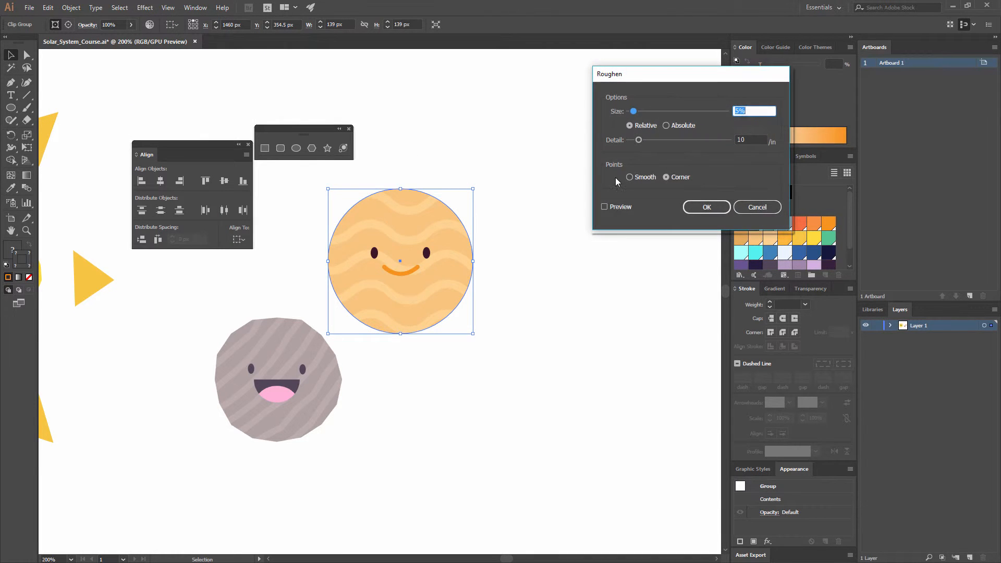
{"action": "left_click", "coordinate": [614, 207]}
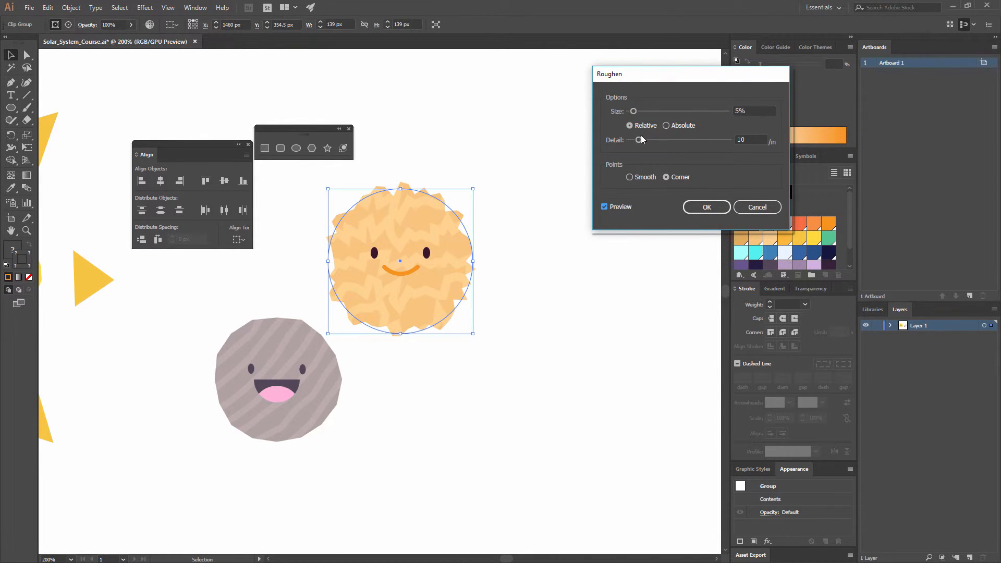
{"action": "left_click_drag", "start_coordinate": [642, 139], "coordinate": [632, 141]}
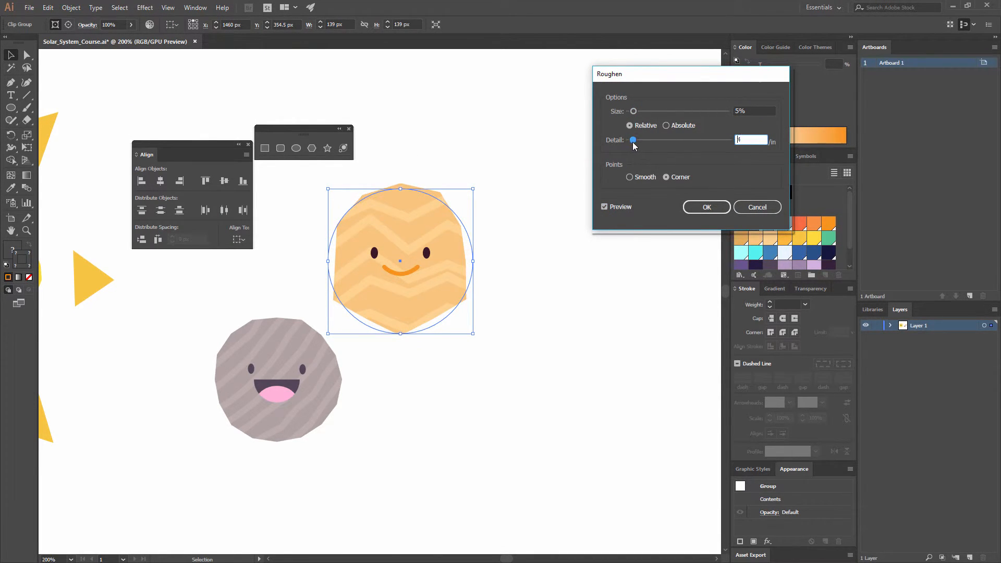
{"action": "left_click_drag", "start_coordinate": [634, 113], "coordinate": [632, 115]}
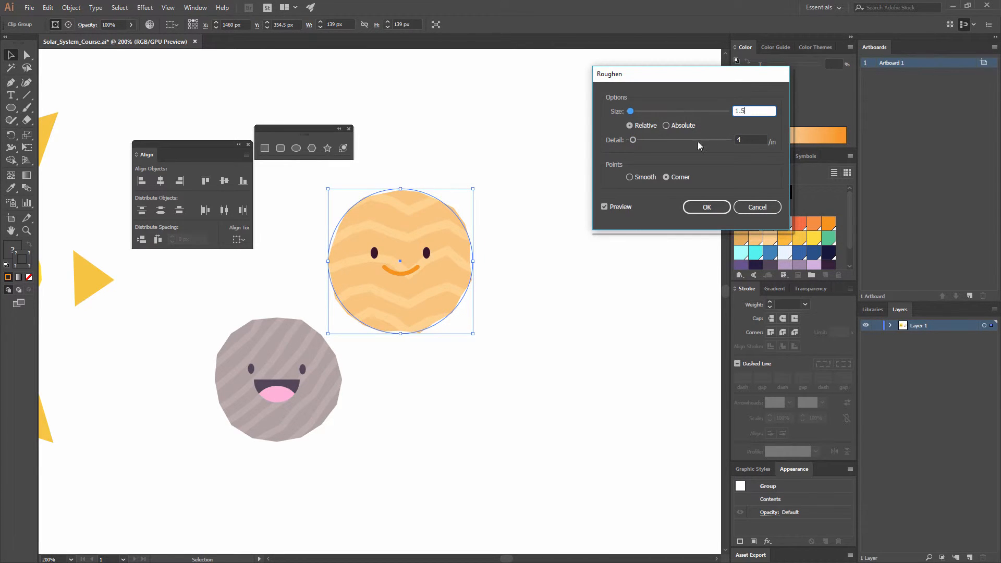
{"action": "left_click", "coordinate": [749, 140]}
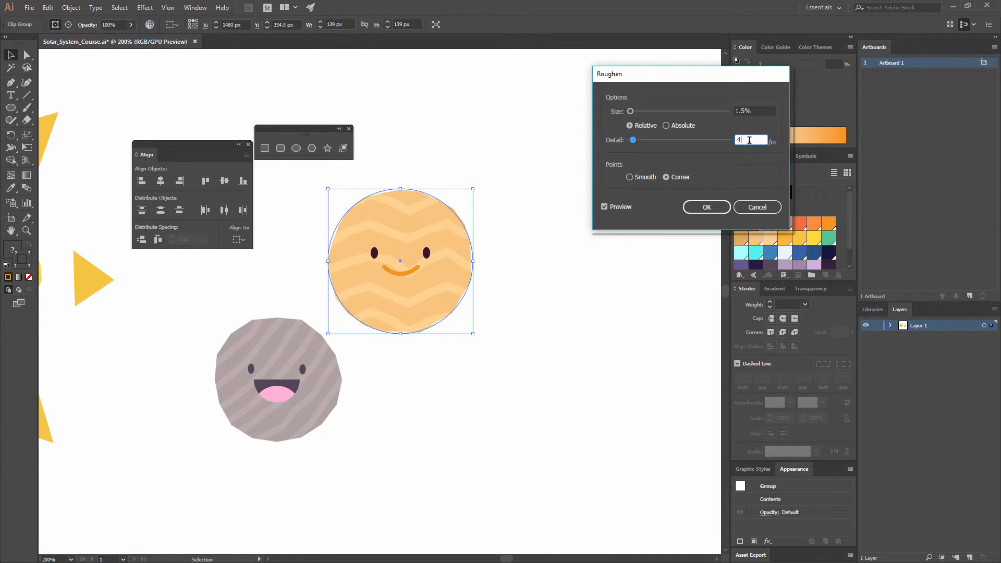
{"action": "left_click", "coordinate": [713, 208]}
{"action": "left_click", "coordinate": [597, 229]}
- Draw a circle about 178 px across to the lower right of the orange planet, with a fill and no stroke
{"action": "key", "text": "ctrl+minus"}
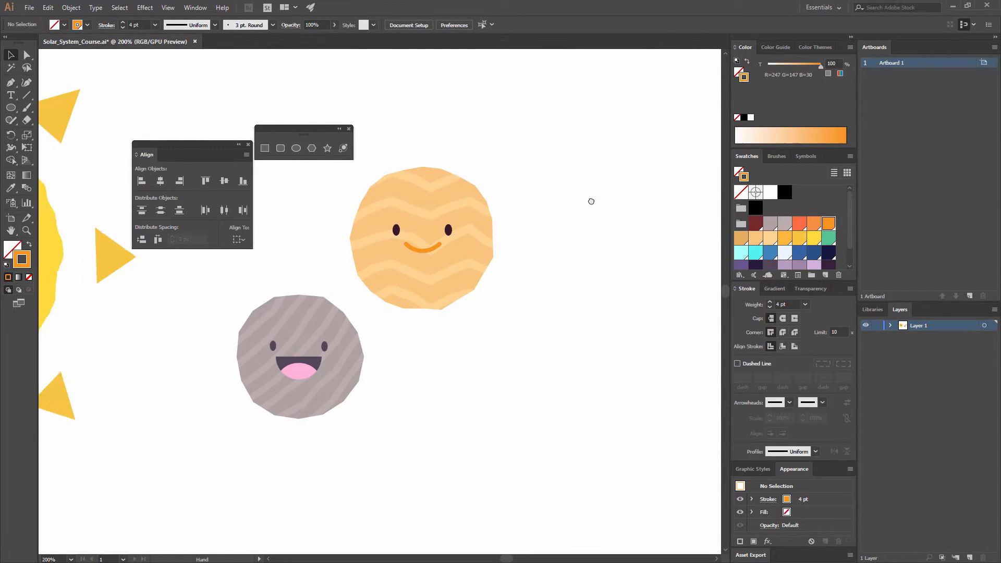
{"action": "key", "text": "ctrl+minus"}
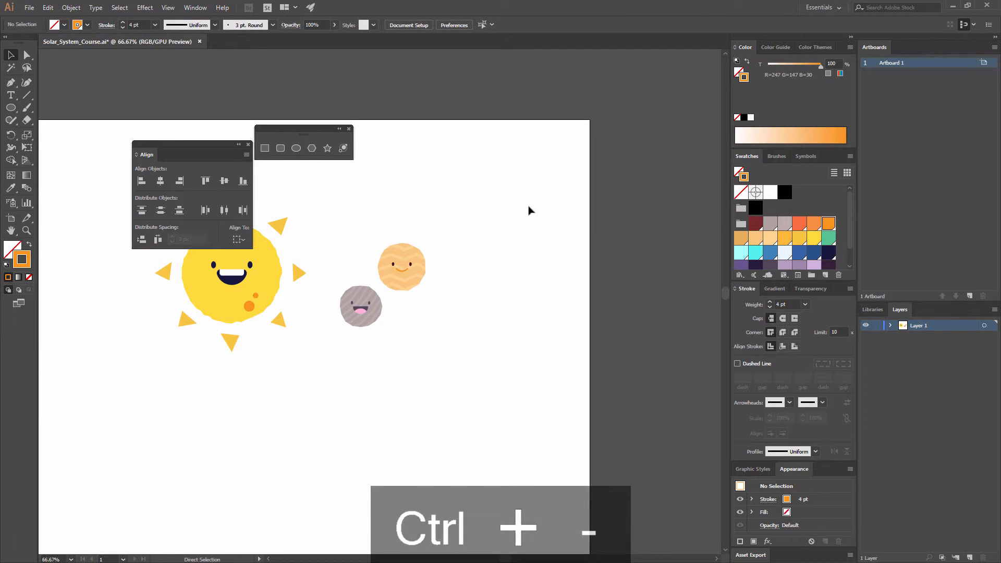
{"action": "key", "text": "ctrl+minus"}
{"action": "key", "text": "ctrl+equal"}
{"action": "key", "text": "ctrl+equal"}
{"action": "key", "text": "ctrl+equal"}
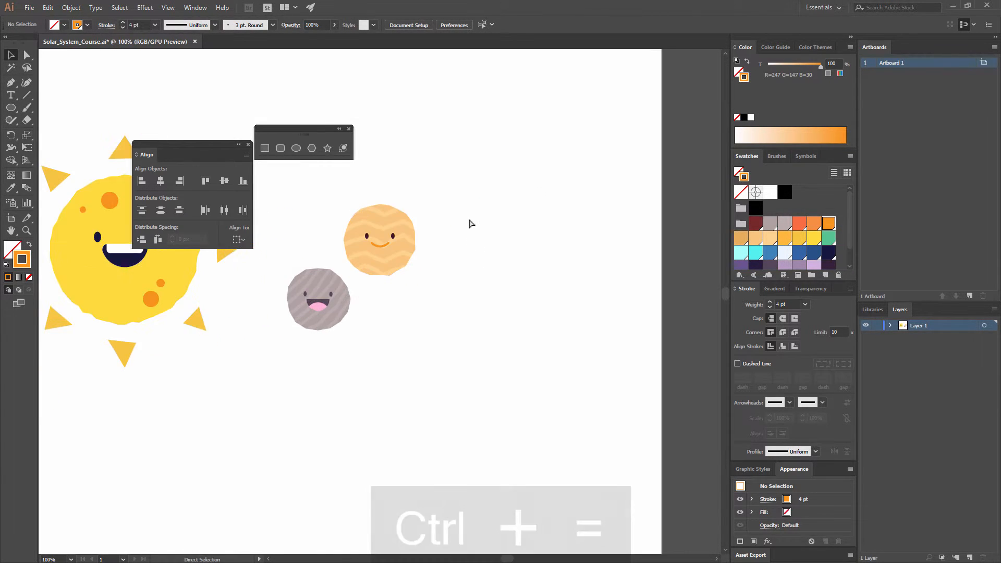
{"action": "left_click_drag", "start_coordinate": [446, 282], "coordinate": [319, 316]}
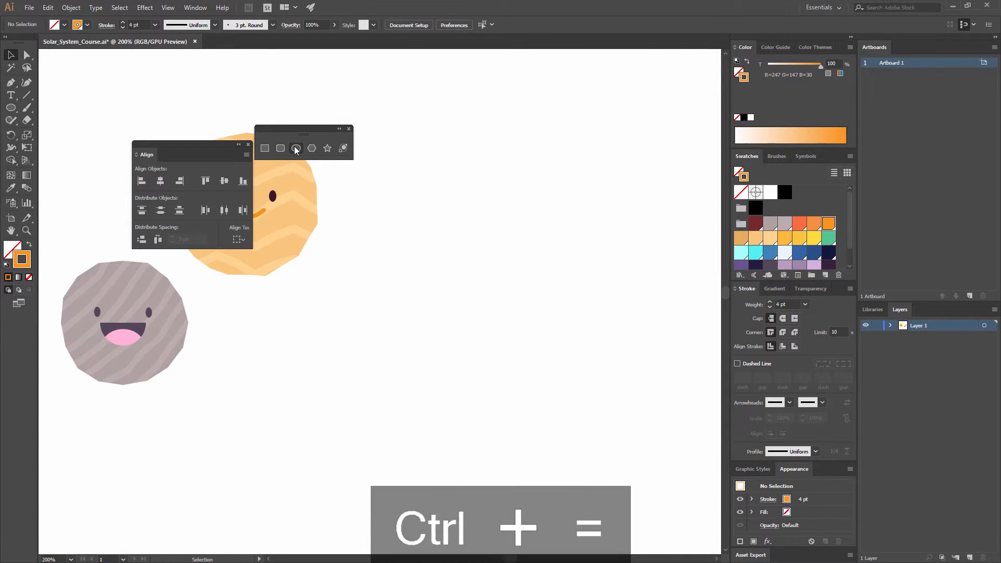
{"action": "left_click", "coordinate": [296, 149]}
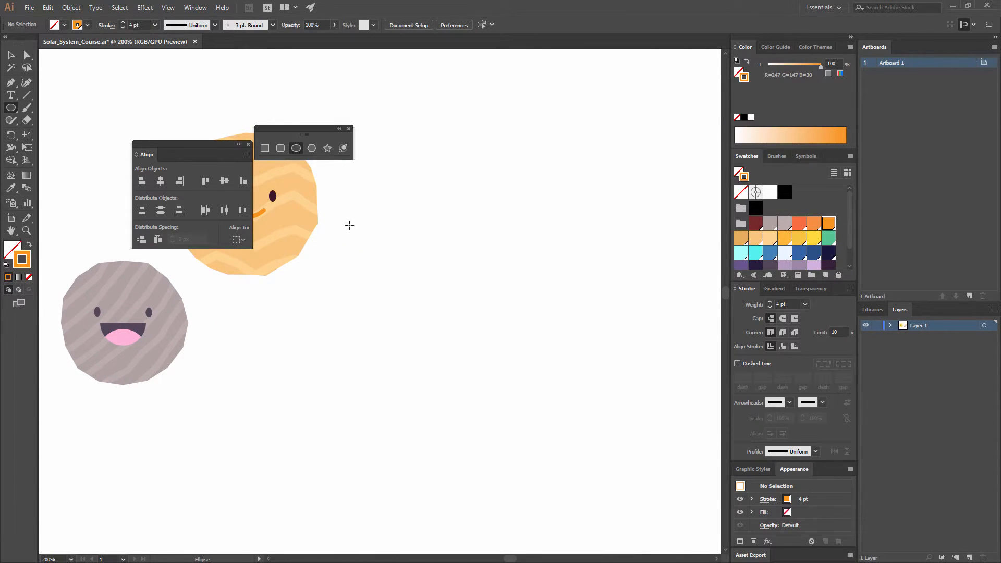
{"action": "left_click_drag", "start_coordinate": [349, 209], "coordinate": [535, 393]}
{"action": "left_click", "coordinate": [30, 244]}
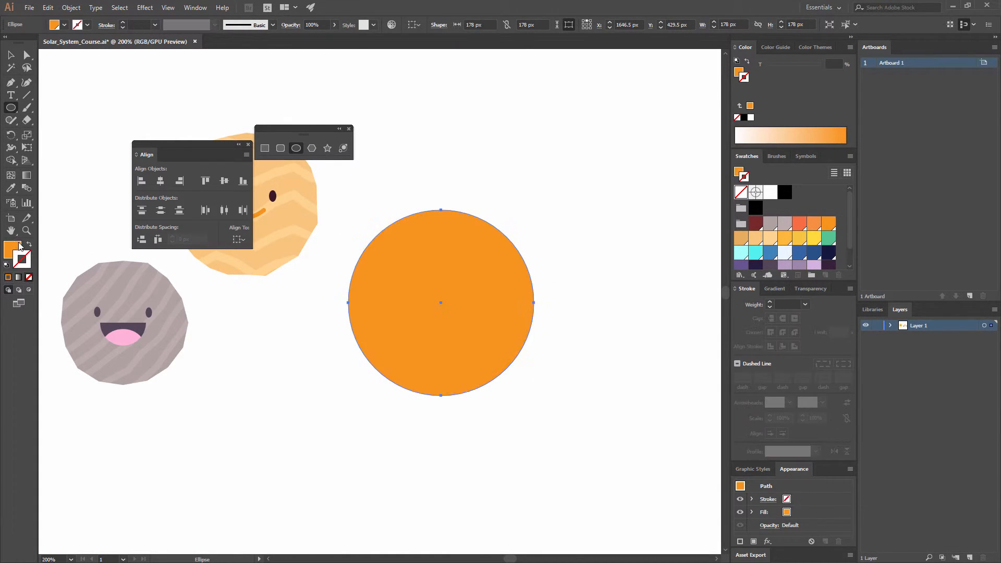
- Fill the new circle with the medium blue swatch (R=65 G=130 B=186) and deselect it
{"action": "scroll", "coordinate": [817, 247], "scroll_direction": "down", "scroll_amount": 2}
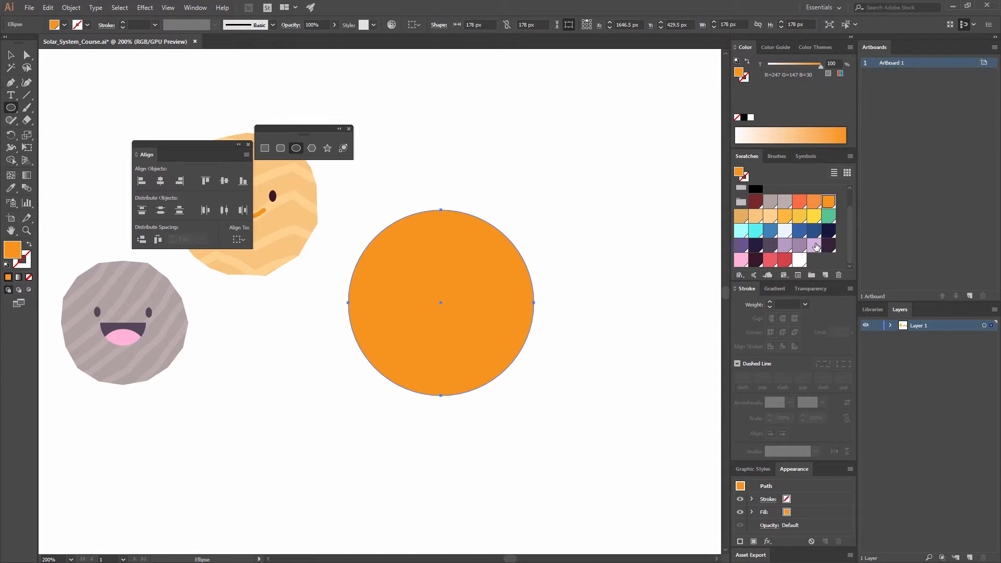
{"action": "left_click", "coordinate": [772, 235]}
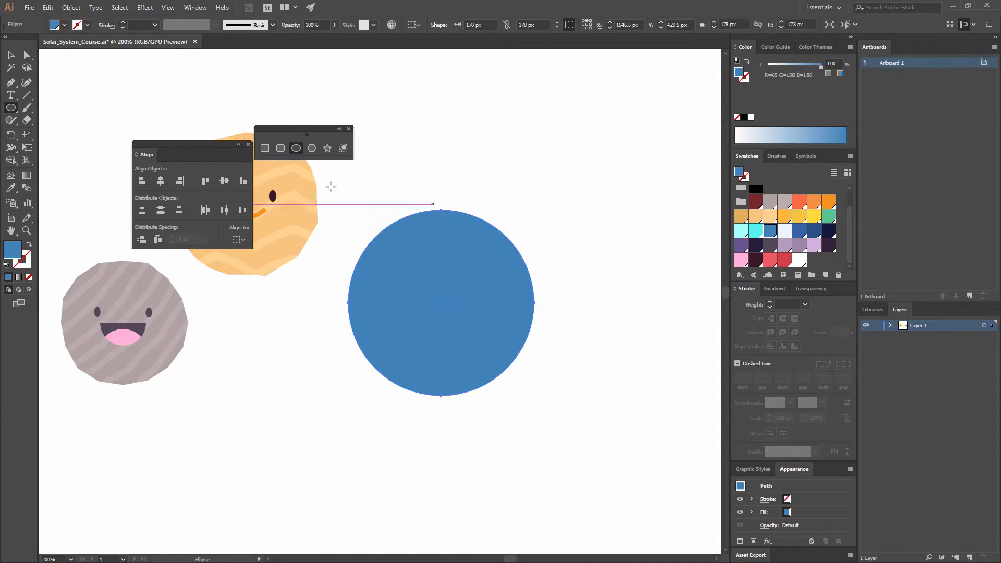
{"action": "key", "text": "v"}
{"action": "left_click", "coordinate": [547, 219]}
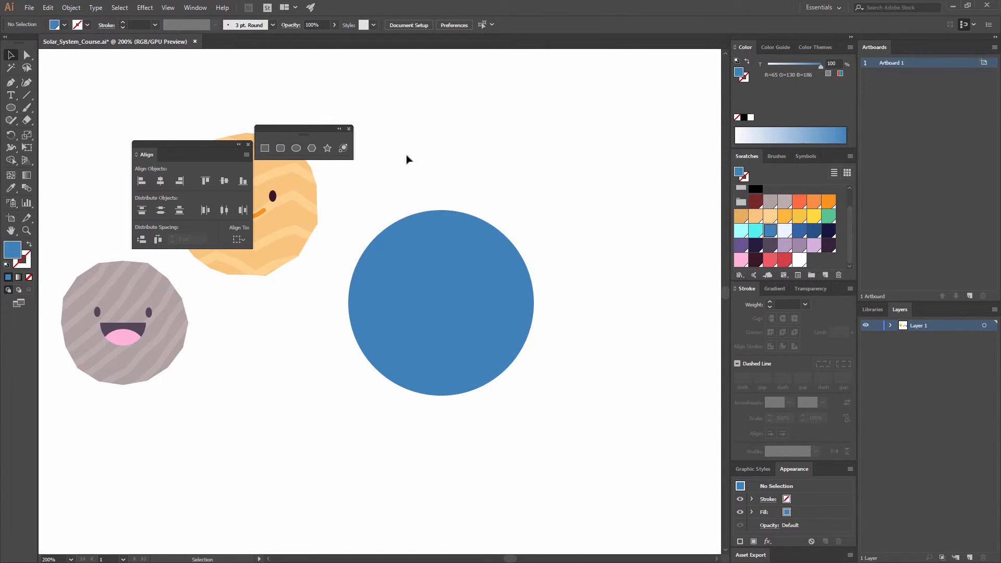
- Draw a large jagged landmass with the Pen tool from the blue circle's upper left to its lower right, filled with green (R=85 G=196 B=147)
{"action": "left_click", "coordinate": [11, 85]}
{"action": "left_click", "coordinate": [831, 218]}
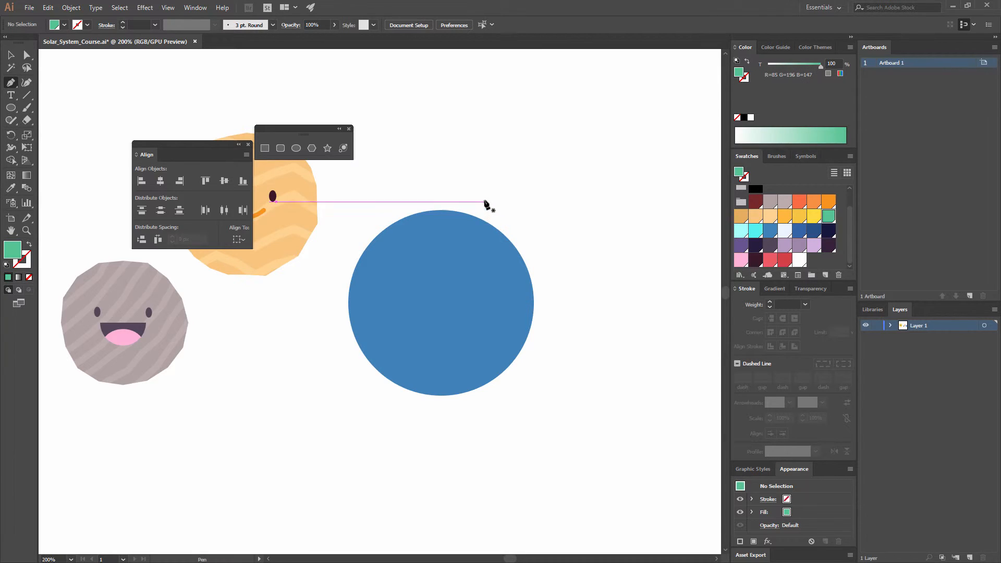
{"action": "key", "text": "ctrl+equal"}
{"action": "key", "text": "ctrl+equal"}
{"action": "left_click_drag", "start_coordinate": [465, 215], "coordinate": [404, 222]}
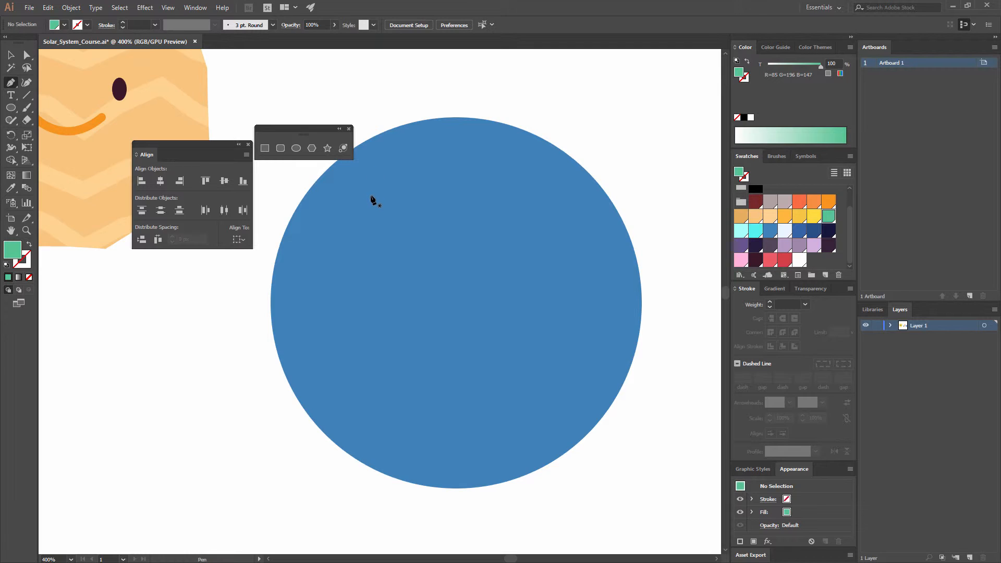
{"action": "left_click", "coordinate": [366, 185]}
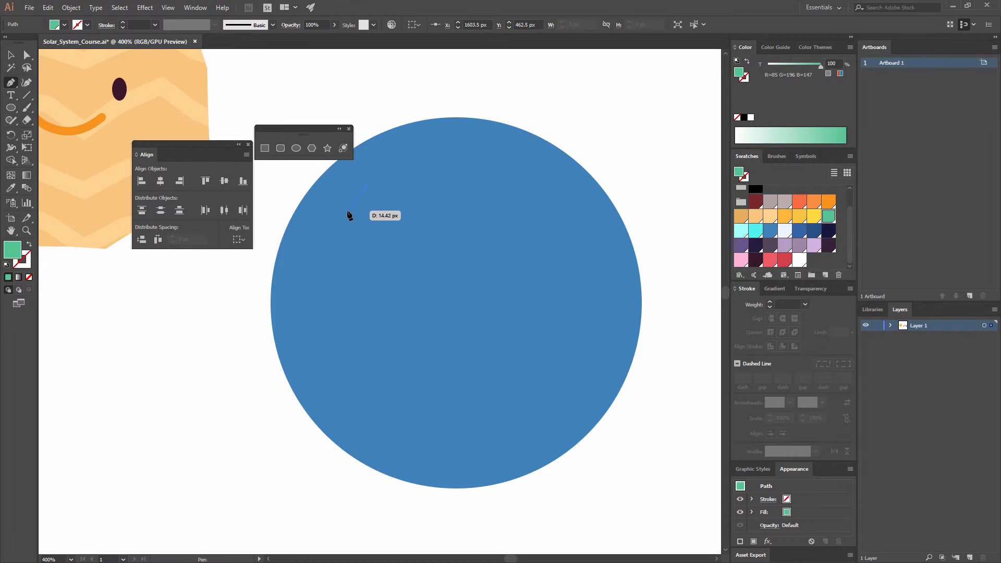
{"action": "left_click", "coordinate": [344, 211]}
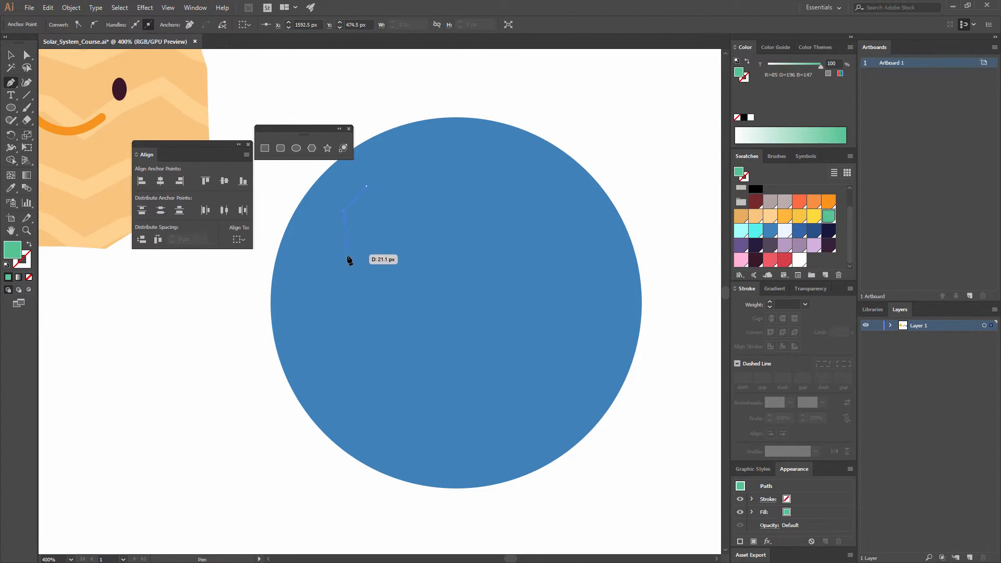
{"action": "left_click", "coordinate": [348, 254]}
{"action": "left_click", "coordinate": [373, 267]}
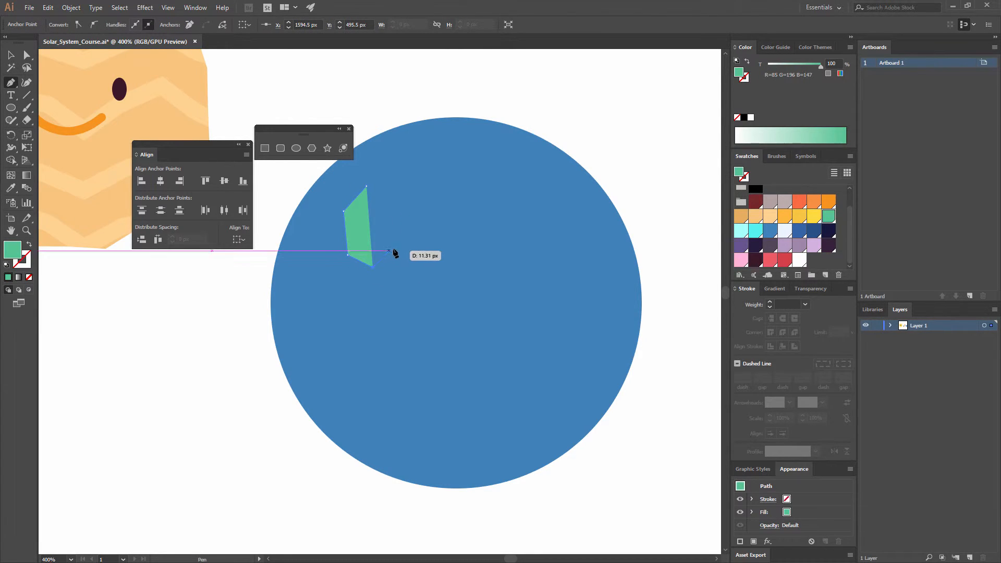
{"action": "left_click", "coordinate": [397, 247]}
{"action": "left_click", "coordinate": [408, 326]}
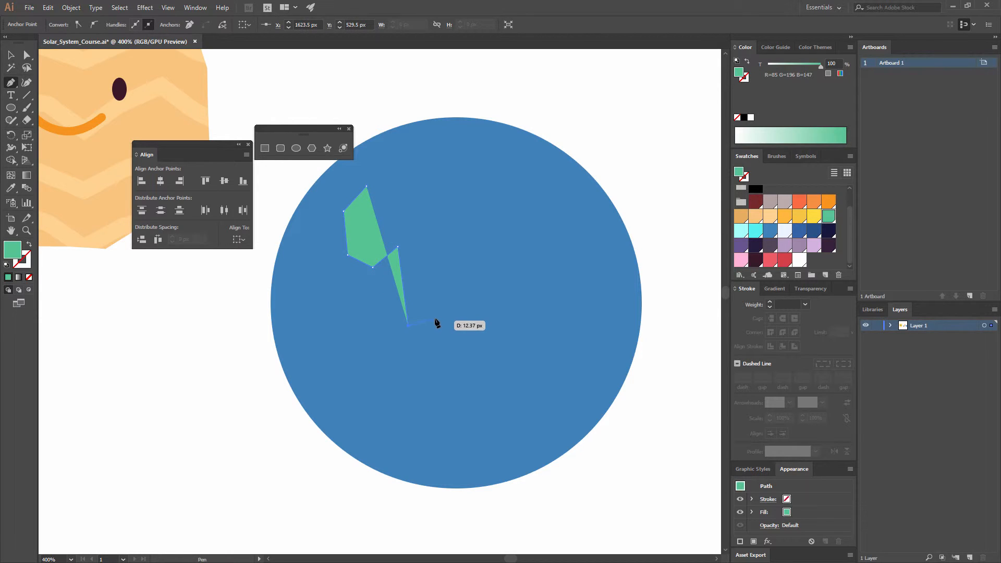
{"action": "left_click", "coordinate": [428, 315]}
{"action": "left_click", "coordinate": [417, 266]}
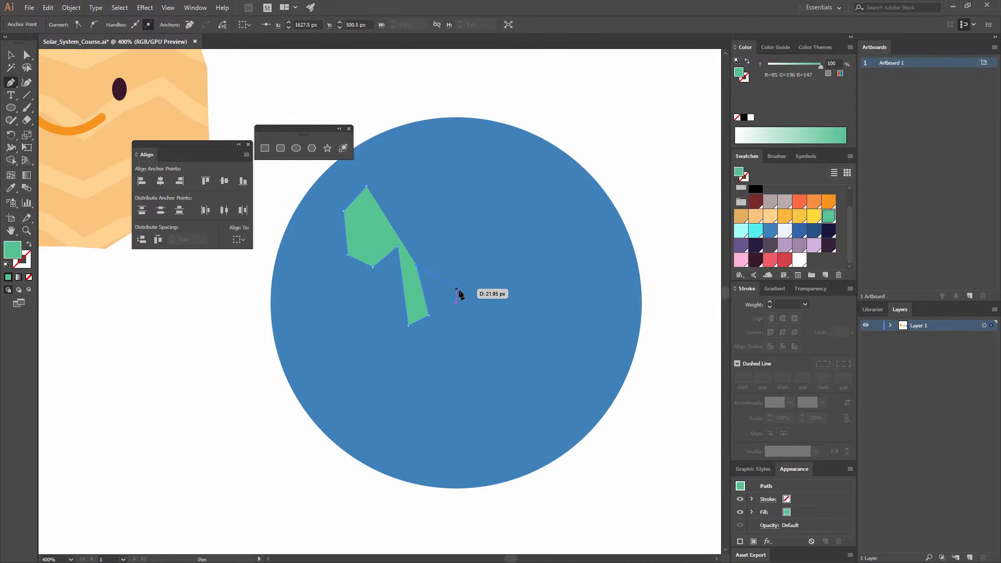
{"action": "left_click", "coordinate": [463, 290]}
{"action": "left_click", "coordinate": [490, 273]}
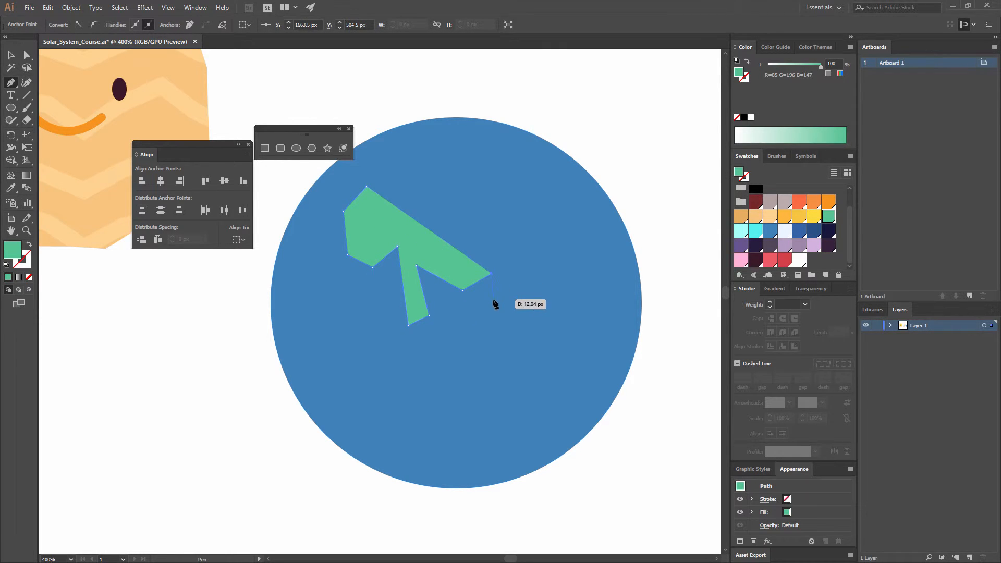
{"action": "left_click", "coordinate": [503, 290]}
{"action": "left_click", "coordinate": [488, 314]}
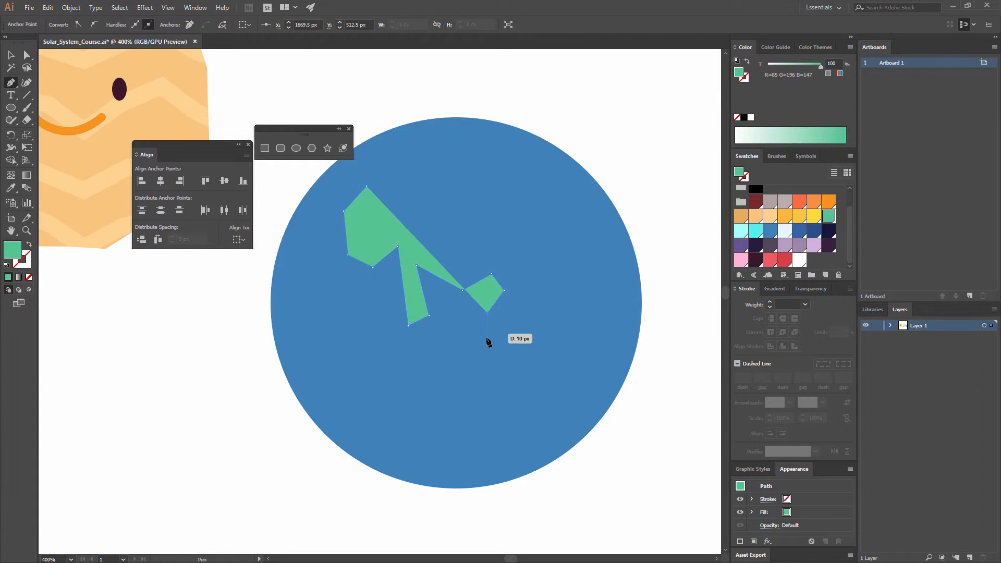
{"action": "left_click", "coordinate": [484, 338]}
{"action": "left_click", "coordinate": [564, 412]}
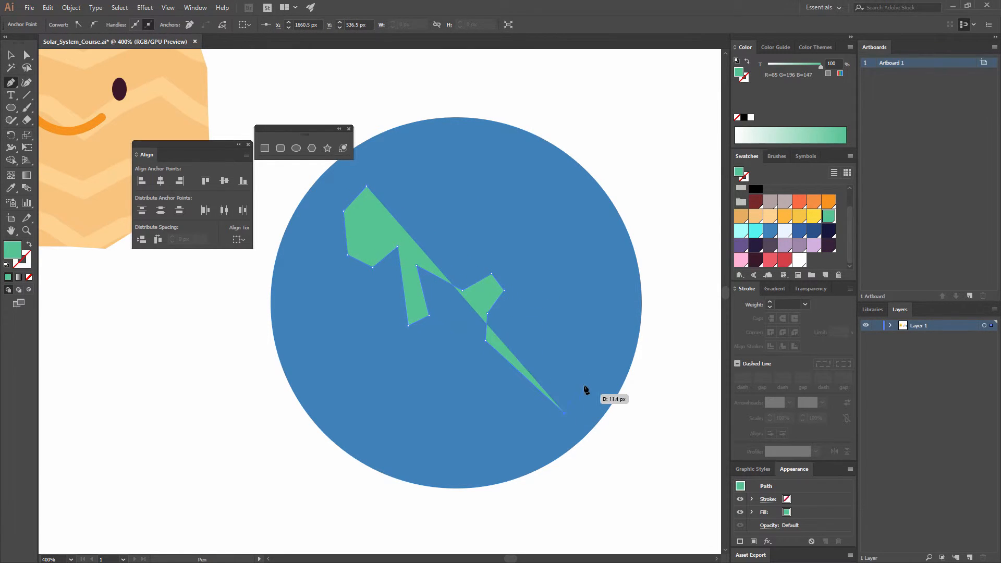
{"action": "left_click", "coordinate": [594, 343]}
{"action": "left_click", "coordinate": [588, 261]}
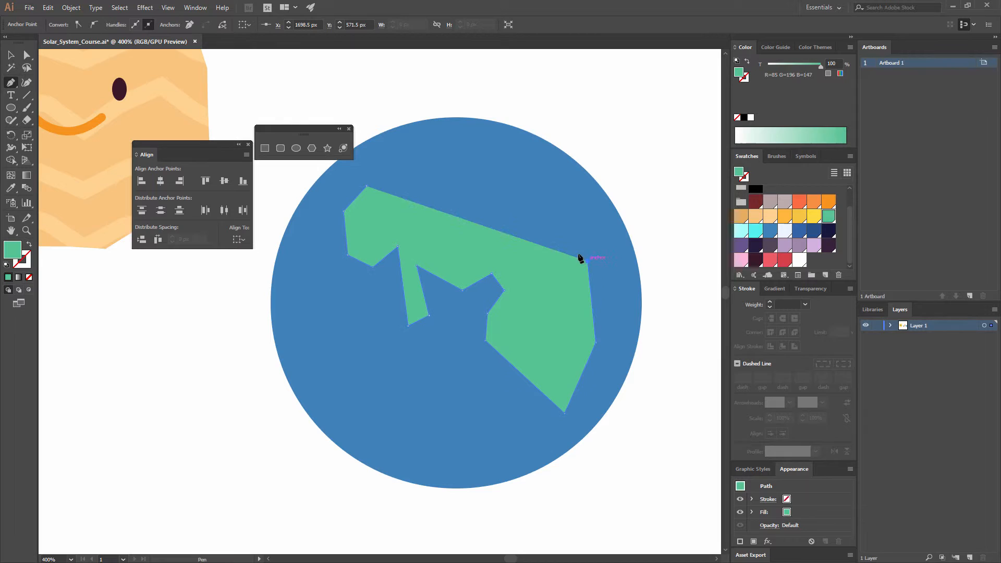
{"action": "left_click", "coordinate": [550, 251]}
{"action": "left_click", "coordinate": [523, 236]}
{"action": "left_click", "coordinate": [521, 206]}
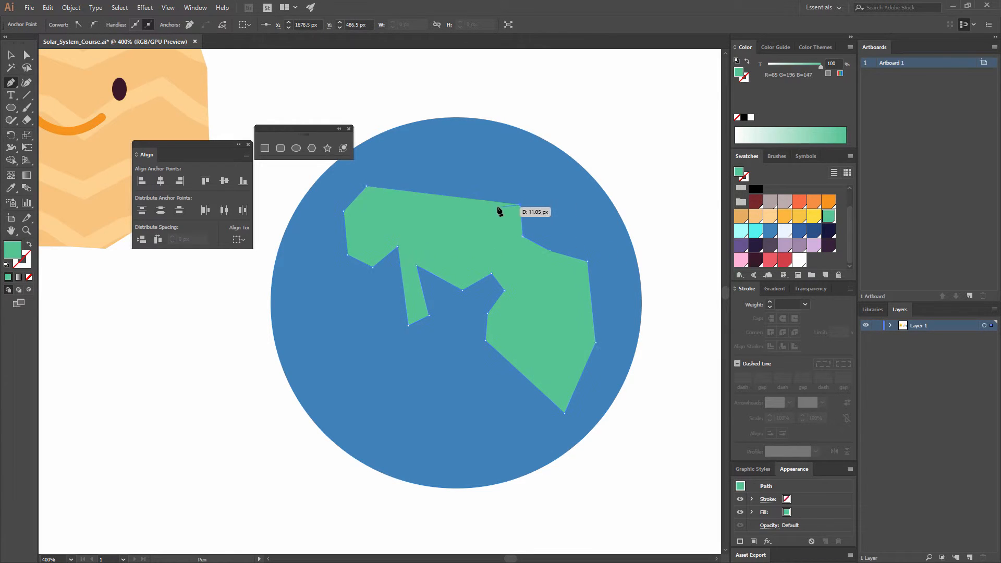
{"action": "left_click", "coordinate": [496, 207]}
{"action": "left_click", "coordinate": [492, 244]}
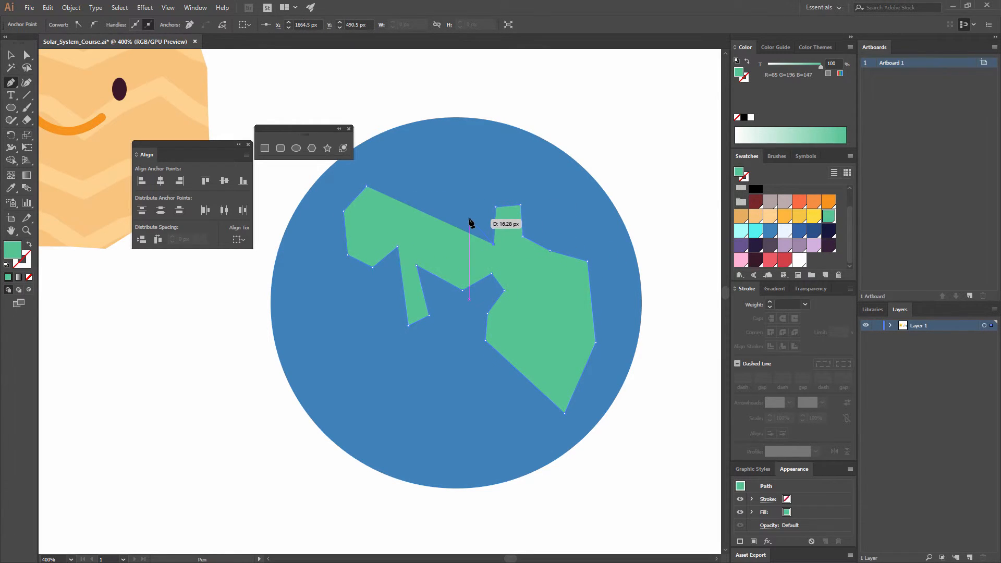
{"action": "left_click", "coordinate": [471, 219]}
{"action": "left_click", "coordinate": [483, 194]}
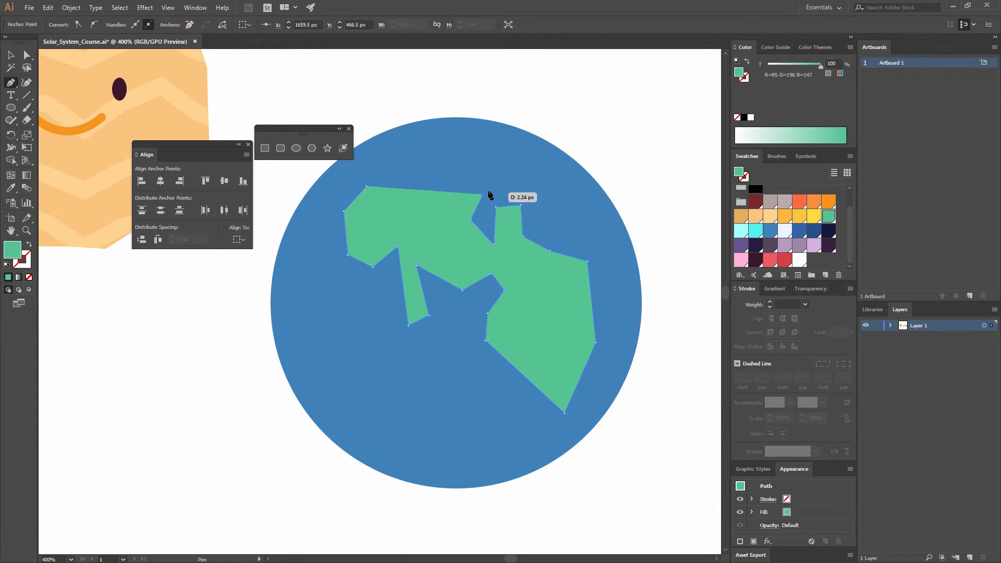
{"action": "left_click", "coordinate": [491, 164]}
{"action": "left_click", "coordinate": [470, 132]}
{"action": "left_click", "coordinate": [425, 132]}
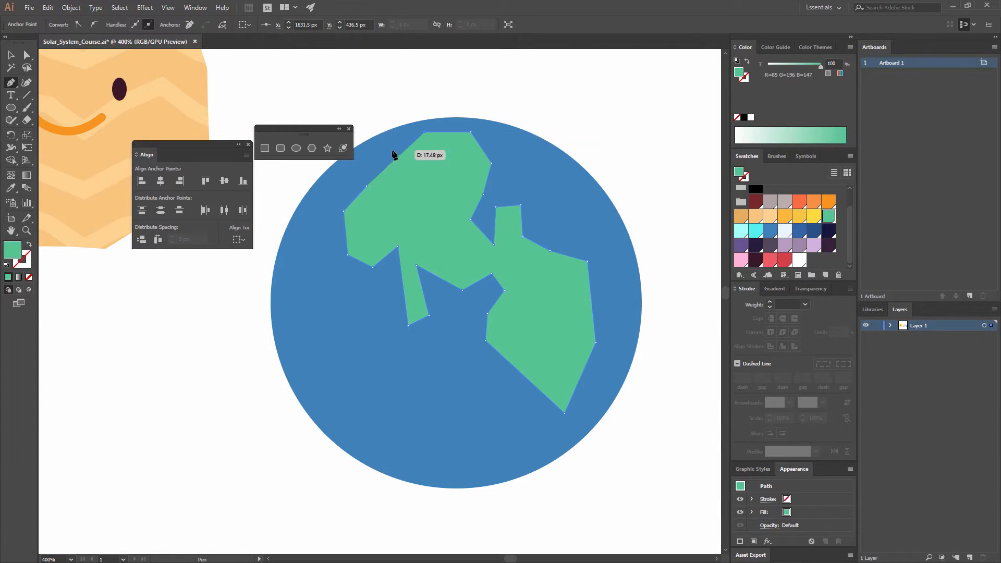
{"action": "left_click", "coordinate": [388, 152]}
{"action": "left_click", "coordinate": [367, 185]}
- Draw a small angular green landmass at the blue circle's bottom, extending slightly past its lower edge
{"action": "left_click", "coordinate": [389, 488]}
{"action": "left_click", "coordinate": [389, 428]}
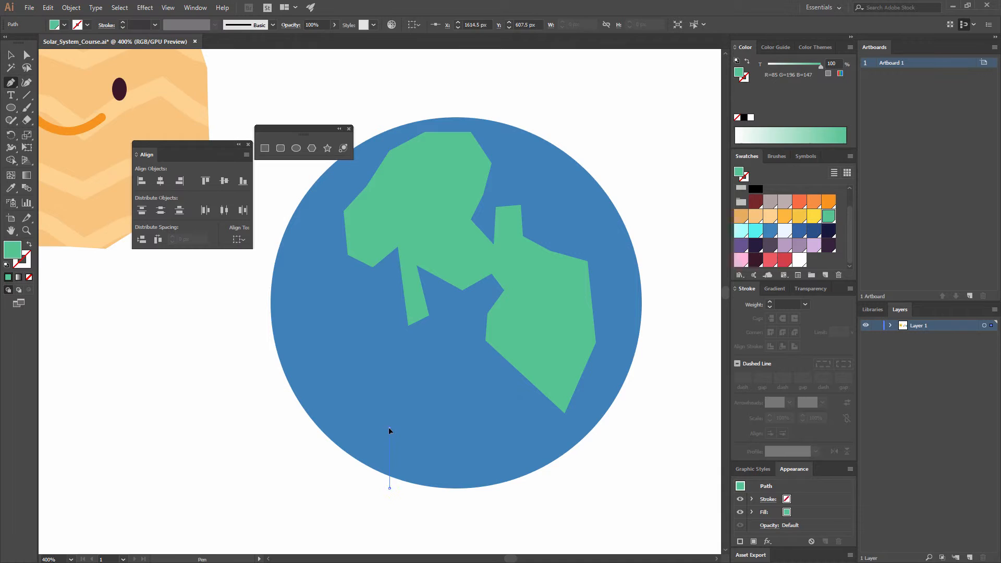
{"action": "left_click", "coordinate": [446, 428]}
{"action": "left_click", "coordinate": [468, 448]}
{"action": "left_click", "coordinate": [461, 463]}
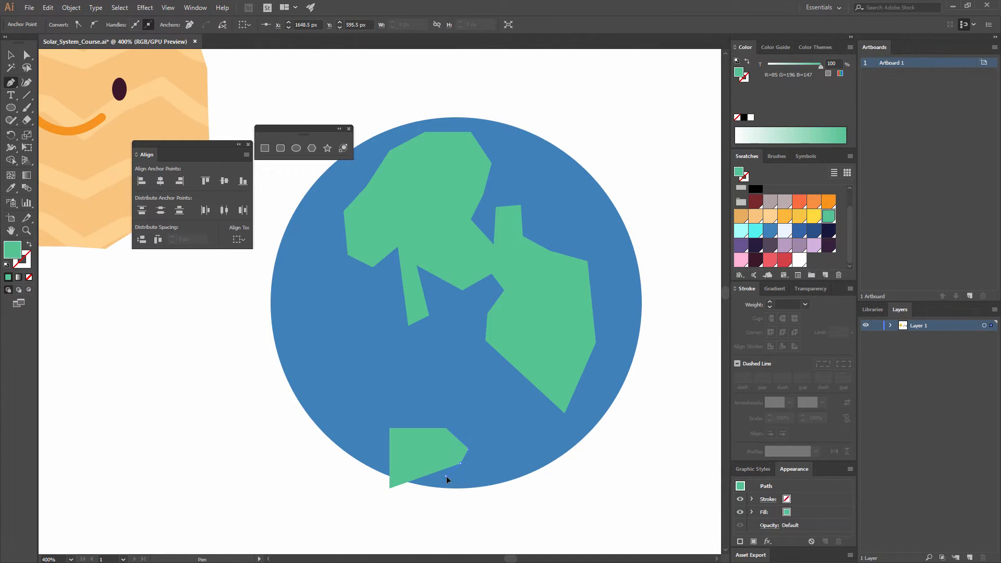
{"action": "left_click", "coordinate": [445, 475]}
{"action": "left_click", "coordinate": [448, 496]}
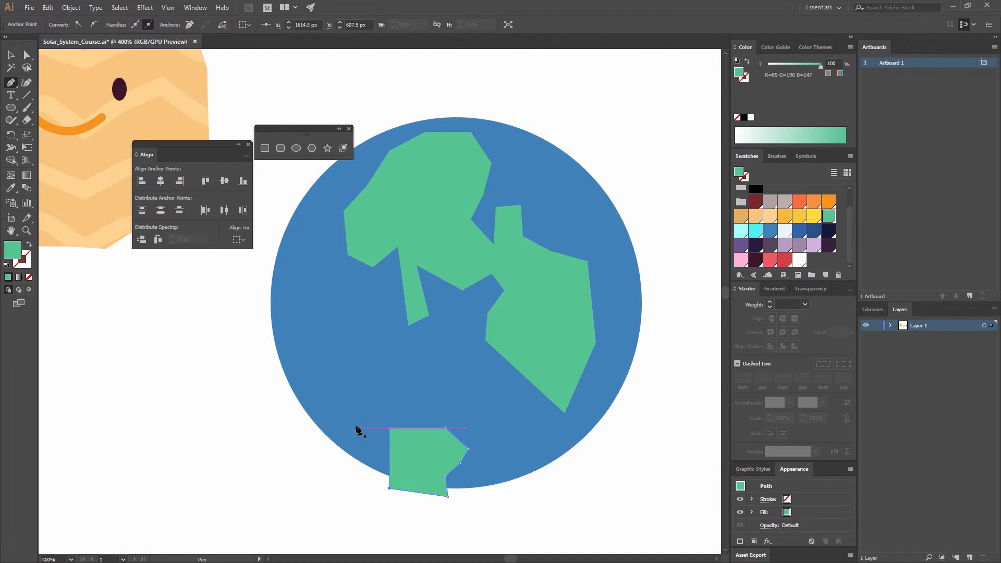
{"action": "left_click", "coordinate": [327, 448]}
{"action": "left_click", "coordinate": [335, 363]}
{"action": "left_click", "coordinate": [327, 346]}
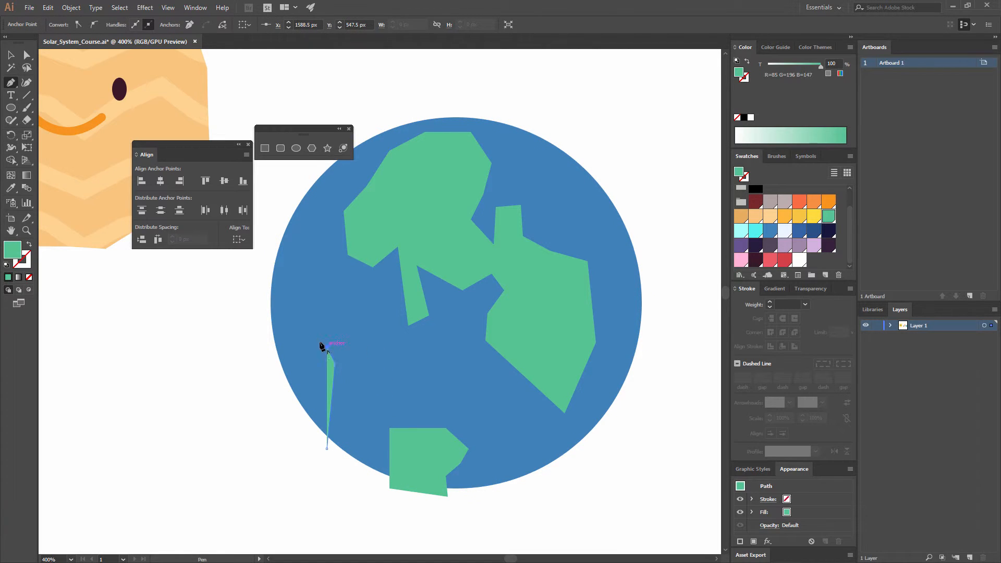
{"action": "left_click", "coordinate": [311, 336]}
{"action": "left_click", "coordinate": [310, 364]}
{"action": "left_click", "coordinate": [311, 387]}
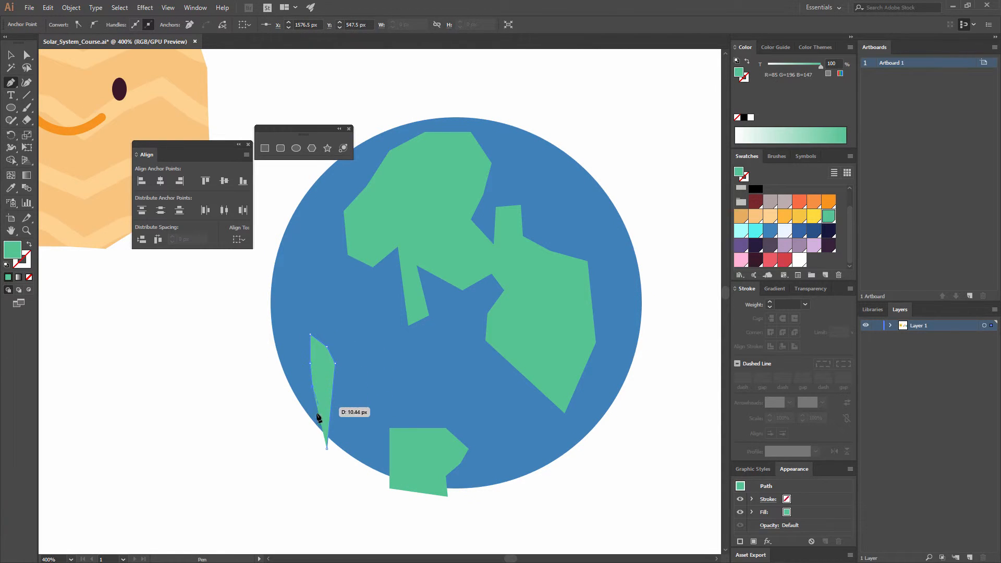
{"action": "left_click", "coordinate": [311, 427]}
{"action": "left_click", "coordinate": [327, 449]}
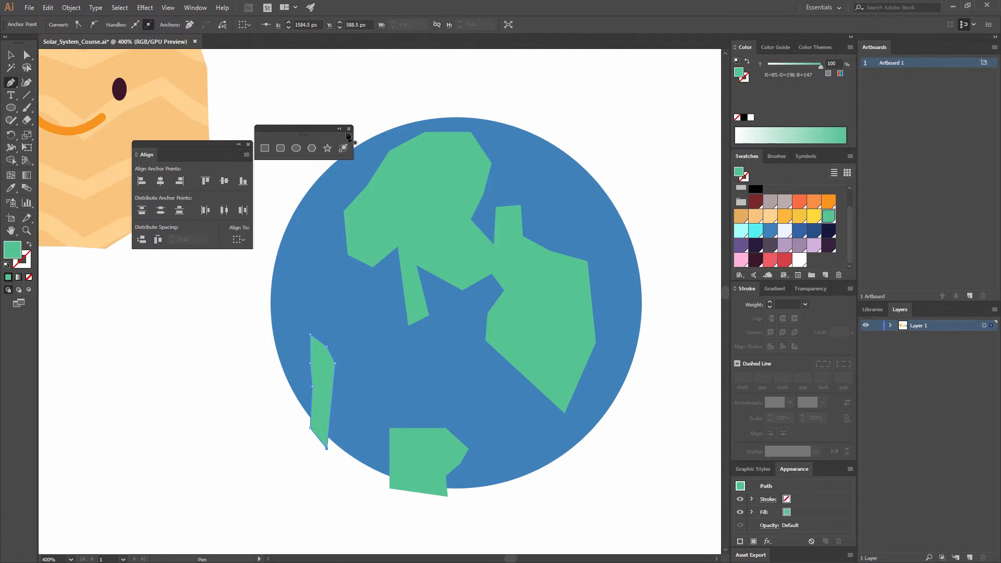
{"action": "key", "text": "ctrl+z"}
{"action": "key", "text": "ctrl+z"}
{"action": "key", "text": "ctrl+z"}
{"action": "key", "text": "ctrl+z"}
{"action": "key", "text": "ctrl+z"}
{"action": "key", "text": "ctrl+z"}
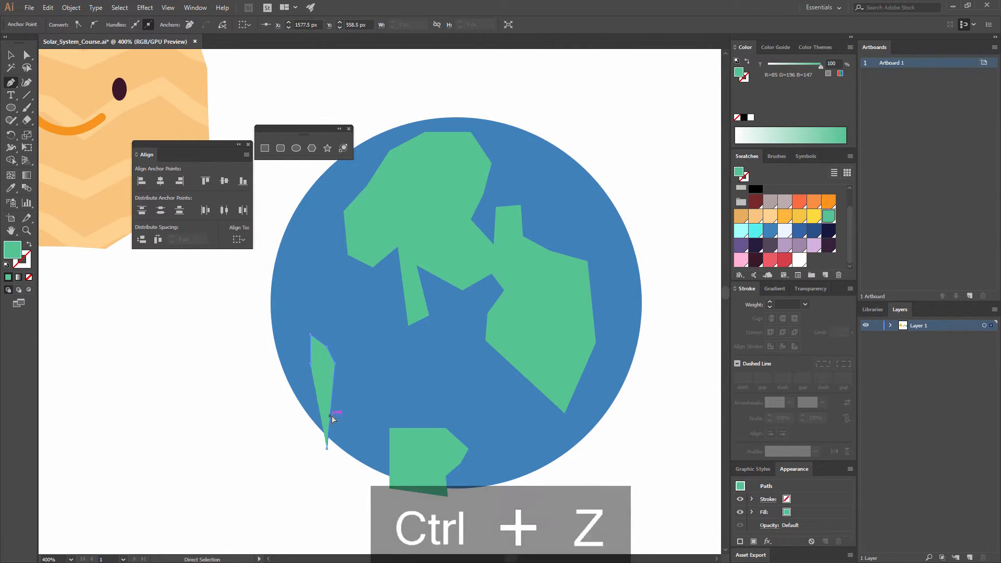
{"action": "key", "text": "ctrl+z"}
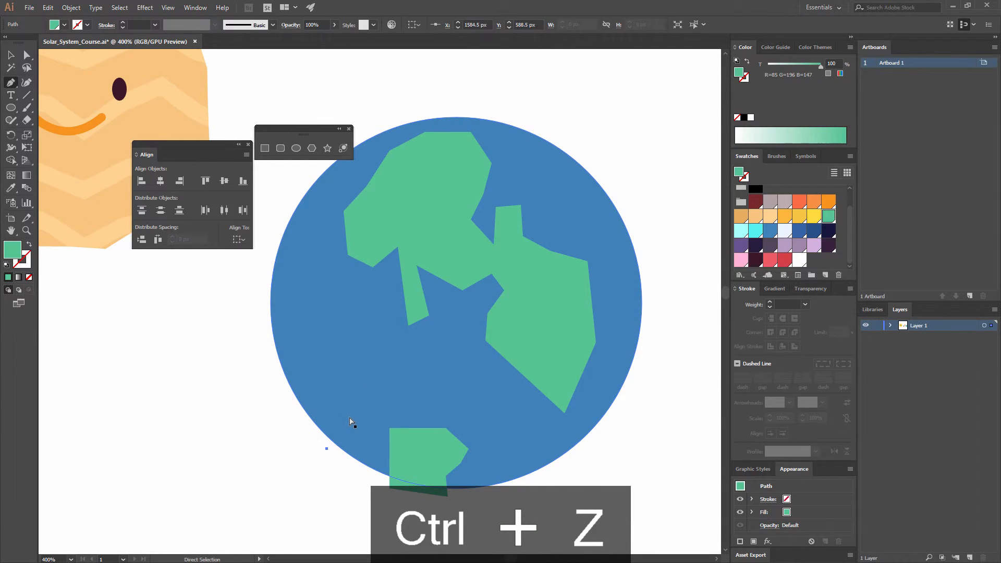
{"action": "key", "text": "ctrl+z"}
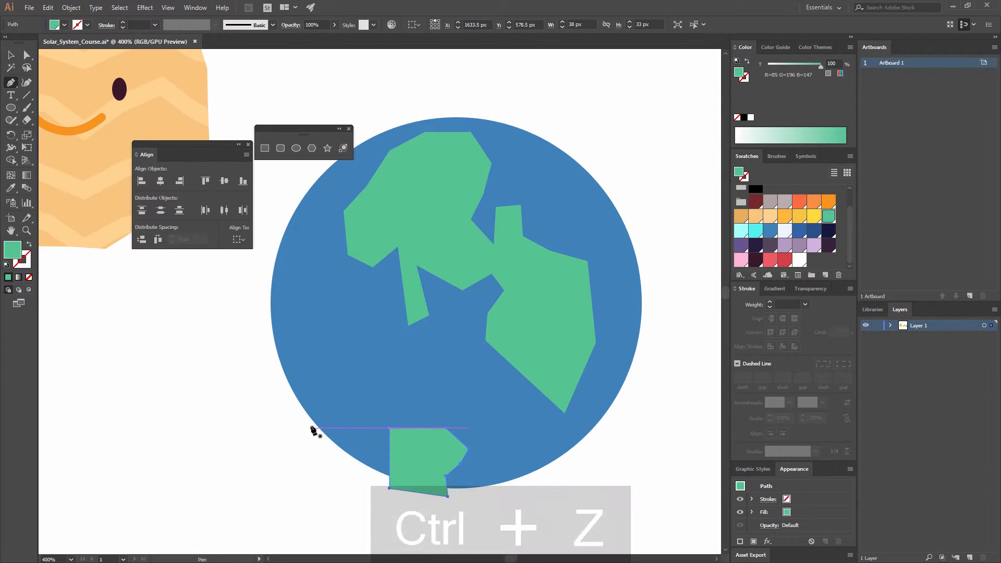
- Draw a narrow, tall green landmass along the blue circle's lower-left edge, with its lower end reaching past the outline
{"action": "left_click", "coordinate": [325, 395]}
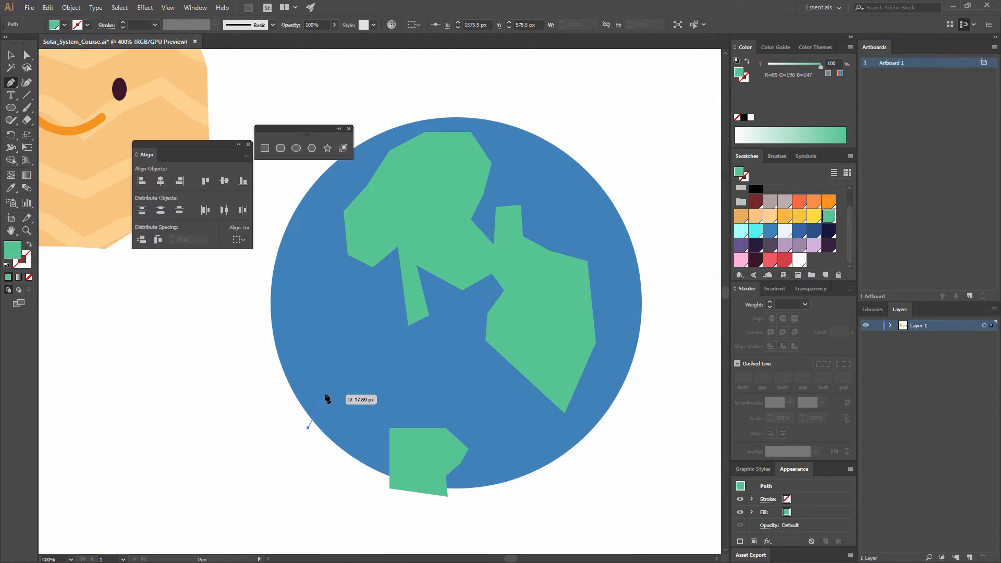
{"action": "left_click", "coordinate": [325, 360]}
{"action": "left_click", "coordinate": [318, 303]}
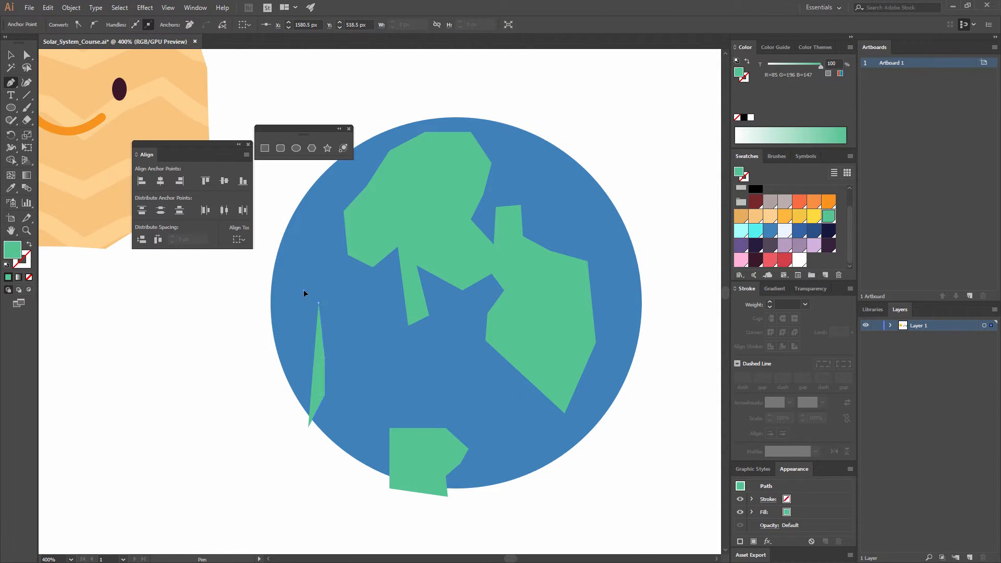
{"action": "left_click", "coordinate": [304, 291]}
{"action": "left_click", "coordinate": [292, 307]}
{"action": "left_click", "coordinate": [304, 336]}
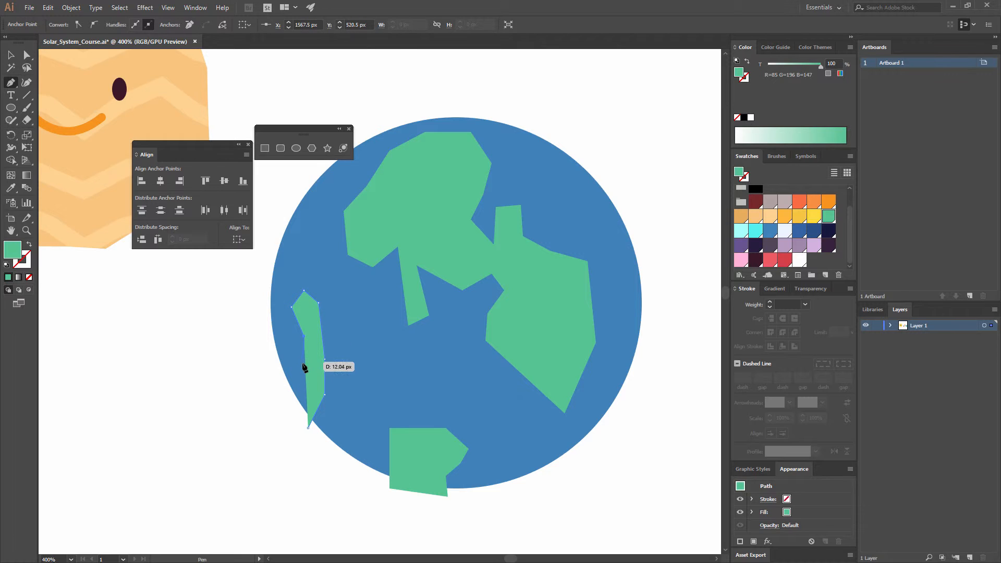
{"action": "left_click", "coordinate": [303, 363]}
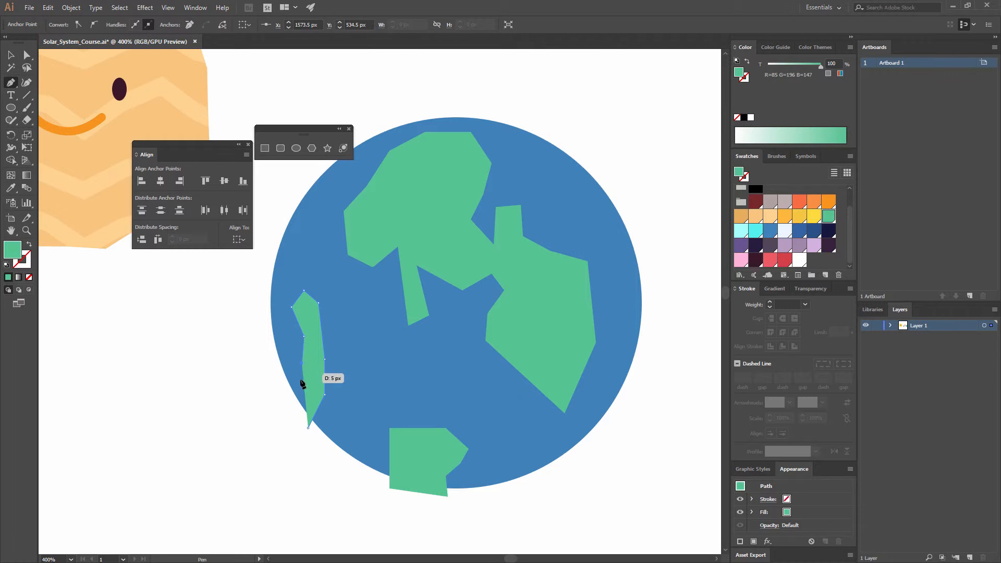
{"action": "left_click", "coordinate": [297, 412]}
{"action": "left_click", "coordinate": [308, 426]}
- Draw a jagged green landmass over the blue circle's upper-right edge, extending well outside the outline, and leave the Pen tool
{"action": "left_click", "coordinate": [565, 142]}
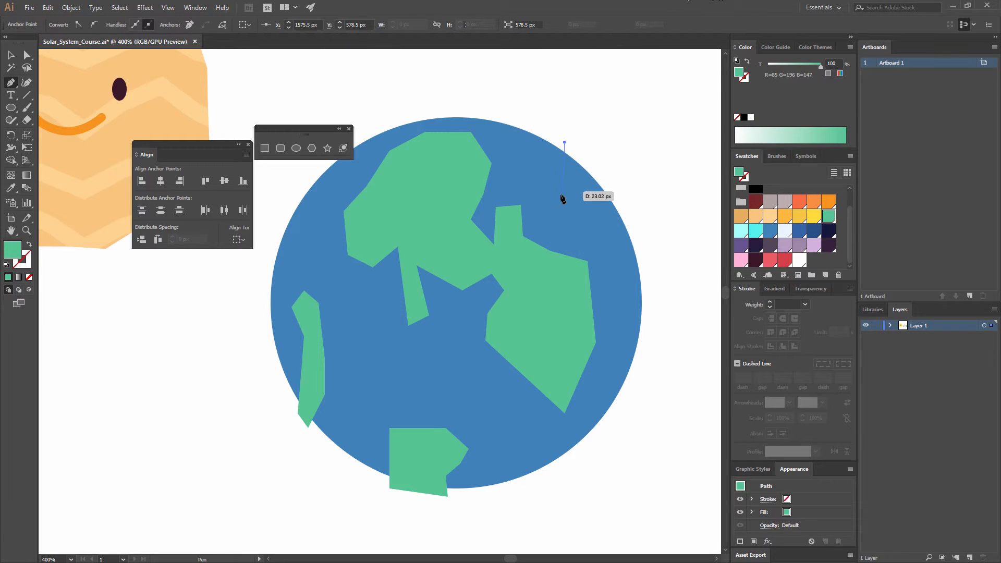
{"action": "left_click", "coordinate": [560, 195]}
{"action": "left_click", "coordinate": [577, 205]}
{"action": "left_click", "coordinate": [596, 213]}
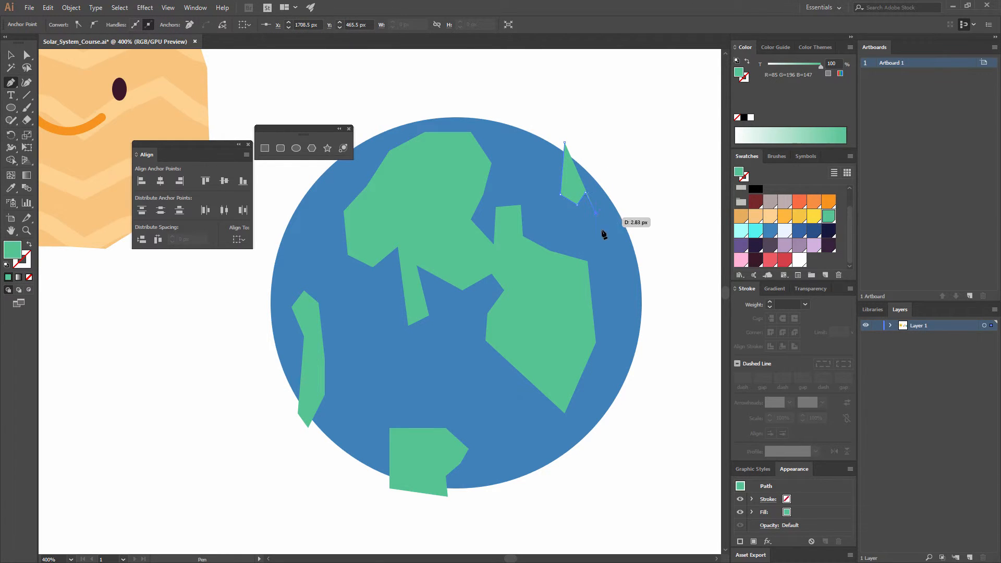
{"action": "left_click", "coordinate": [595, 237]}
{"action": "left_click", "coordinate": [652, 353]}
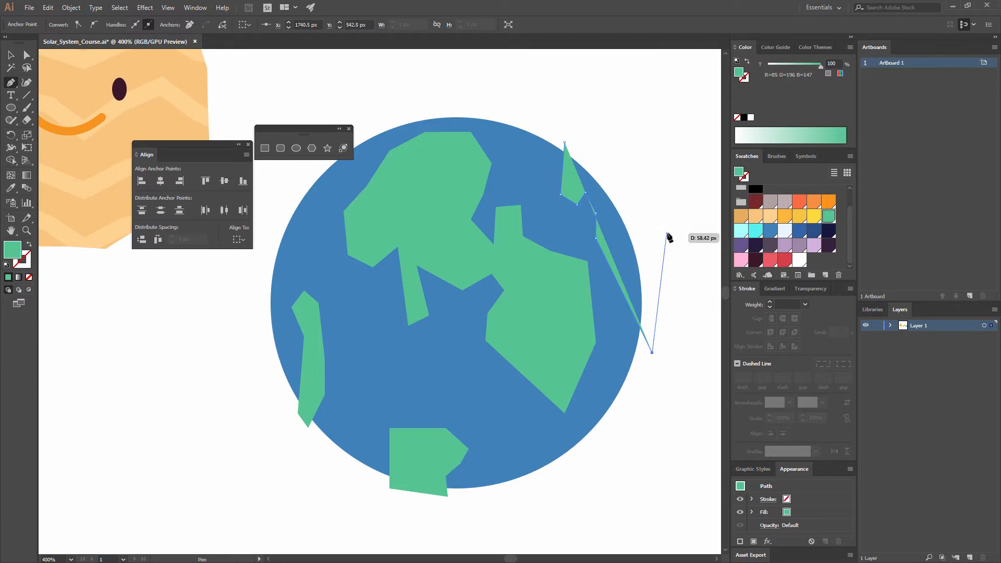
{"action": "left_click", "coordinate": [667, 232]}
{"action": "left_click", "coordinate": [574, 137]}
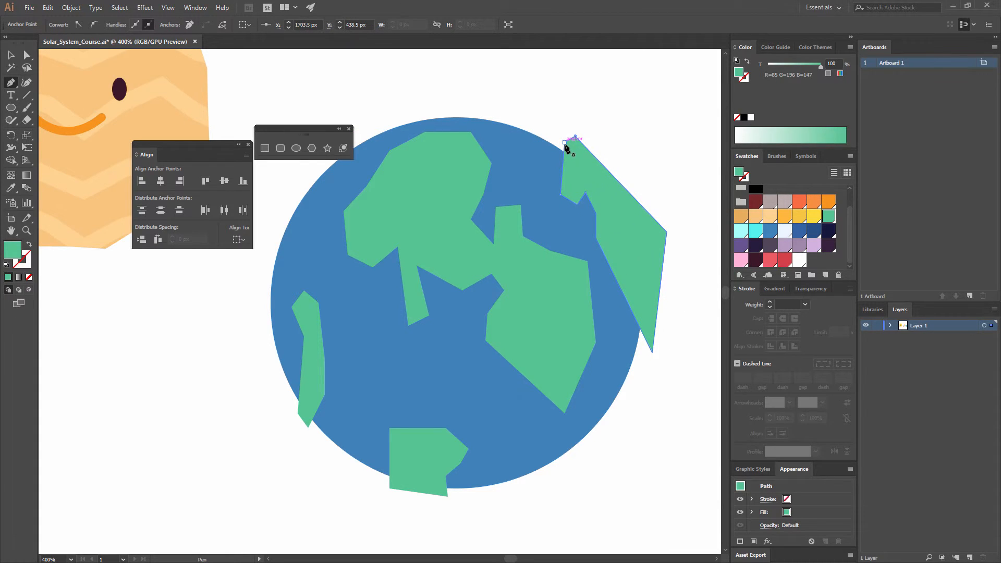
{"action": "left_click", "coordinate": [565, 143]}
{"action": "key", "text": "v"}
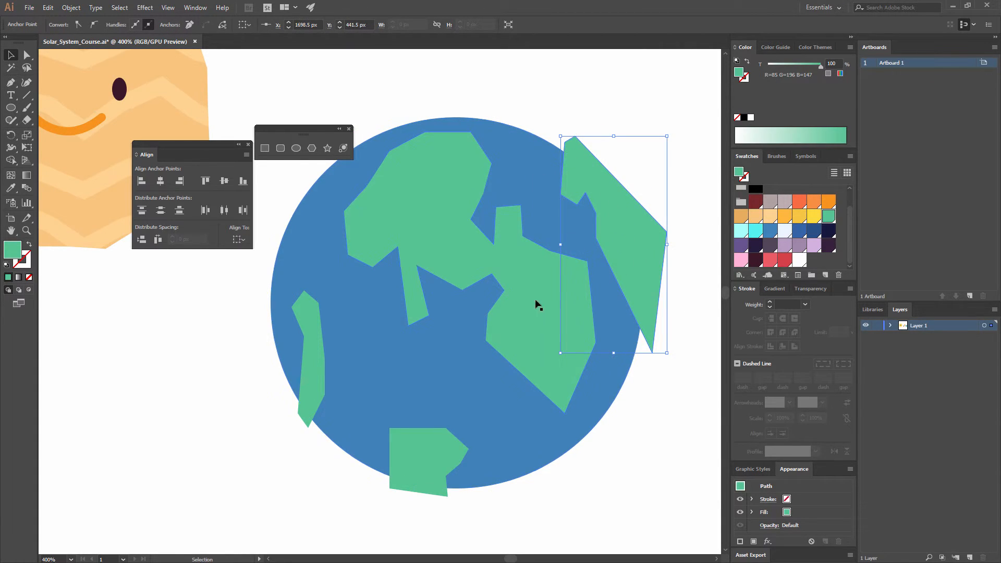
- Shift the large central landmass slightly down and left, and rotate the small bottom landmass along the circle's lower-left edge
{"action": "left_click_drag", "start_coordinate": [537, 311], "coordinate": [522, 326]}
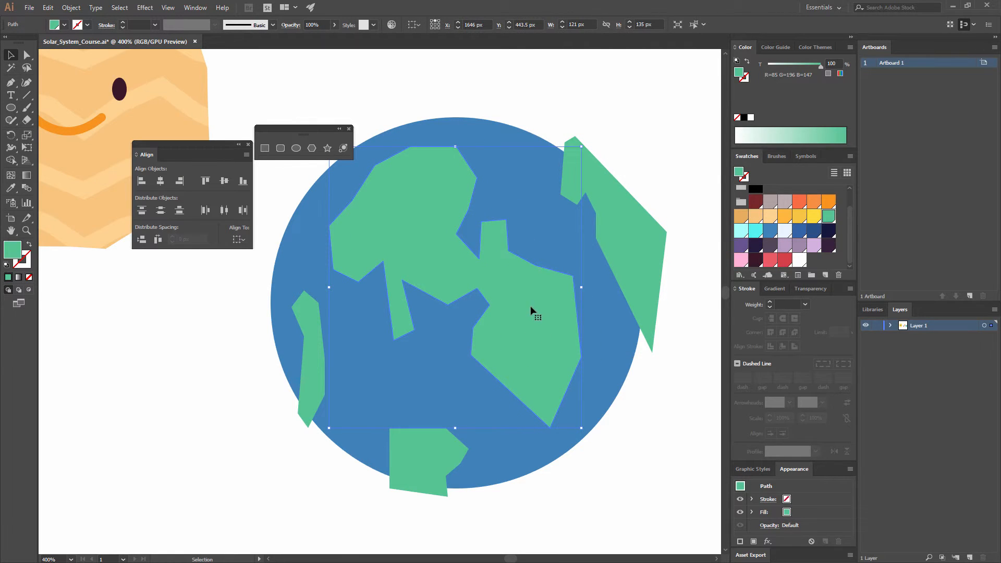
{"action": "left_click_drag", "start_coordinate": [464, 265], "coordinate": [459, 270]}
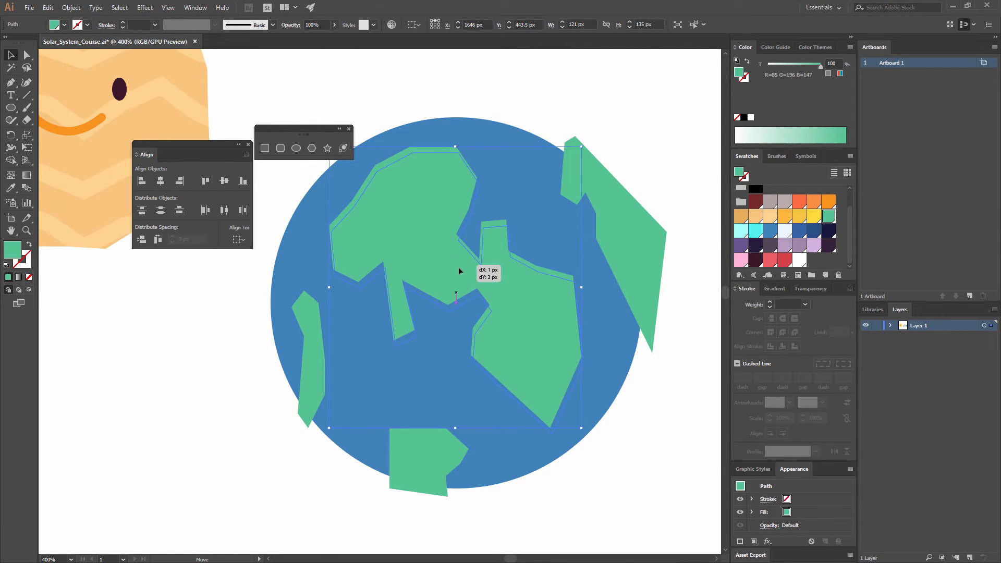
{"action": "left_click", "coordinate": [496, 108]}
{"action": "left_click_drag", "start_coordinate": [452, 440], "coordinate": [443, 398]}
{"action": "left_click", "coordinate": [548, 477]}
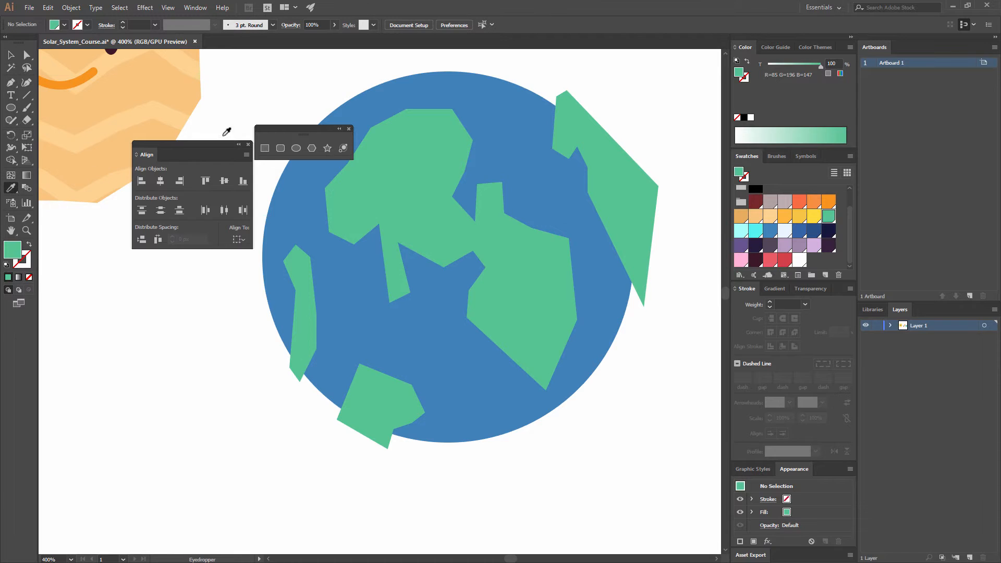
- Draw a jagged white (R=255 G=255 B=255) ice cap with the Pen tool over the blue circle's lower-right edge
{"action": "key", "text": "v"}
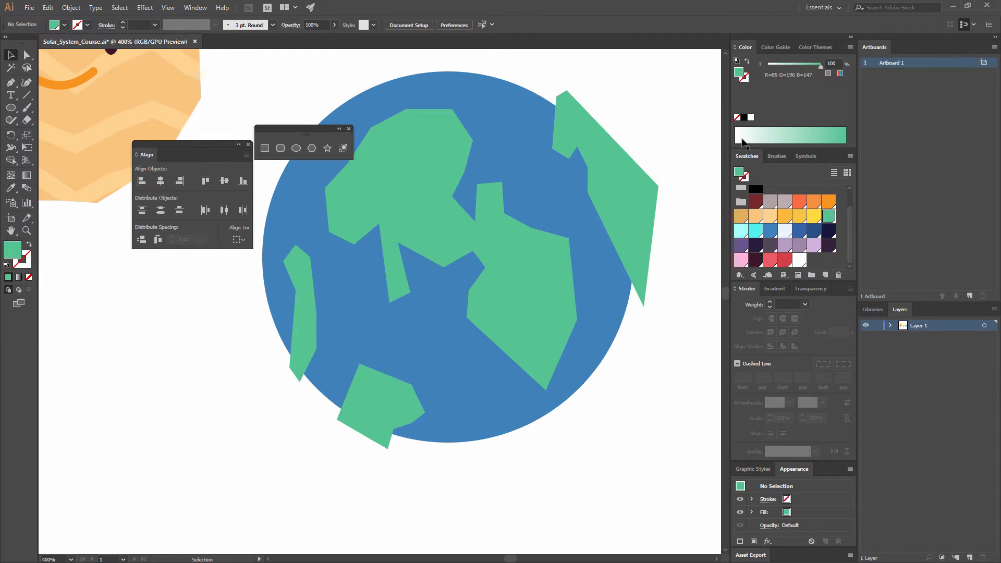
{"action": "left_click", "coordinate": [799, 264]}
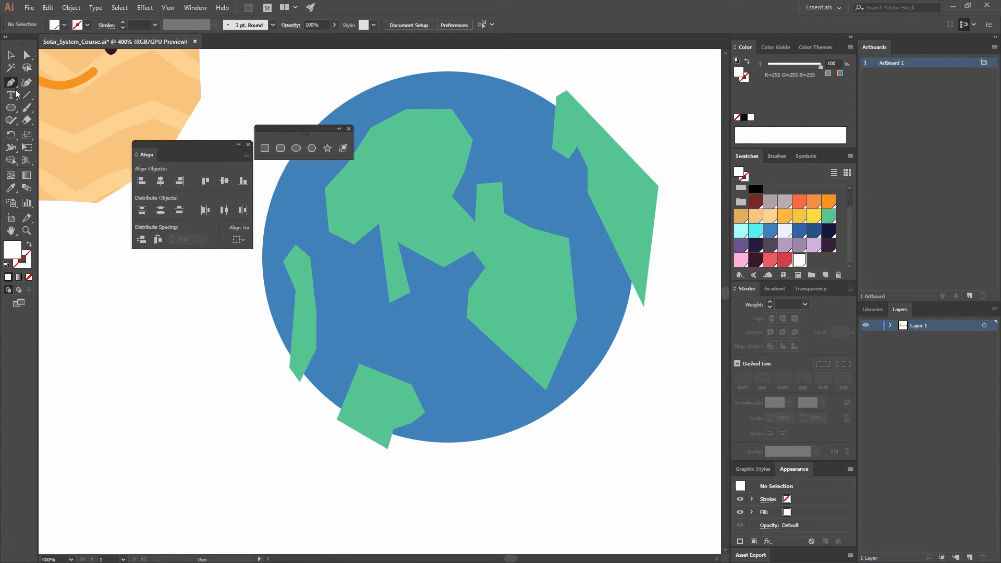
{"action": "left_click", "coordinate": [433, 444]}
{"action": "left_click", "coordinate": [504, 412]}
{"action": "left_click", "coordinate": [528, 414]}
{"action": "left_click", "coordinate": [552, 402]}
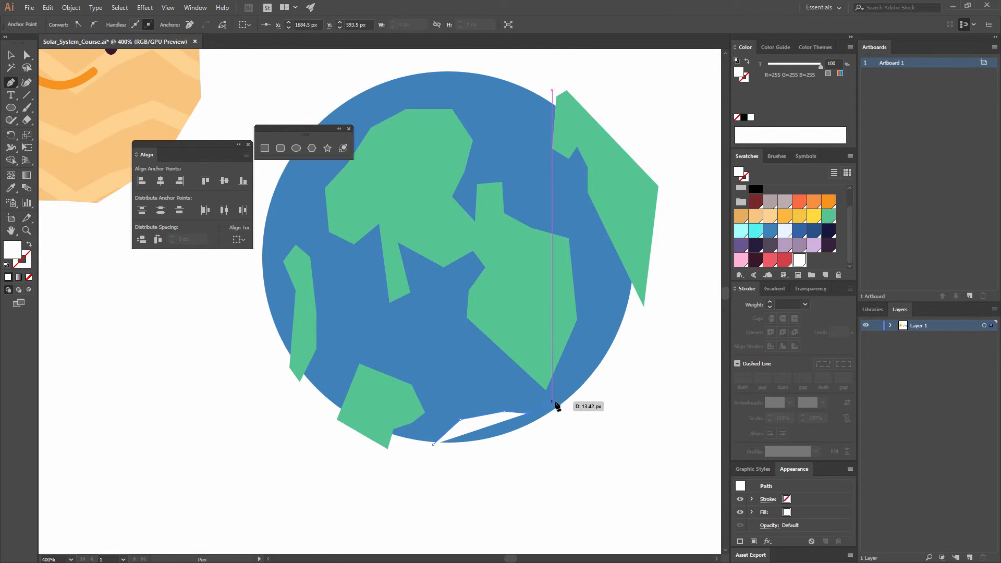
{"action": "left_click", "coordinate": [582, 416]}
{"action": "left_click_drag", "start_coordinate": [537, 445], "coordinate": [540, 443]}
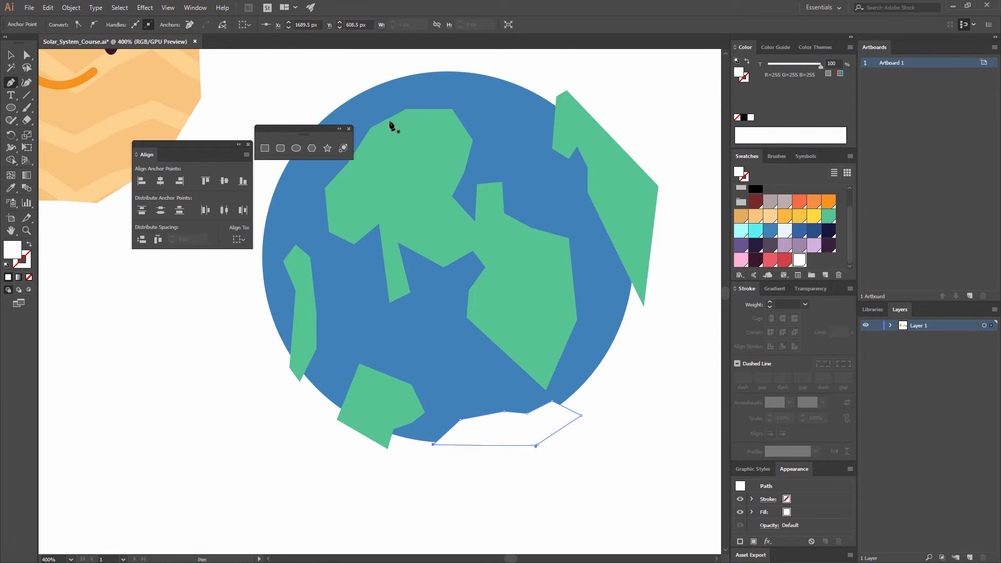
- Draw a second jagged white ice cap over the blue circle's upper edge, extending past its outline, and leave the Pen tool
{"action": "left_click", "coordinate": [337, 101]}
{"action": "left_click", "coordinate": [373, 110]}
{"action": "left_click", "coordinate": [412, 98]}
{"action": "left_click", "coordinate": [415, 86]}
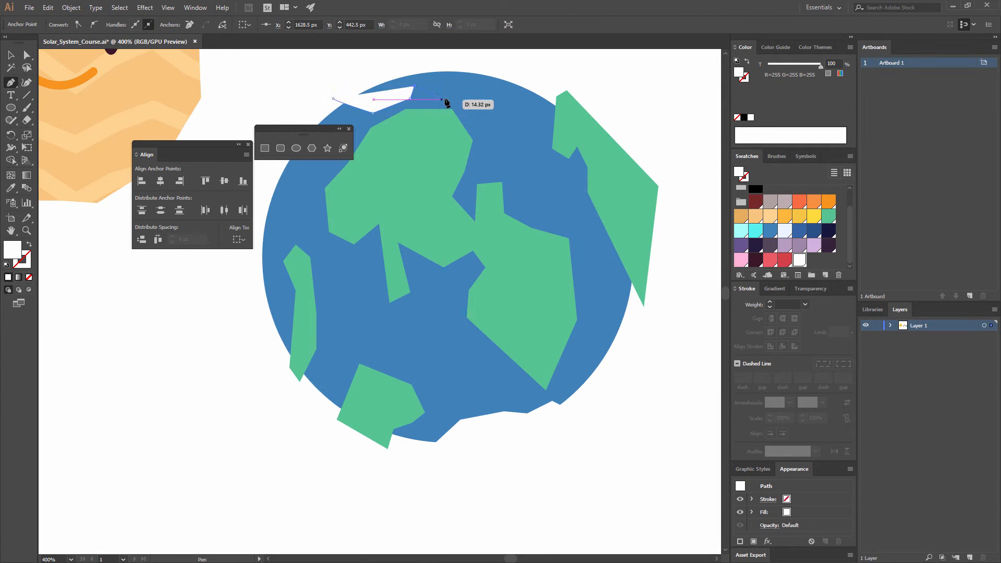
{"action": "left_click", "coordinate": [446, 98]}
{"action": "left_click", "coordinate": [473, 92]}
{"action": "left_click", "coordinate": [491, 72]}
{"action": "left_click", "coordinate": [391, 62]}
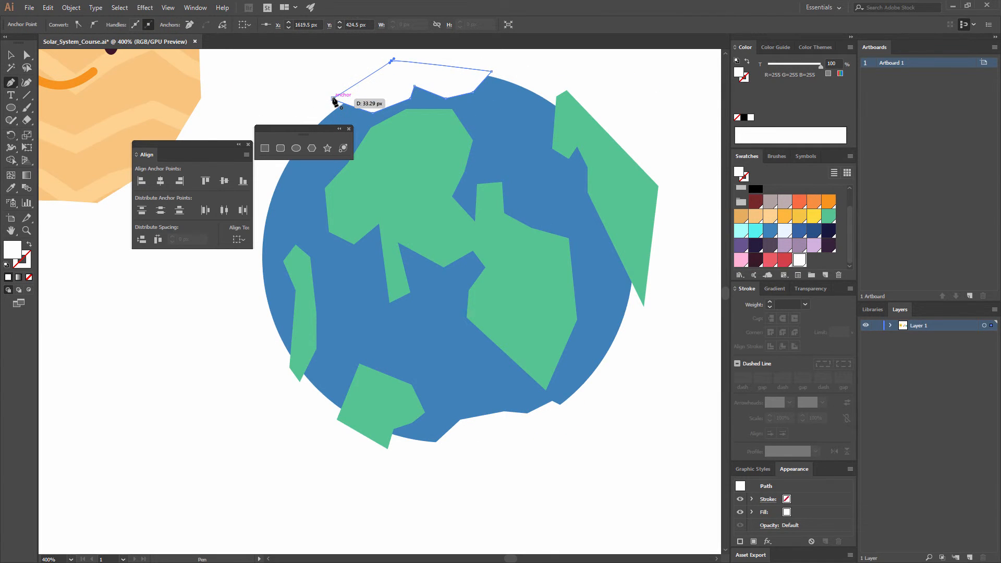
{"action": "left_click", "coordinate": [334, 99]}
{"action": "key", "text": "v"}
{"action": "left_click", "coordinate": [541, 85]}
- Select all landmasses and ice caps without the blue circle and cut them
{"action": "left_click_drag", "start_coordinate": [528, 99], "coordinate": [565, 95]}
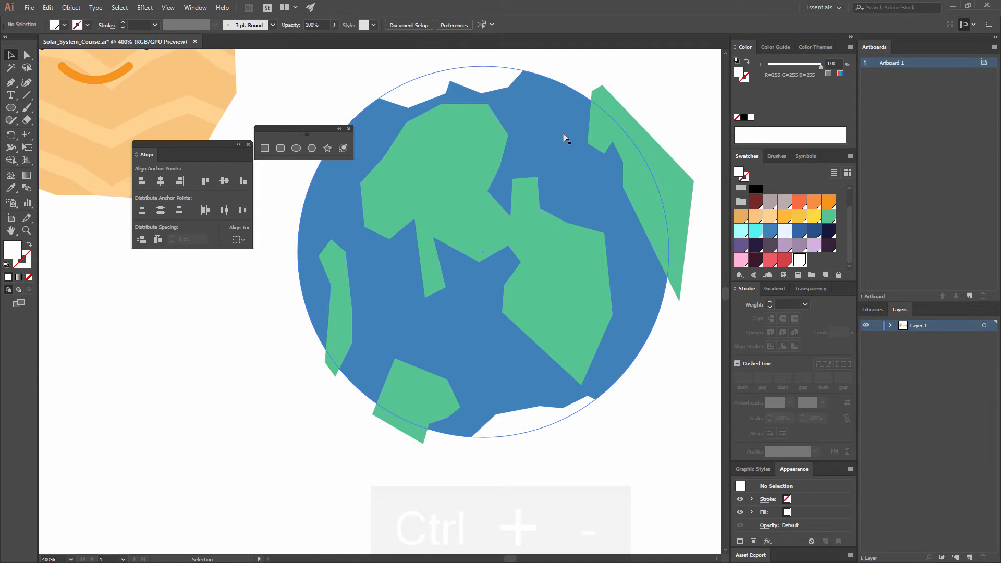
{"action": "key", "text": "ctrl+minus"}
{"action": "key", "text": "ctrl+minus"}
{"action": "left_click_drag", "start_coordinate": [437, 311], "coordinate": [345, 182]}
{"action": "left_click", "coordinate": [454, 217], "text": "shift"}
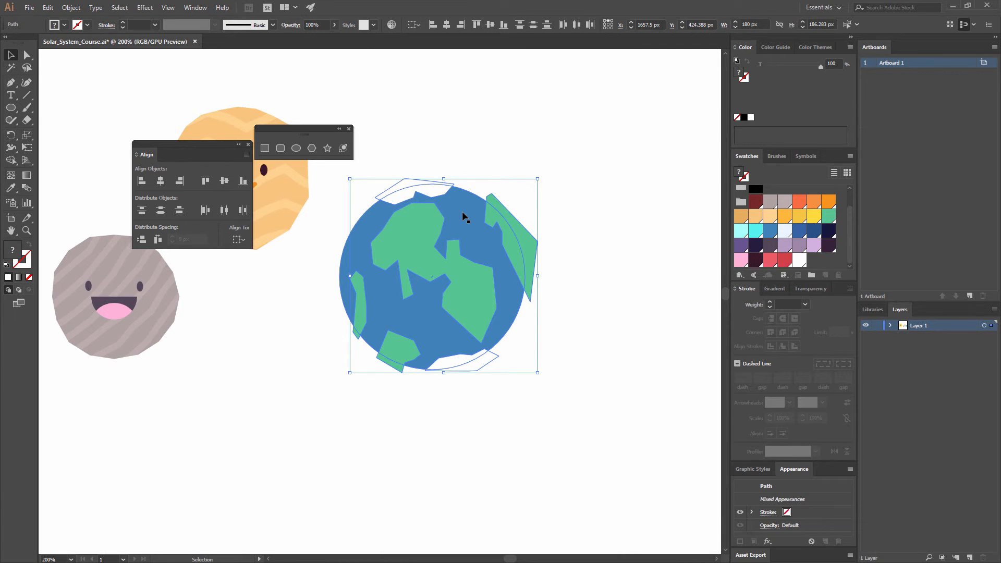
{"action": "key", "text": "ctrl+x"}
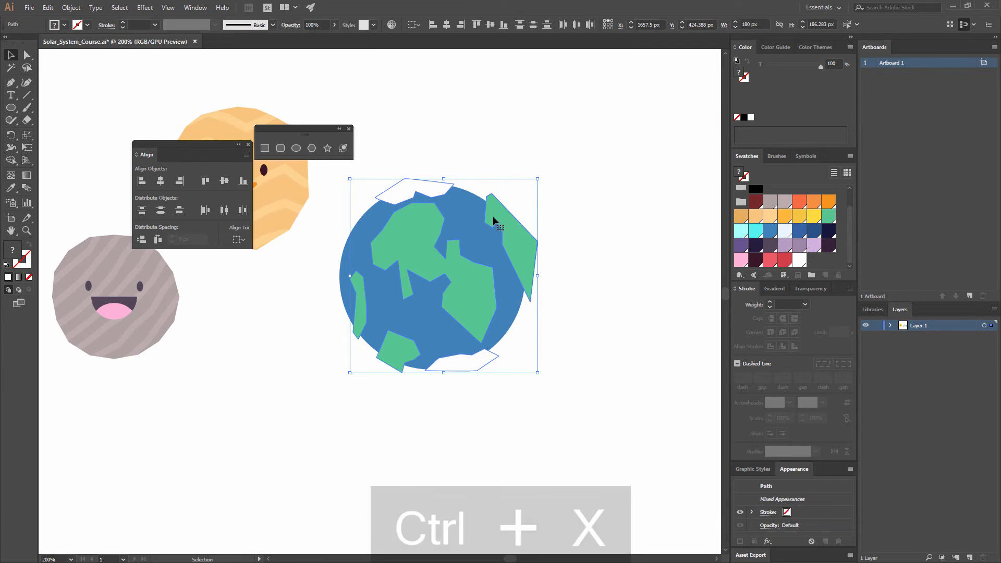
- Set the blue circle to Draw Inside mode and paste the cut landmasses and ice caps in place within it
{"action": "left_click", "coordinate": [467, 248]}
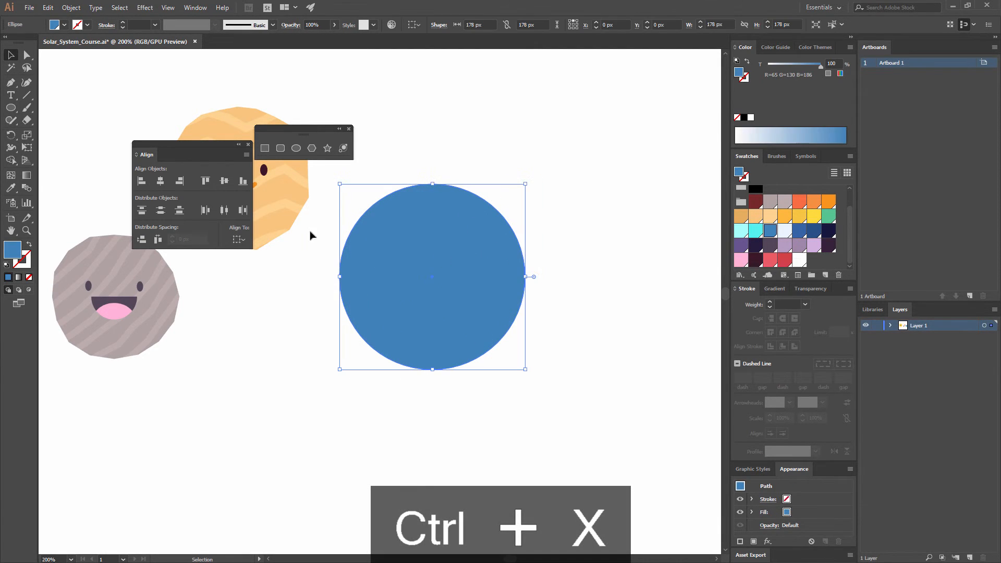
{"action": "left_click", "coordinate": [29, 290]}
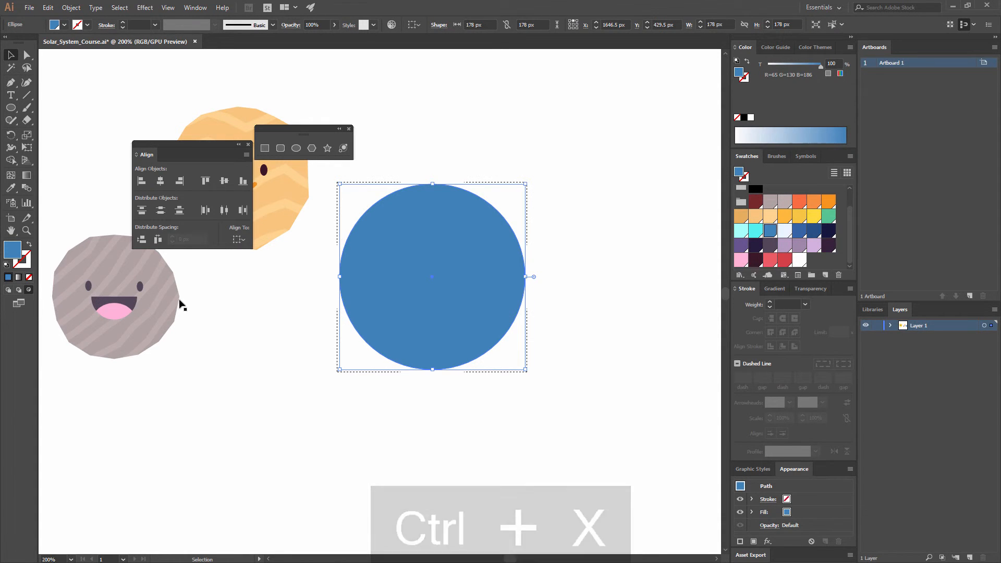
{"action": "key", "text": "ctrl+shift+v"}
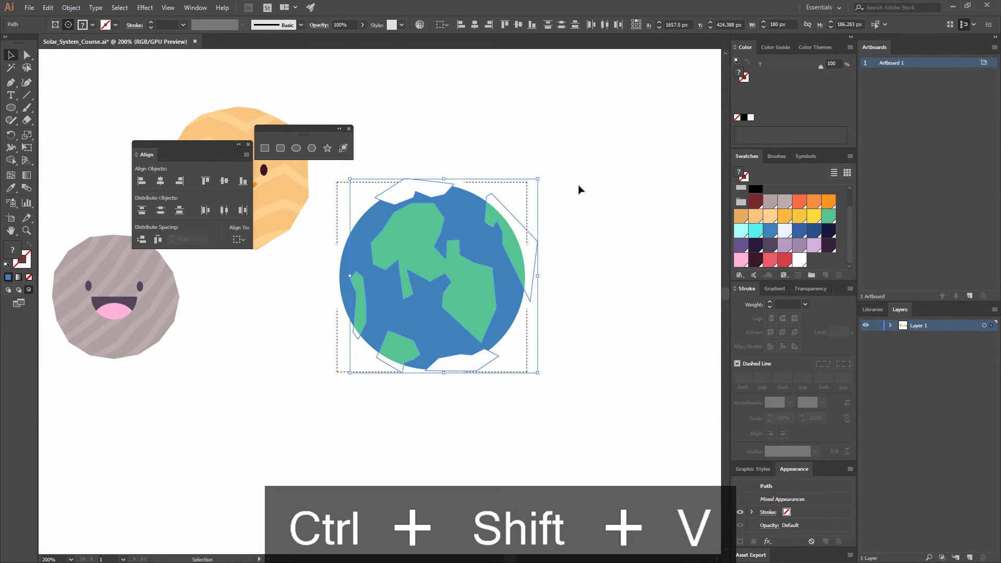
- Rotate the pasted shapes clockwise, recenter them over the circle, and pull the top ice cap's right end onto the planet's outline
{"action": "left_click_drag", "start_coordinate": [543, 178], "coordinate": [559, 212]}
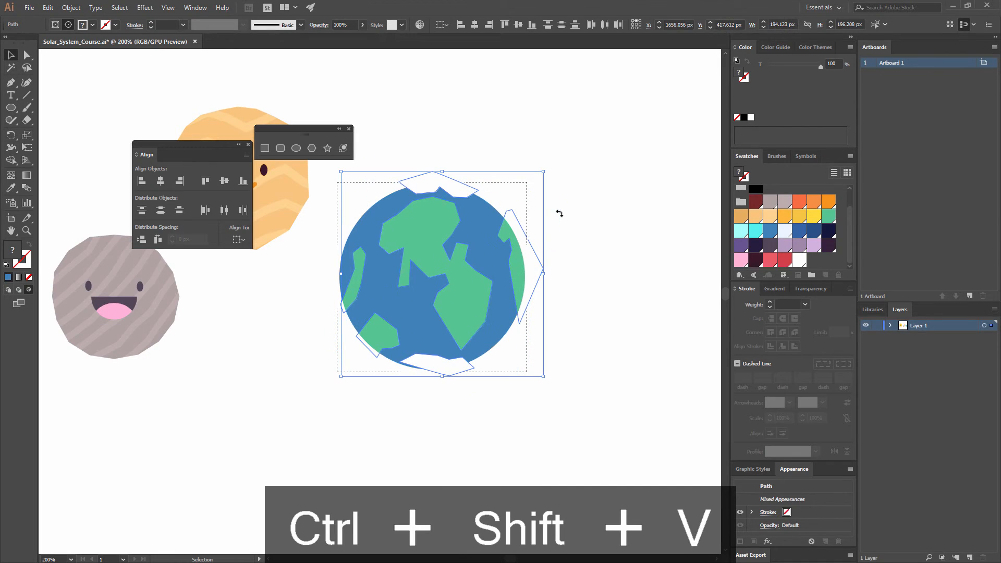
{"action": "left_click_drag", "start_coordinate": [467, 299], "coordinate": [465, 298]}
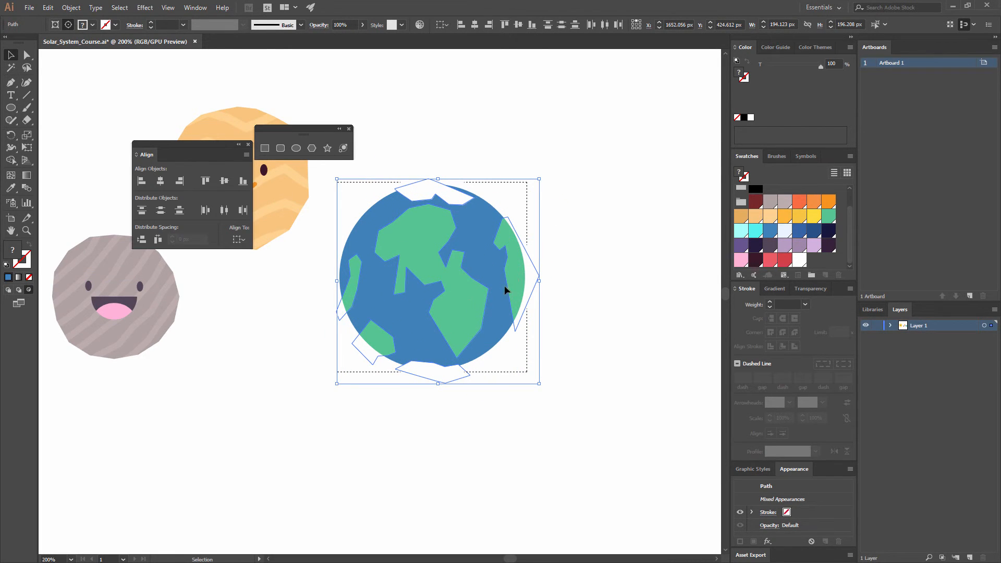
{"action": "key", "text": "a"}
{"action": "left_click_drag", "start_coordinate": [476, 199], "coordinate": [479, 189]}
{"action": "key", "text": "v"}
{"action": "left_click", "coordinate": [560, 252]}
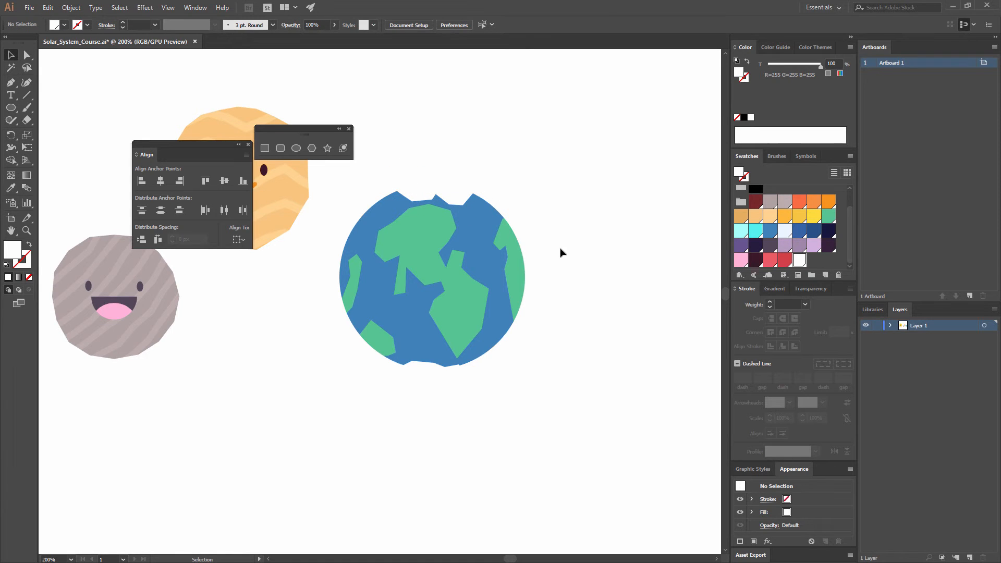
{"action": "left_click", "coordinate": [458, 198]}
{"action": "left_click", "coordinate": [523, 197]}
- Draw a 7 × 12 px oval eye on the upper-left part of the planet and fill it dark navy (R=21 G=24 B=61)
{"action": "key", "text": "space"}
{"action": "left_click_drag", "start_coordinate": [443, 260], "coordinate": [402, 263]}
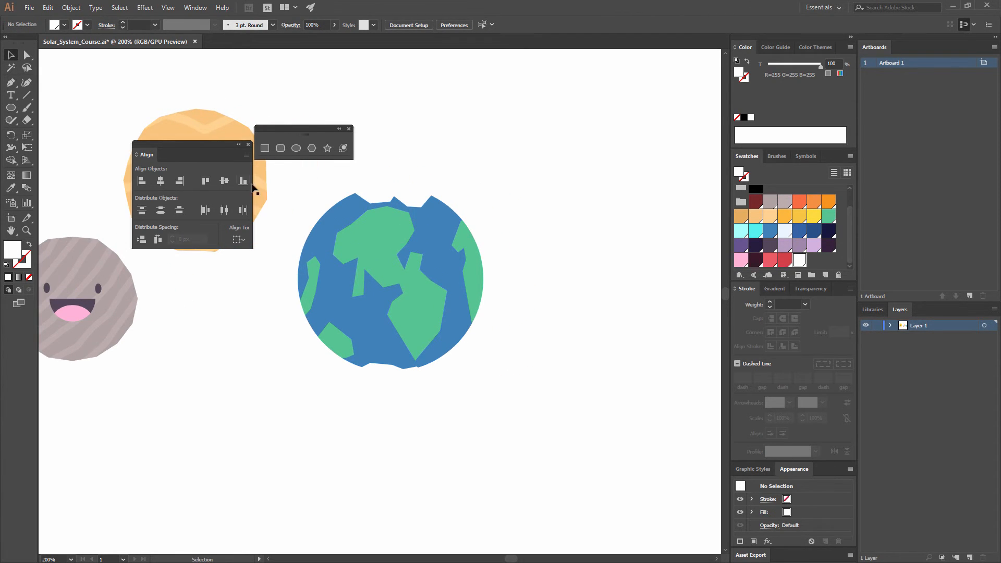
{"action": "key", "text": "ctrl+equal"}
{"action": "key", "text": "ctrl+equal"}
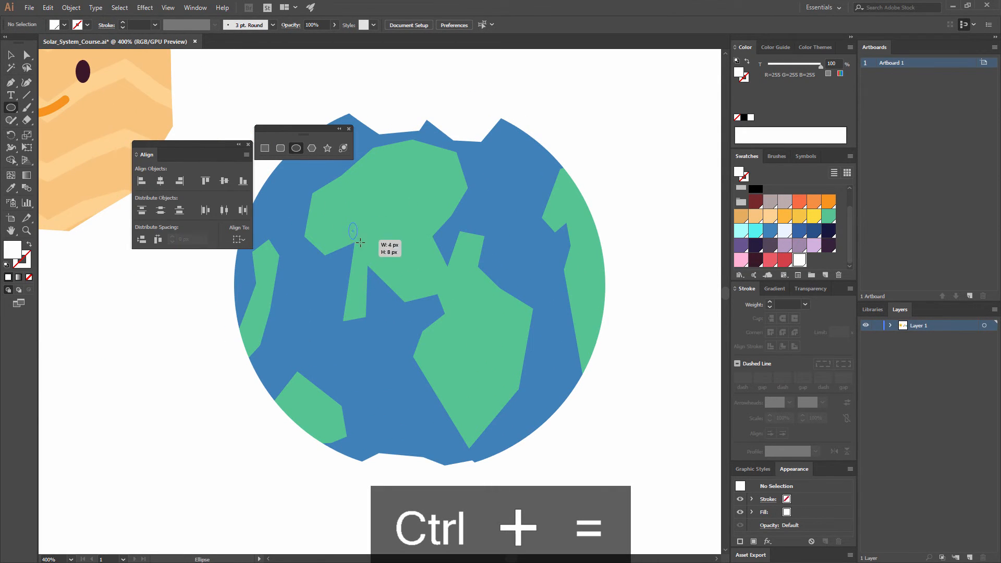
{"action": "left_click_drag", "start_coordinate": [360, 242], "coordinate": [363, 247]}
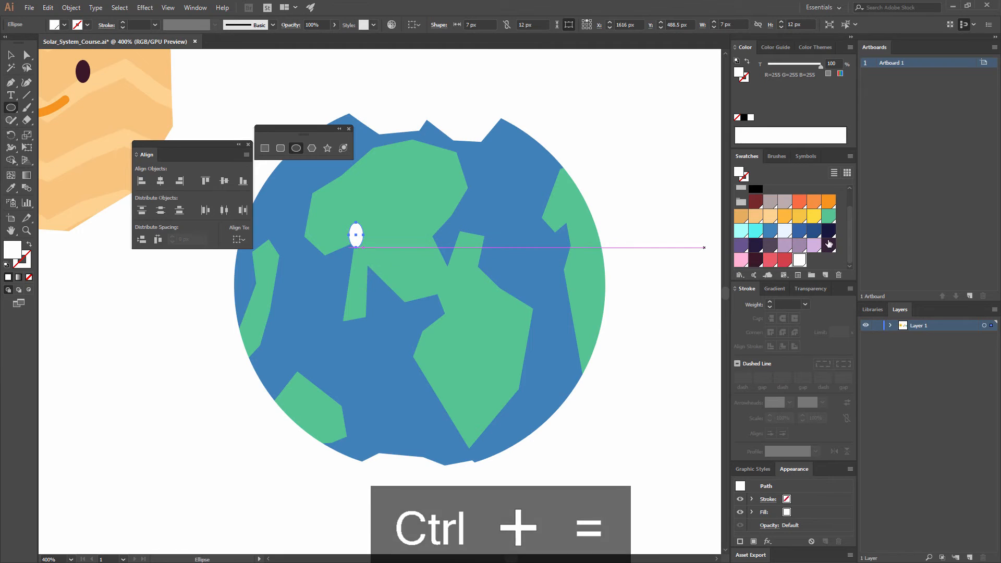
{"action": "left_click", "coordinate": [828, 230]}
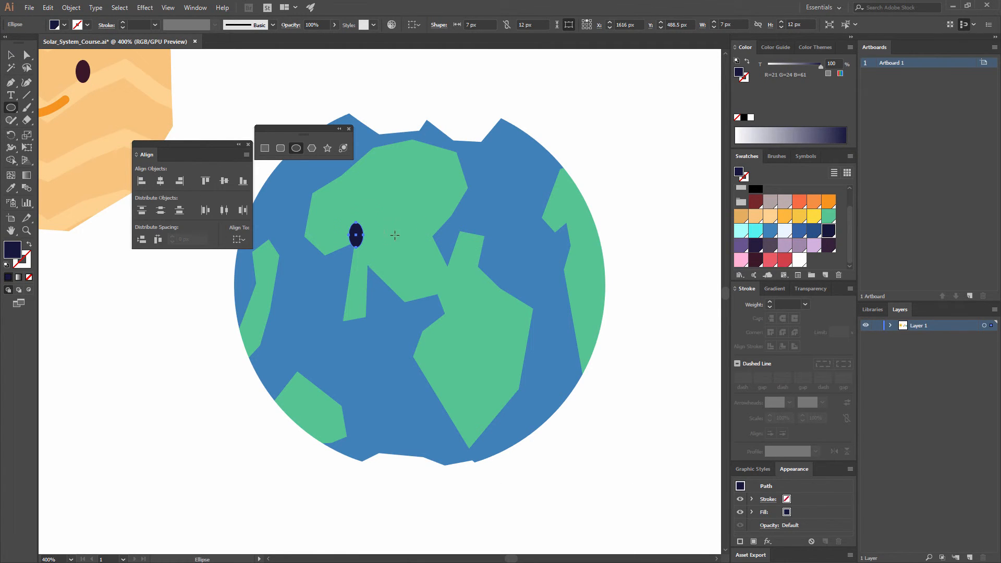
{"action": "key", "text": "v"}
{"action": "left_click", "coordinate": [572, 172]}
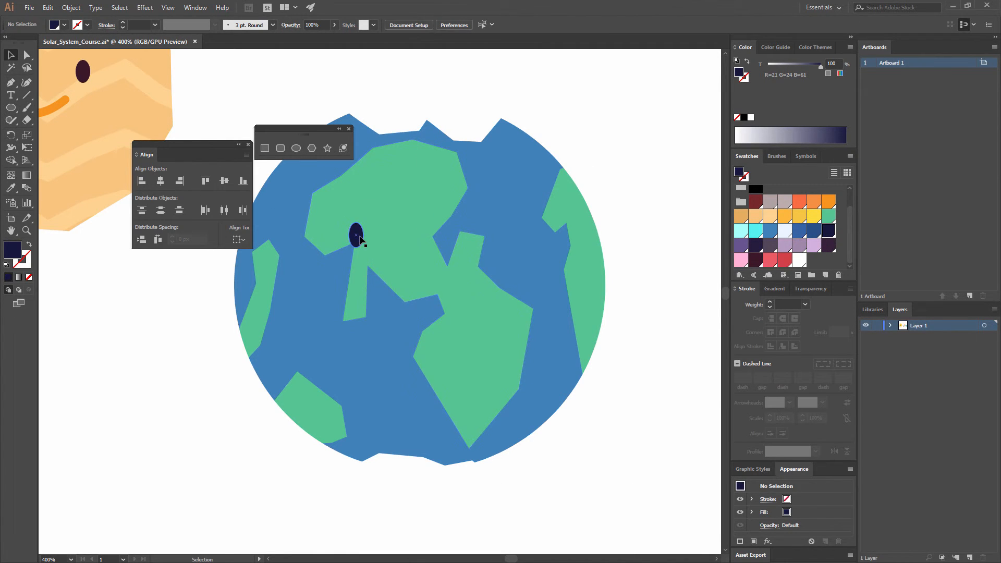
- Duplicate the eye horizontally to the planet's right side and move the copy slightly closer to the original
{"action": "left_click", "coordinate": [357, 235]}
{"action": "left_click_drag", "start_coordinate": [356, 244], "coordinate": [502, 244]}
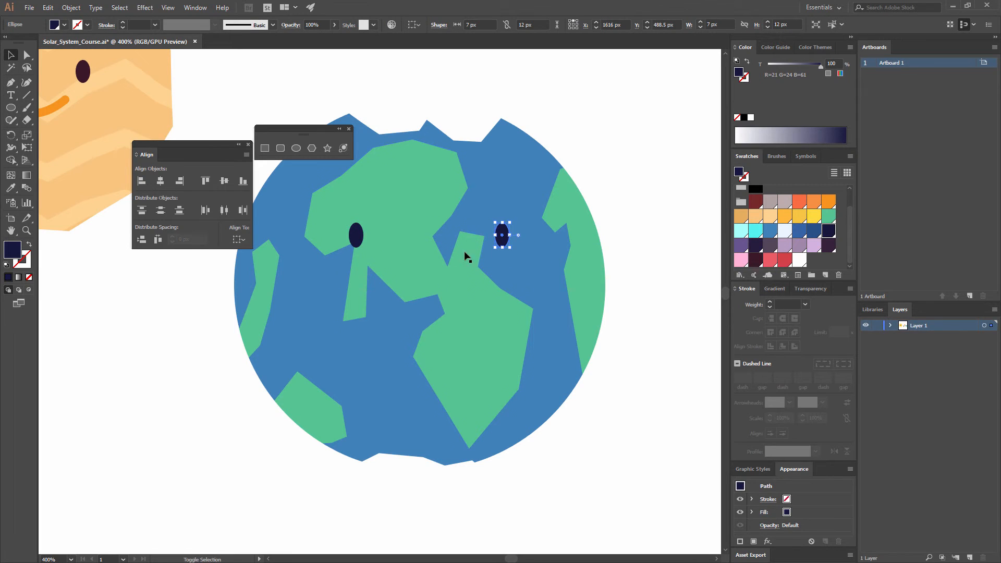
{"action": "left_click", "coordinate": [361, 230], "text": "shift"}
{"action": "left_click", "coordinate": [623, 236]}
{"action": "left_click_drag", "start_coordinate": [507, 237], "coordinate": [497, 237]}
- Group the two eyes and center the group horizontally on the planet
{"action": "left_click", "coordinate": [358, 236], "text": "shift"}
{"action": "key", "text": "ctrl+g"}
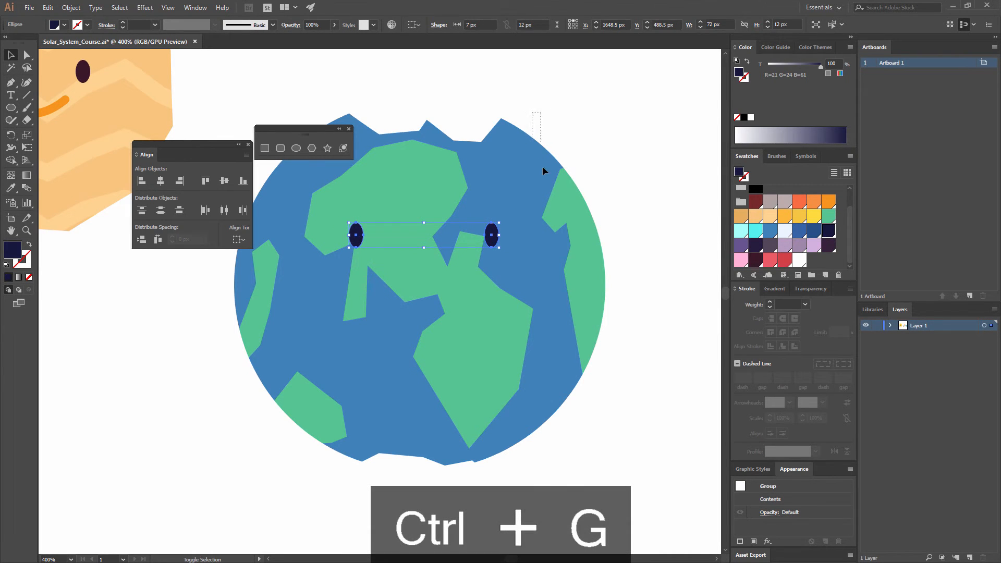
{"action": "left_click_drag", "start_coordinate": [543, 166], "coordinate": [543, 169]}
{"action": "left_click", "coordinate": [539, 142]}
{"action": "left_click", "coordinate": [457, 27]}
{"action": "left_click", "coordinate": [554, 82]}
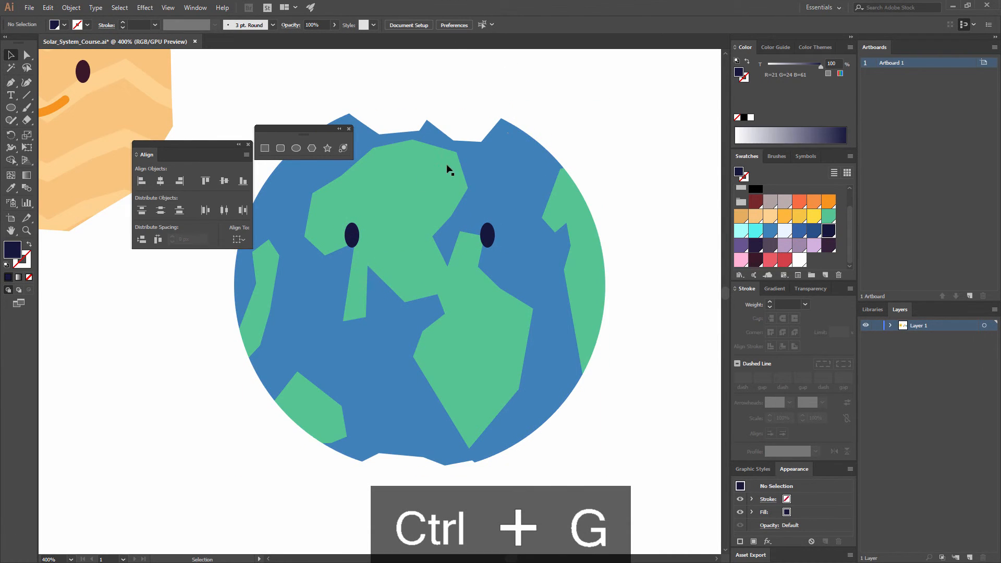
- Draw a 64 px dark navy circle between the eyes and delete its top anchor point to leave a half-circle mouth
{"action": "left_click", "coordinate": [296, 149]}
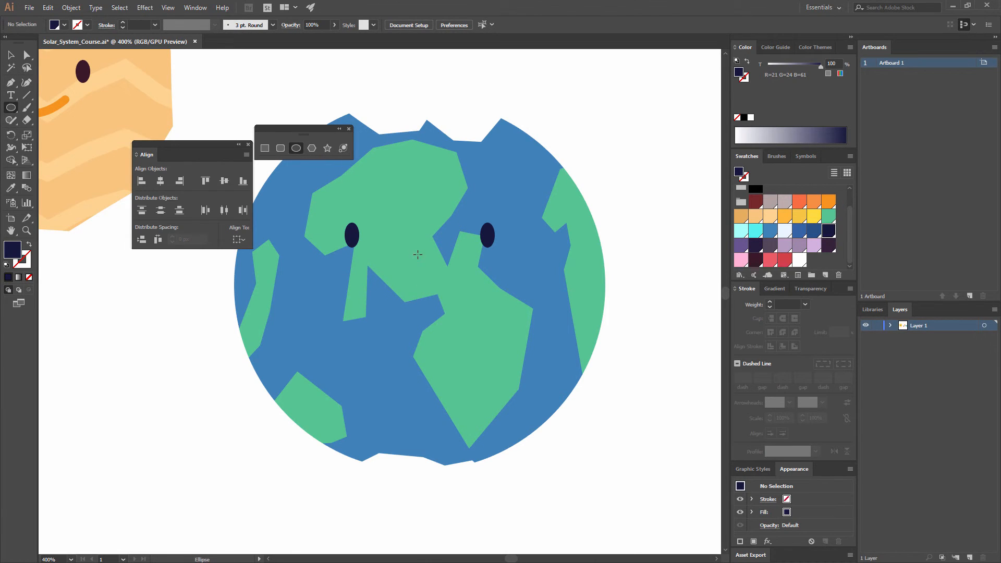
{"action": "left_click_drag", "start_coordinate": [418, 254], "coordinate": [487, 256]}
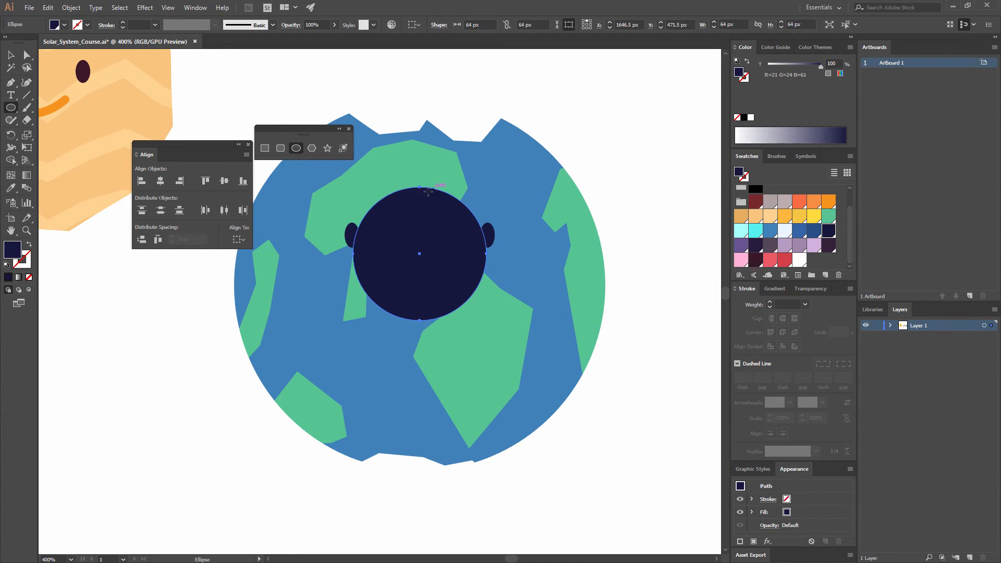
{"action": "key", "text": "a"}
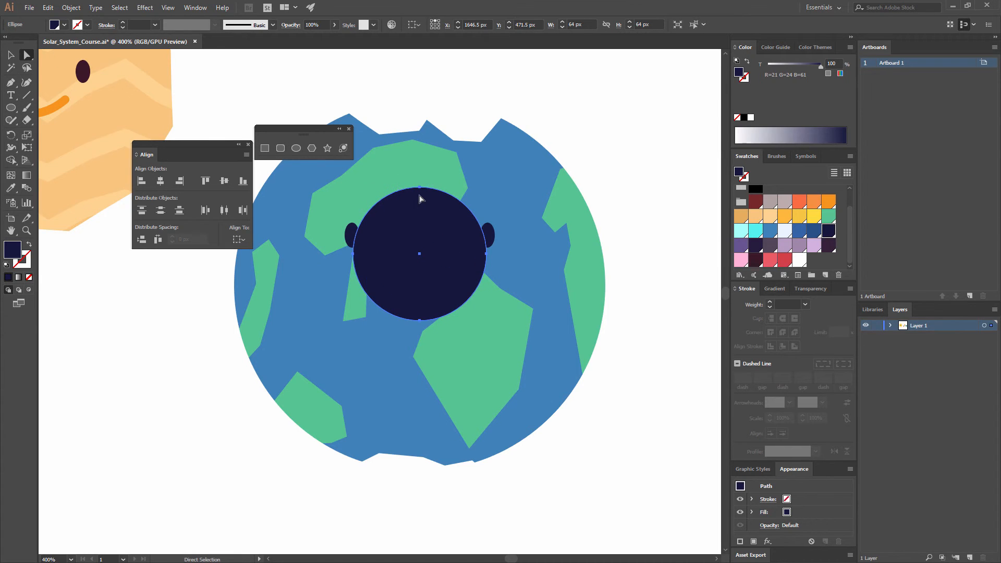
{"action": "left_click", "coordinate": [420, 187]}
{"action": "key", "text": "Delete"}
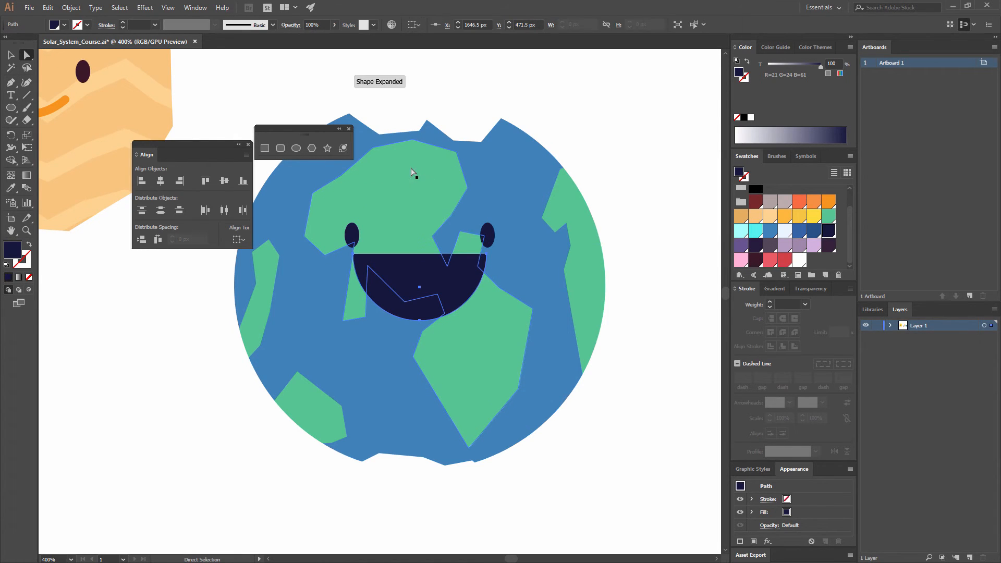
- Scale down the half-circle mouth and position it centered just below and between the eyes
{"action": "left_click", "coordinate": [485, 254]}
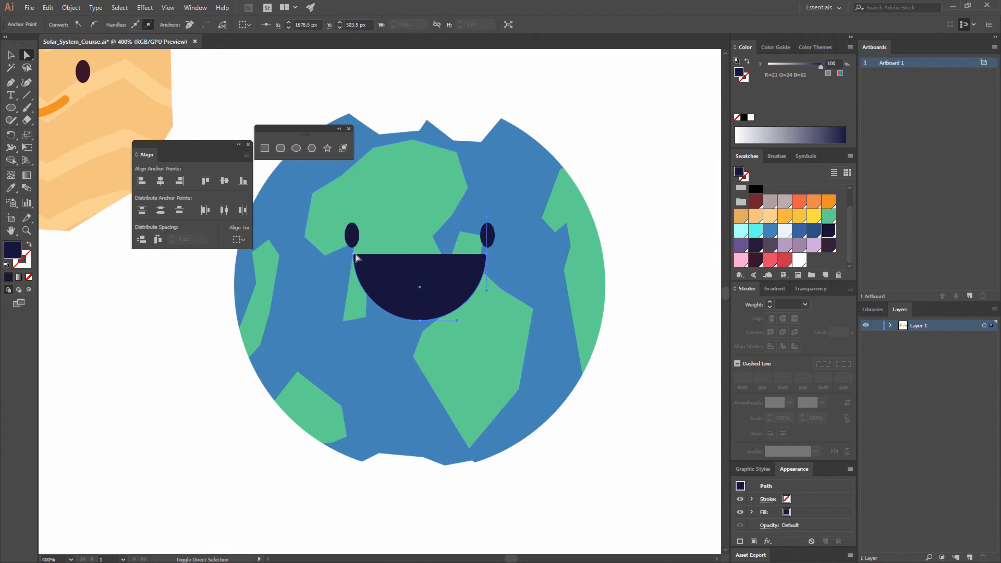
{"action": "left_click", "coordinate": [354, 255], "text": "shift"}
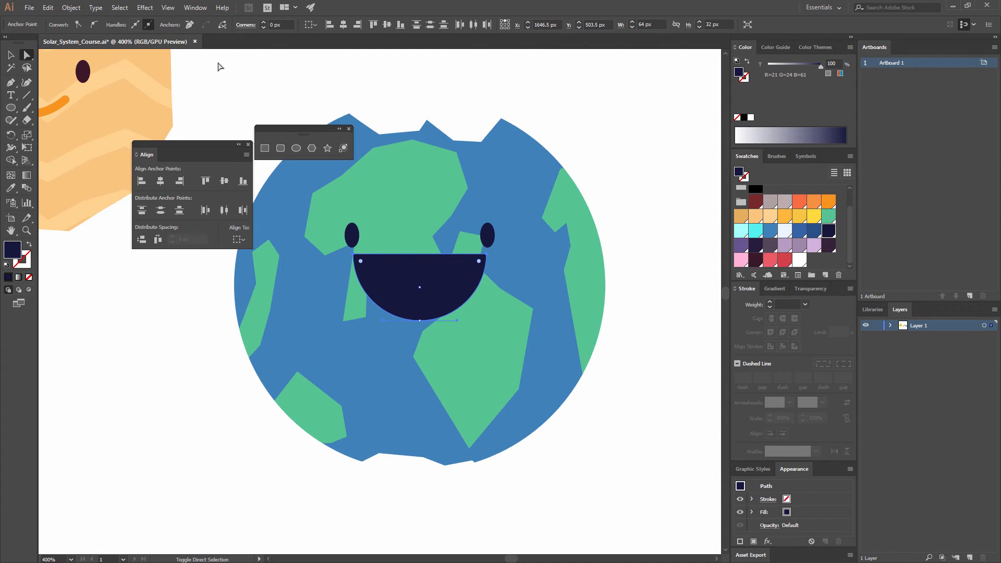
{"action": "key", "text": "v"}
{"action": "left_click_drag", "start_coordinate": [487, 254], "coordinate": [427, 279]}
{"action": "left_click", "coordinate": [601, 212]}
- Draw a 45 × 13 px rectangle over the mouth's upper edge for teeth, round its corners, and fill it white (FFFFFF)
{"action": "left_click", "coordinate": [590, 150]}
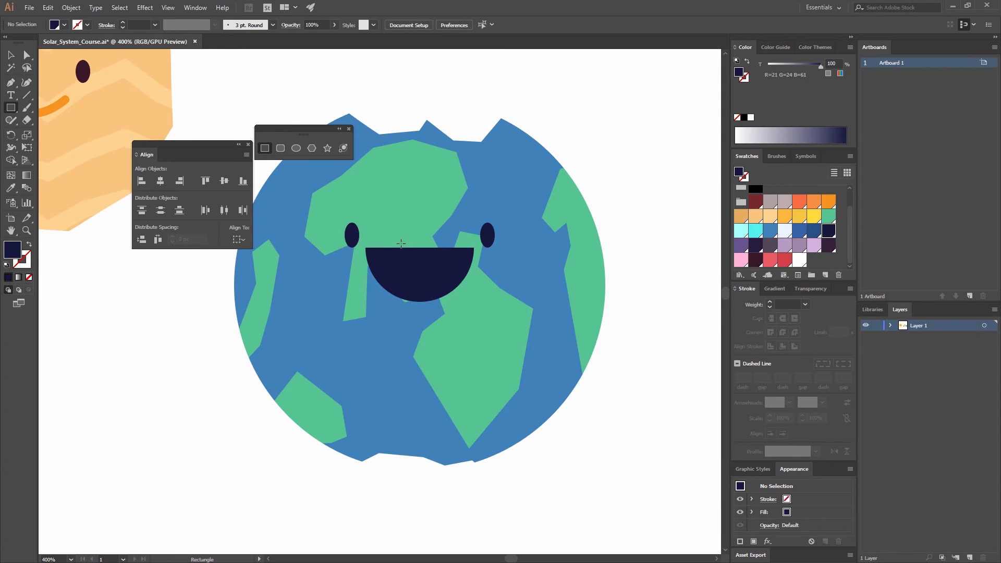
{"action": "left_click_drag", "start_coordinate": [375, 239], "coordinate": [468, 266]}
{"action": "key", "text": "a"}
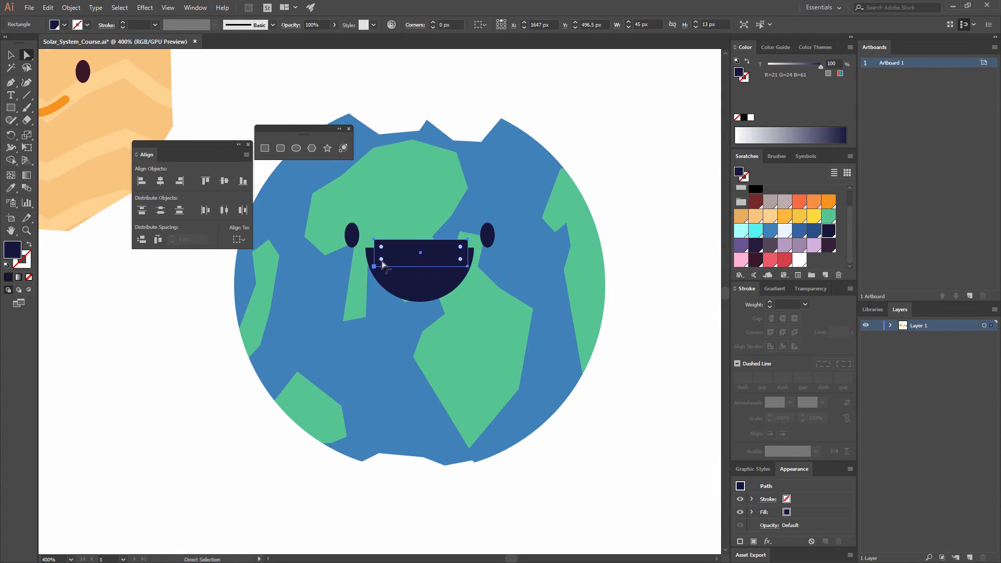
{"action": "left_click_drag", "start_coordinate": [382, 262], "coordinate": [382, 261]}
{"action": "left_click", "coordinate": [12, 189]}
{"action": "left_click", "coordinate": [120, 261]}
{"action": "key", "text": "v"}
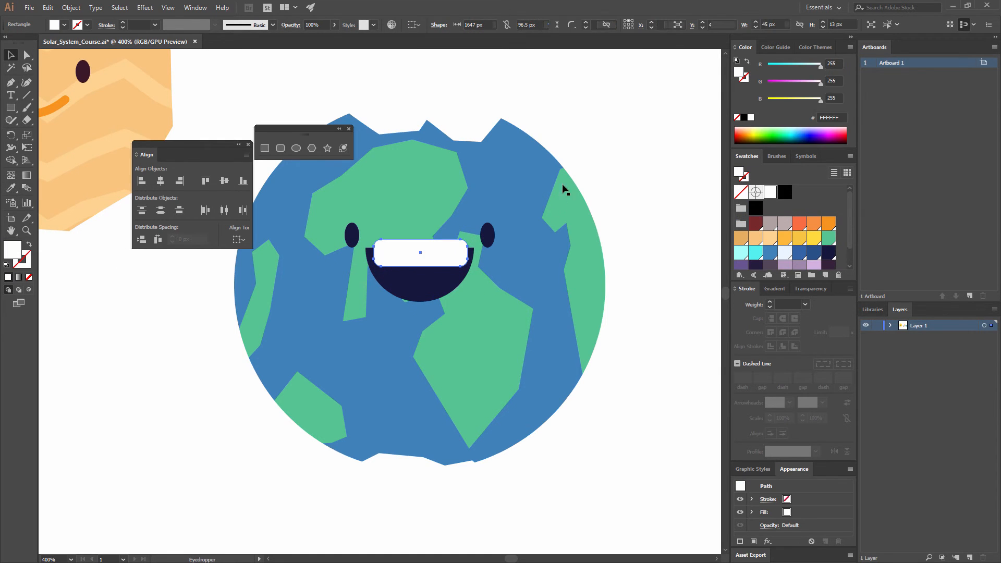
{"action": "left_click", "coordinate": [563, 190]}
{"action": "left_click", "coordinate": [446, 257]}
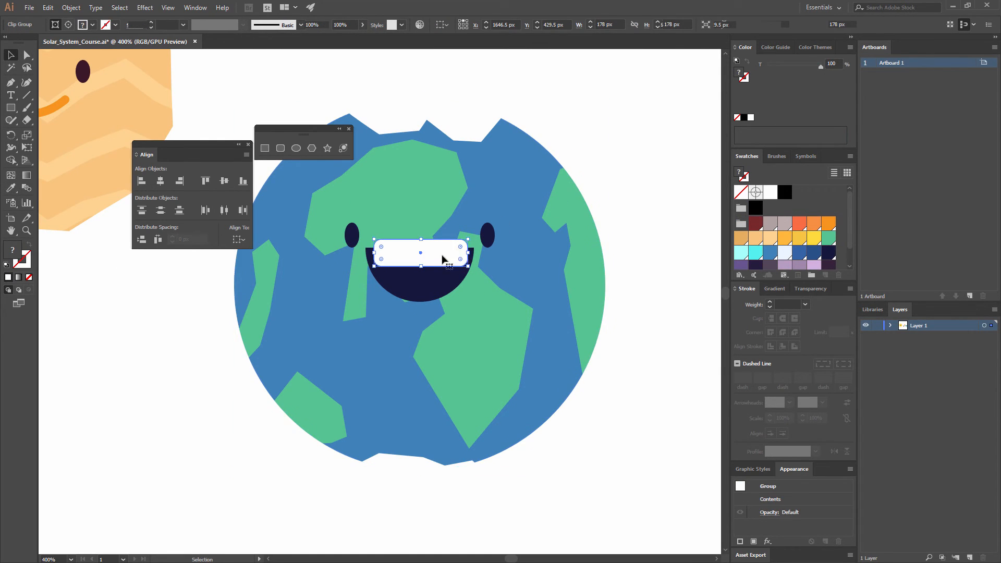
{"action": "left_click", "coordinate": [11, 189]}
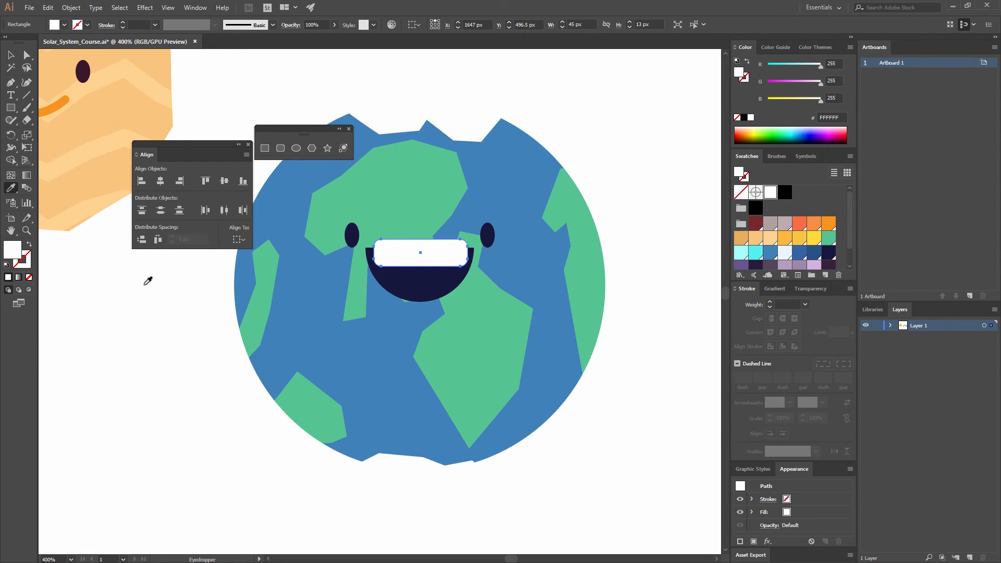
{"action": "key", "text": "v"}
{"action": "left_click", "coordinate": [179, 358]}
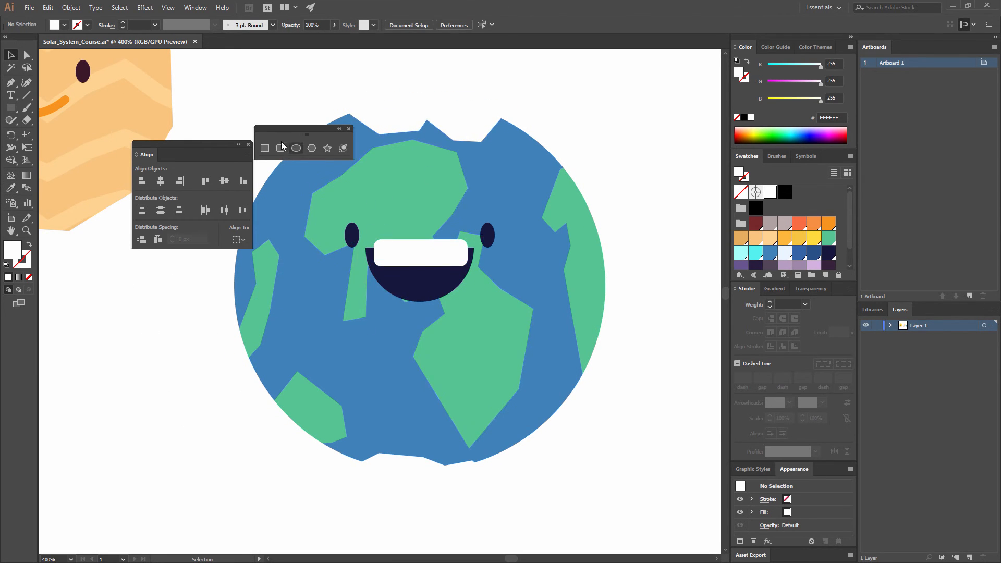
- Draw a 32 × 22 px ellipse over the mouth's lower edge as a tongue and fill it light pink (R=255 G=181 B=217)
{"action": "left_click_drag", "start_coordinate": [414, 300], "coordinate": [449, 324]}
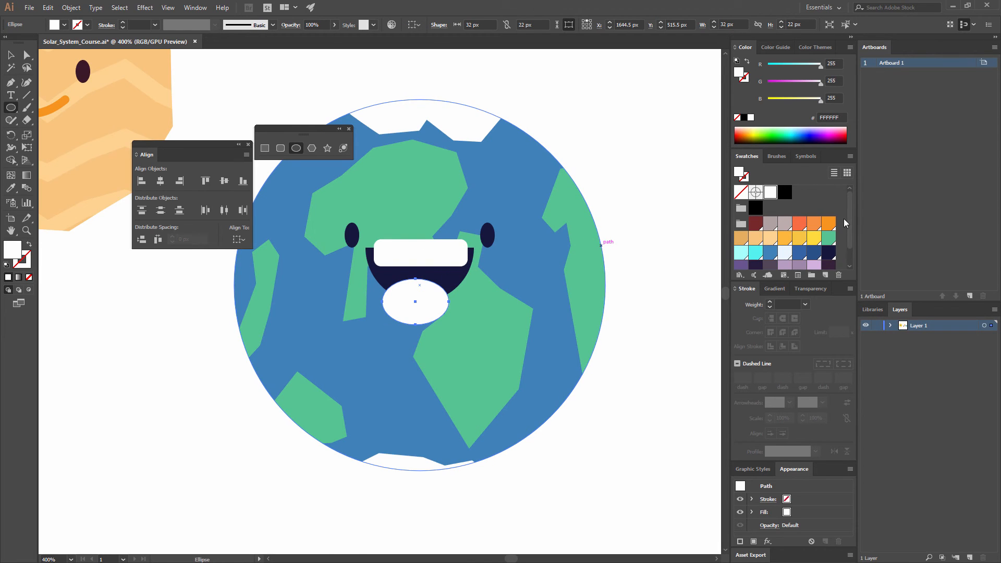
{"action": "scroll", "coordinate": [819, 237], "scroll_direction": "down", "scroll_amount": 1}
{"action": "left_click", "coordinate": [741, 259]}
{"action": "left_click", "coordinate": [11, 56]}
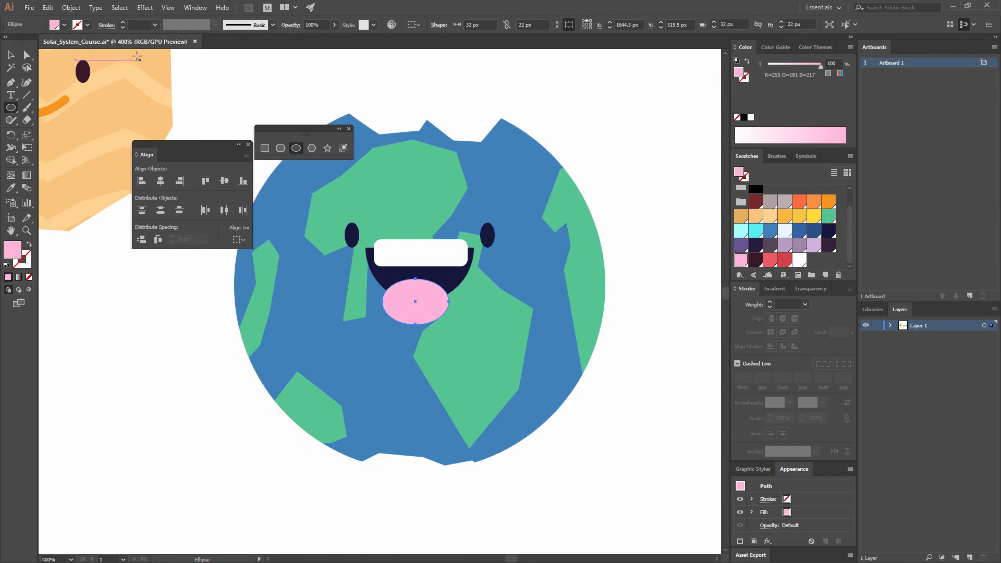
{"action": "left_click", "coordinate": [198, 339]}
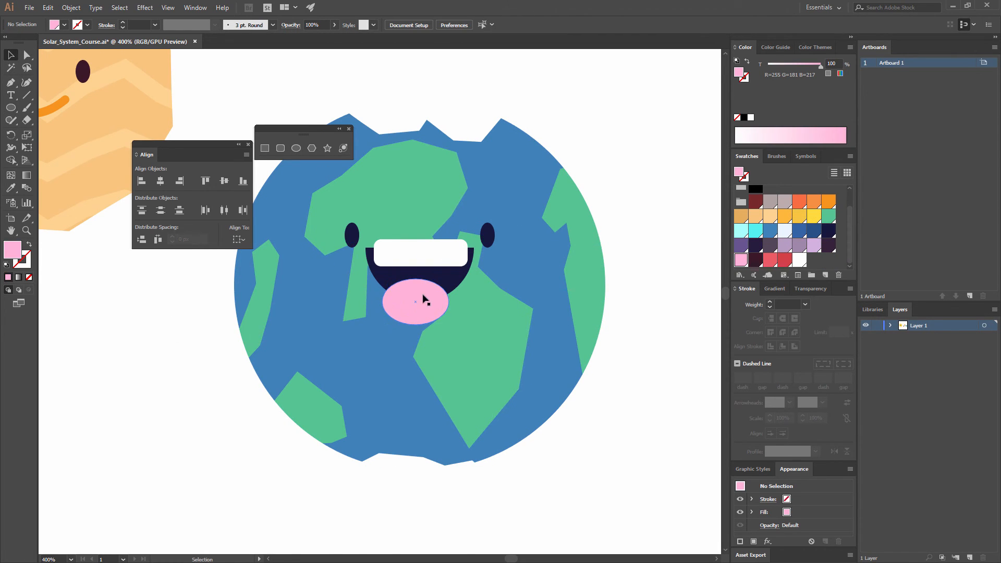
- Center the teeth and tongue horizontally on the mouth, using the mouth shape as the key object
{"action": "left_click", "coordinate": [424, 296]}
{"action": "left_click", "coordinate": [434, 272], "text": "shift"}
{"action": "left_click", "coordinate": [447, 275], "text": "shift"}
{"action": "left_click", "coordinate": [456, 258]}
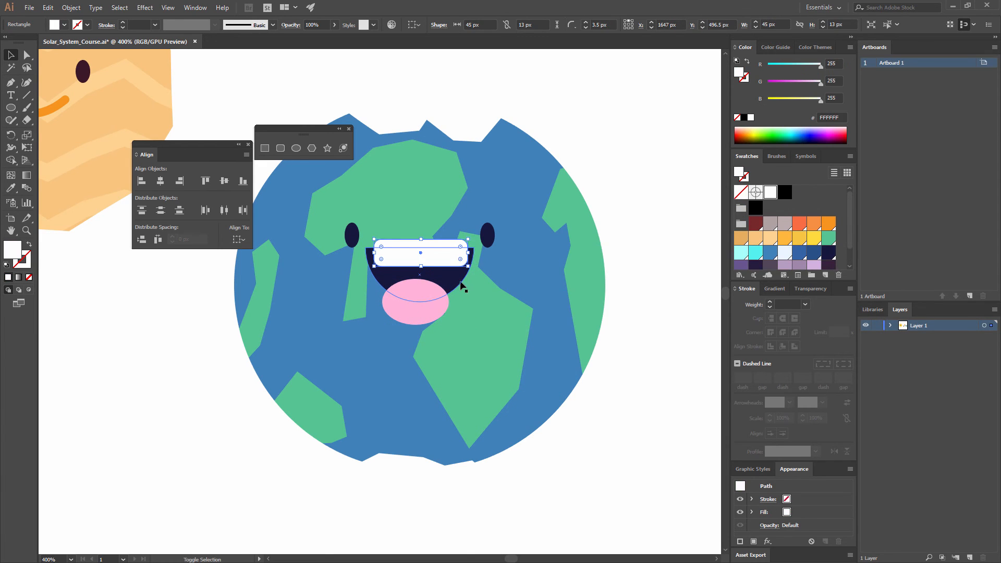
{"action": "left_click", "coordinate": [460, 282], "text": "shift"}
{"action": "left_click", "coordinate": [441, 298], "text": "shift"}
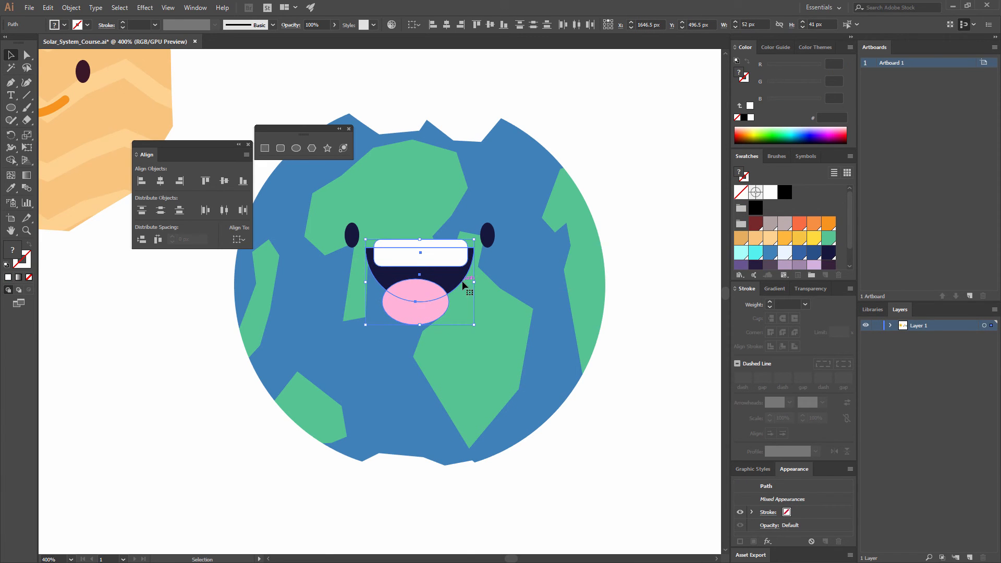
{"action": "left_click", "coordinate": [463, 286]}
{"action": "left_click", "coordinate": [447, 24]}
{"action": "left_click", "coordinate": [573, 116]}
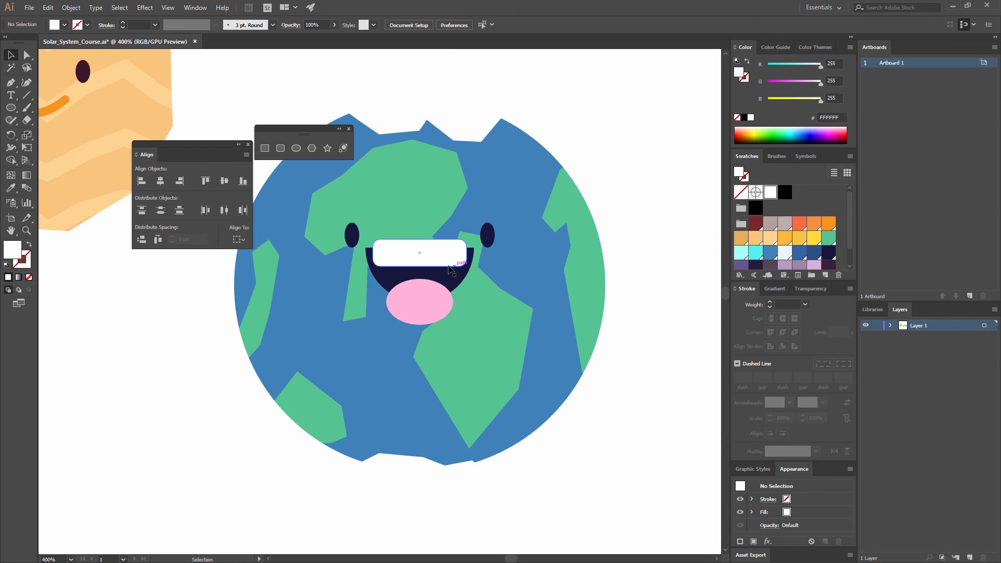
- Fill the half-circle mouth with the dark maroon swatch (R=59 G=24 B=41)
{"action": "left_click", "coordinate": [462, 280]}
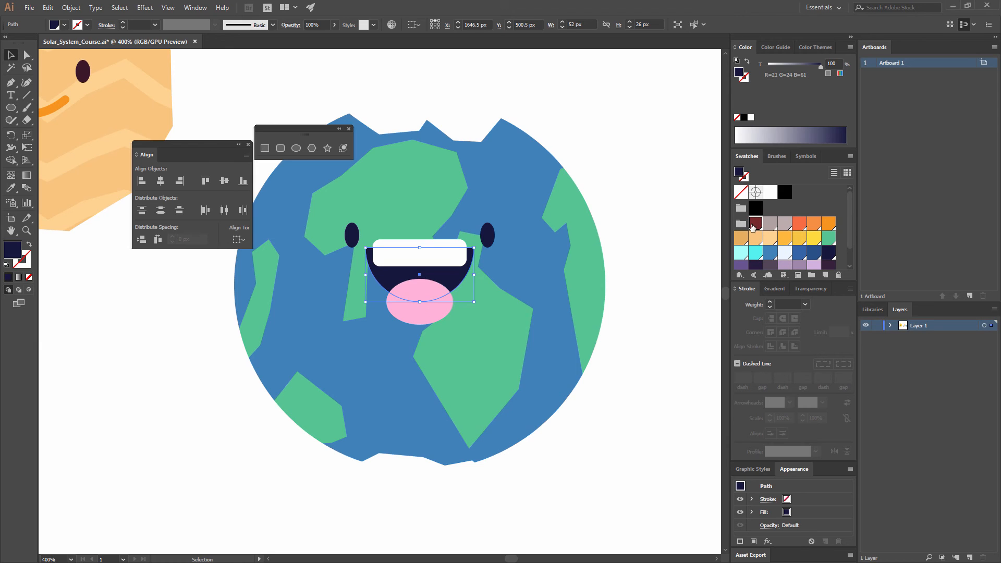
{"action": "left_click", "coordinate": [753, 225]}
{"action": "scroll", "coordinate": [786, 254], "scroll_direction": "down", "scroll_amount": 1}
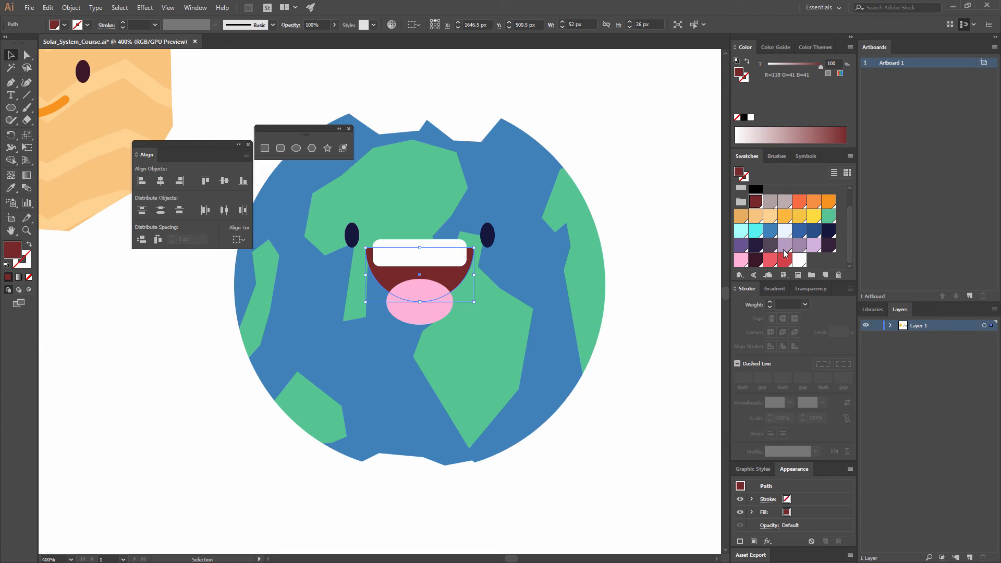
{"action": "left_click", "coordinate": [759, 261]}
{"action": "left_click", "coordinate": [626, 228]}
- Cut the teeth and tongue and paste them in place inside the mouth shape using Draw Inside mode
{"action": "left_click", "coordinate": [420, 294]}
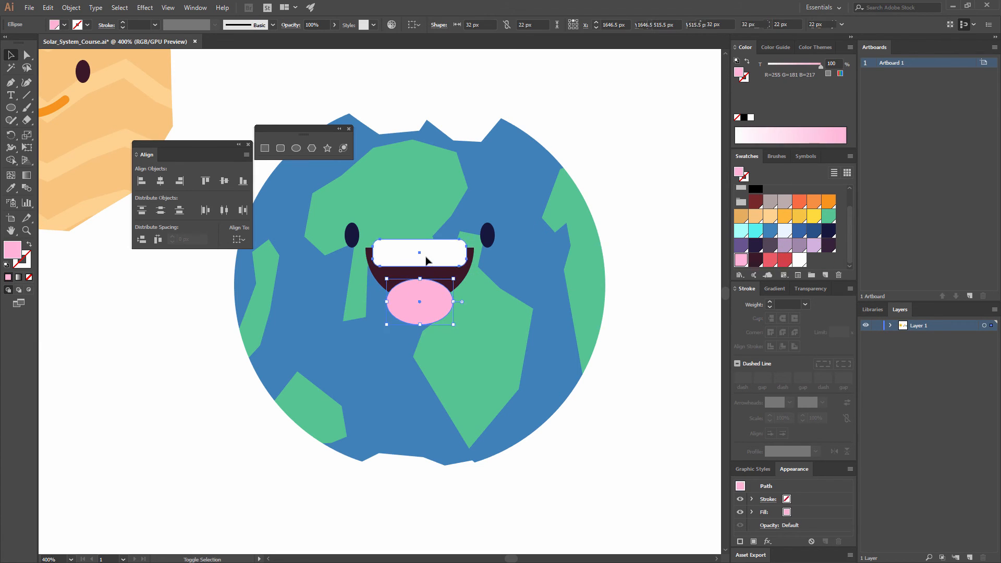
{"action": "left_click", "coordinate": [426, 256], "text": "shift"}
{"action": "key", "text": "ctrl+x"}
{"action": "left_click", "coordinate": [410, 273]}
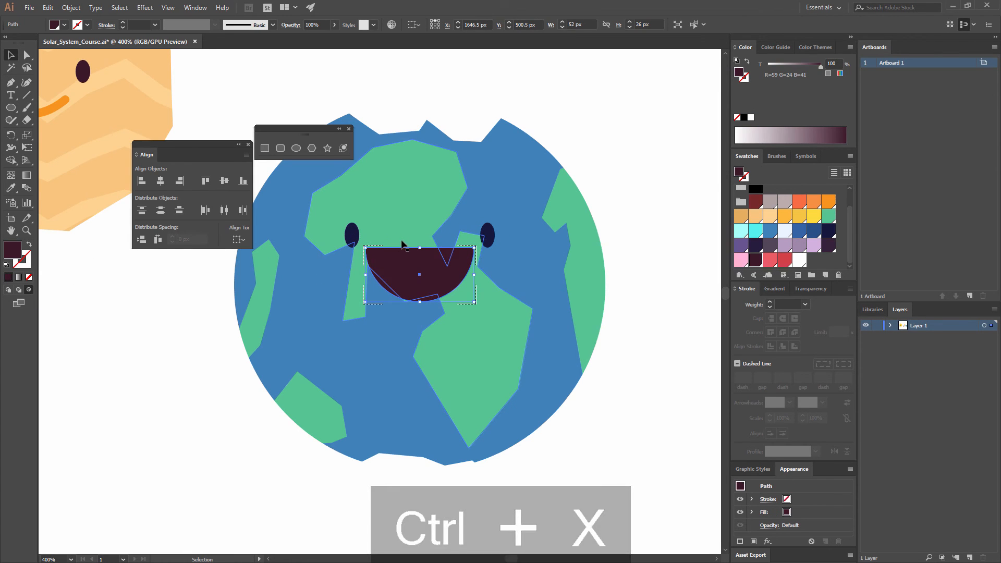
{"action": "key", "text": "ctrl+shift+v"}
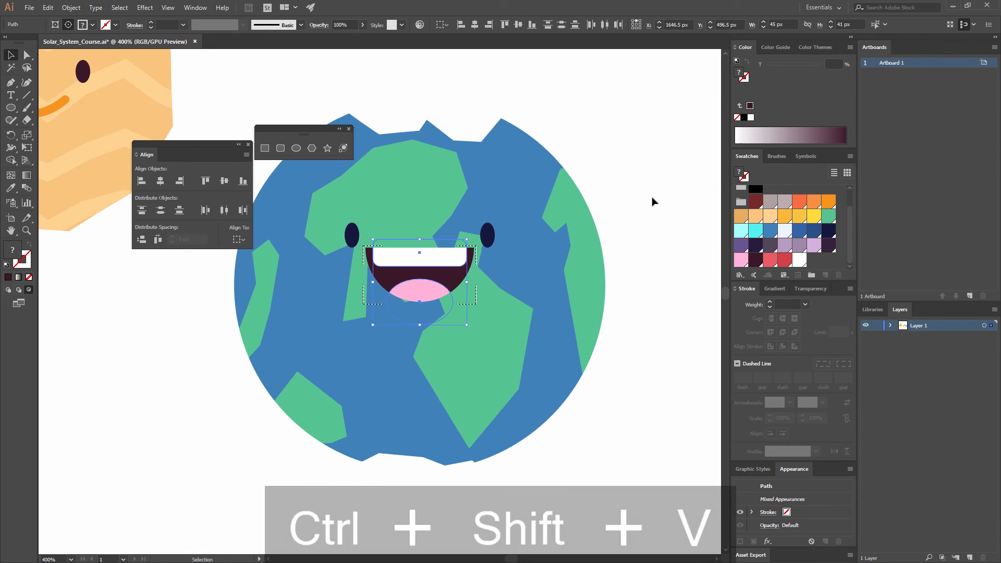
{"action": "left_click", "coordinate": [627, 186]}
- Scale down the whole mouth proportionally from its center so it sits clear of both eyes
{"action": "key", "text": "ctrl+minus"}
{"action": "key", "text": "ctrl+minus"}
{"action": "key", "text": "ctrl+minus"}
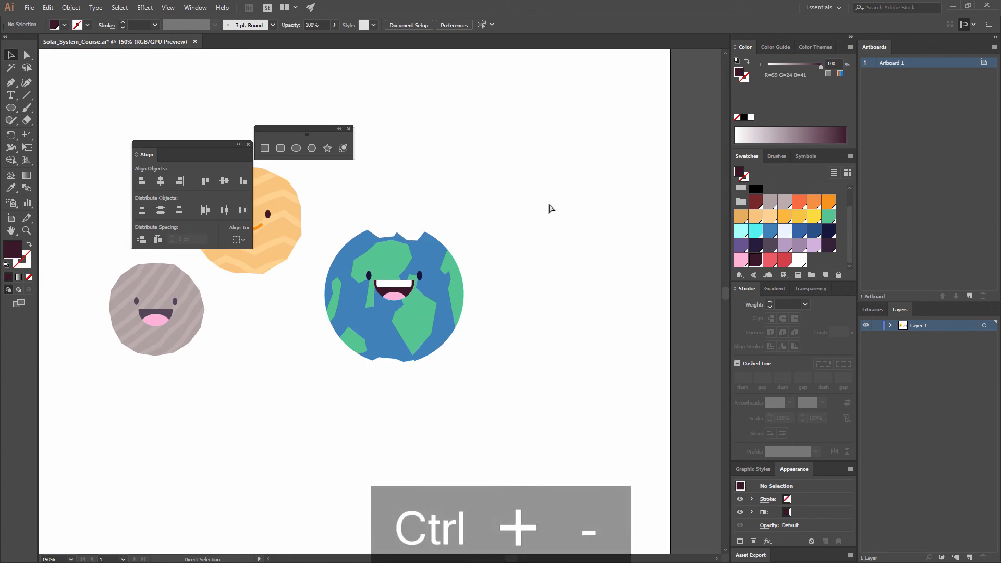
{"action": "key", "text": "ctrl+minus"}
{"action": "key", "text": "ctrl+equal"}
{"action": "key", "text": "ctrl+equal"}
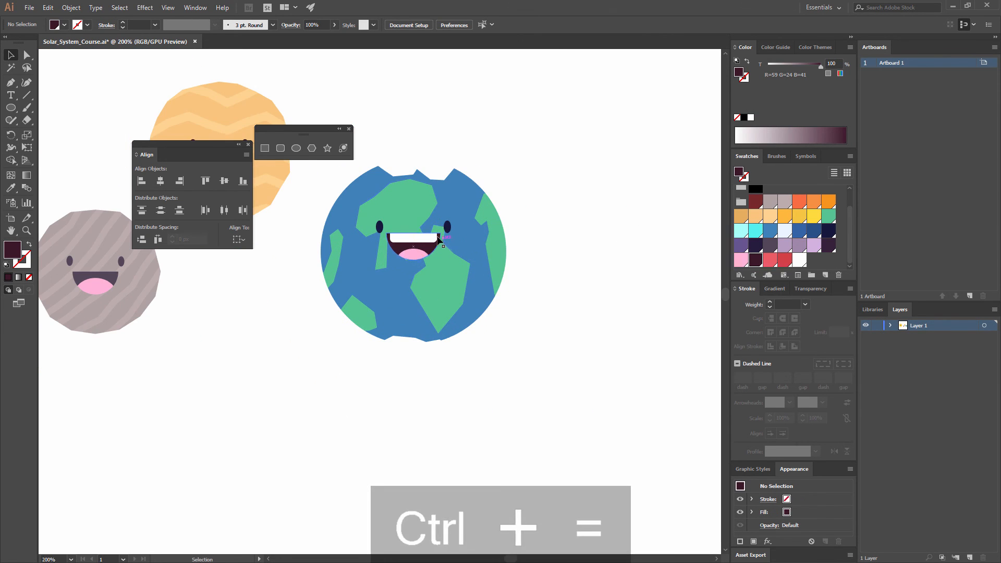
{"action": "left_click", "coordinate": [439, 239]}
{"action": "left_click_drag", "start_coordinate": [441, 237], "coordinate": [416, 239]}
{"action": "left_click", "coordinate": [534, 208]}
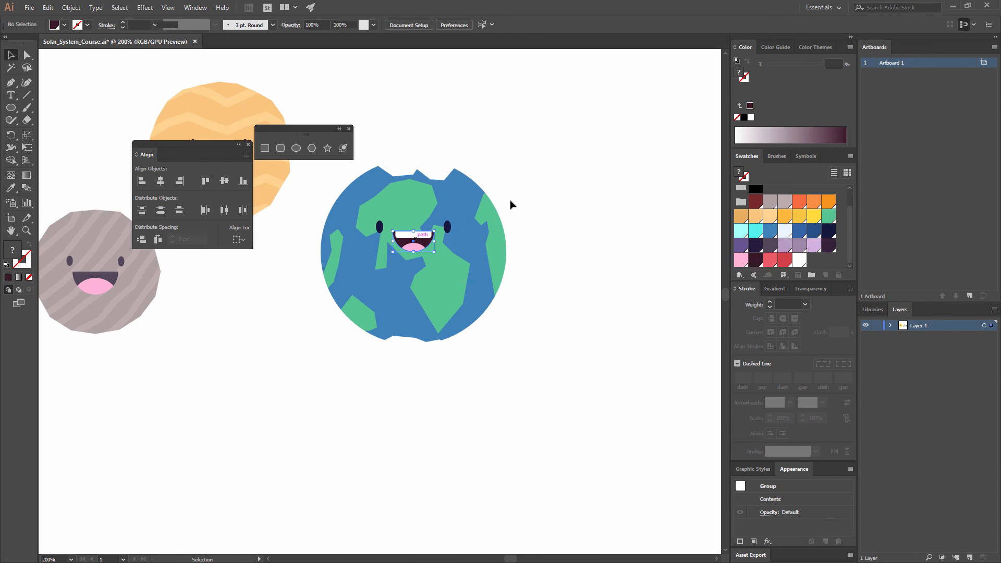
- Group the eyes with the mouth and center the face vertically on the planet
{"action": "left_click", "coordinate": [449, 227], "text": "shift"}
{"action": "key", "text": "ctrl+g"}
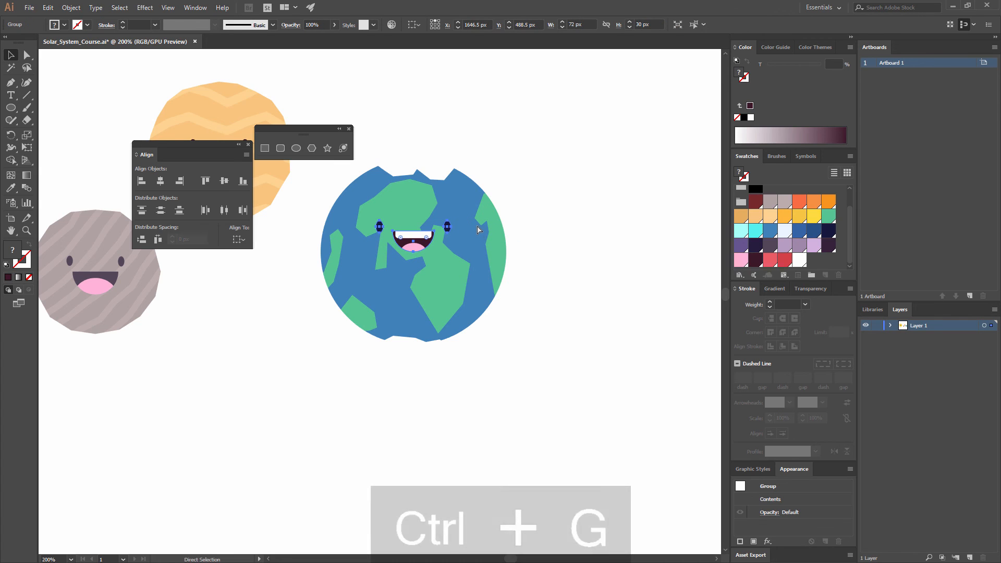
{"action": "left_click", "coordinate": [480, 189]}
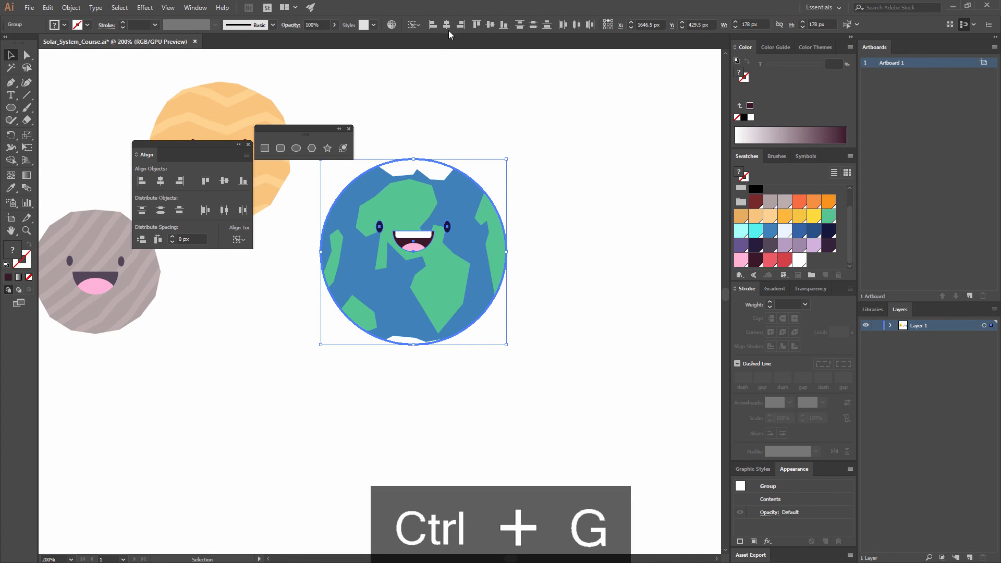
{"action": "left_click", "coordinate": [490, 24]}
{"action": "left_click", "coordinate": [566, 175]}
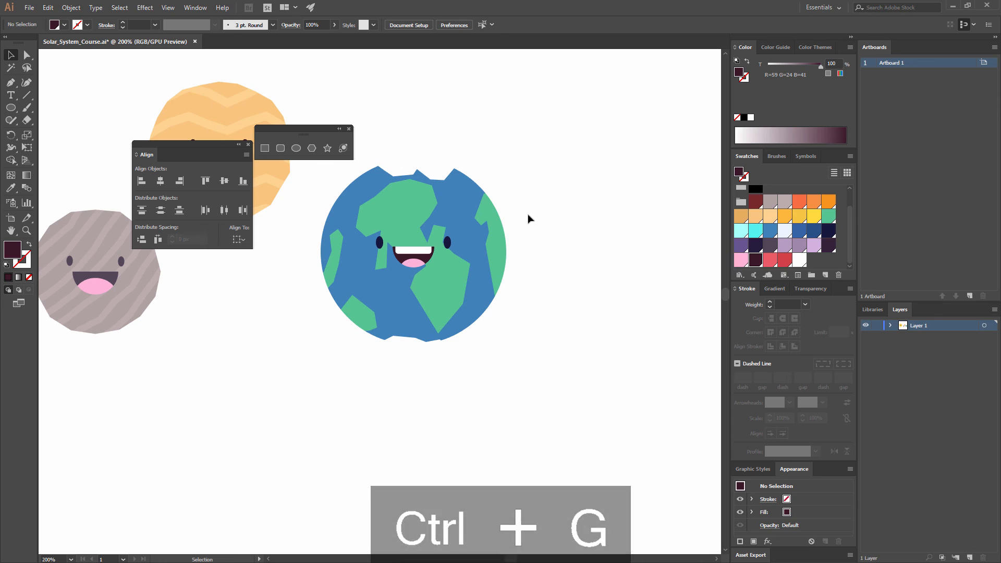
- Apply a Roughen effect to the Earth-like planet with 1.5% relative size, detail 4/in and corner points
{"action": "left_click_drag", "start_coordinate": [575, 209], "coordinate": [593, 209]}
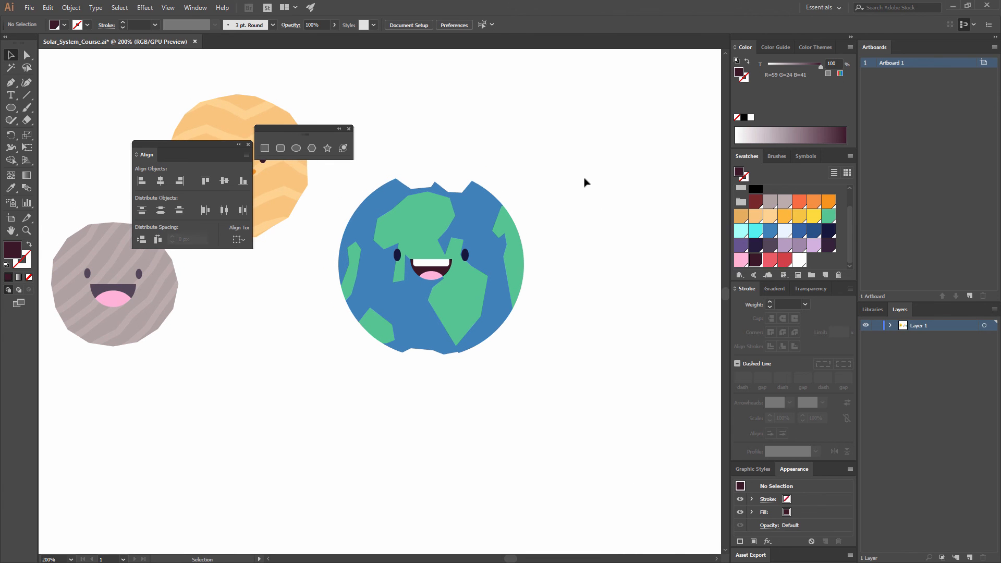
{"action": "key", "text": "ctrl+minus"}
{"action": "key", "text": "ctrl+minus"}
{"action": "key", "text": "ctrl+minus"}
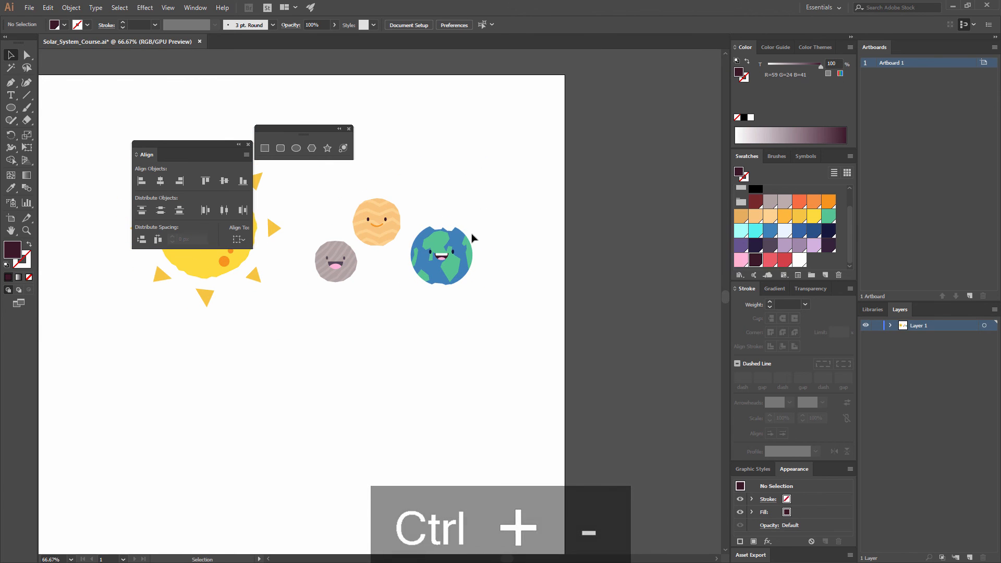
{"action": "key", "text": "ctrl+equal"}
{"action": "key", "text": "ctrl+equal"}
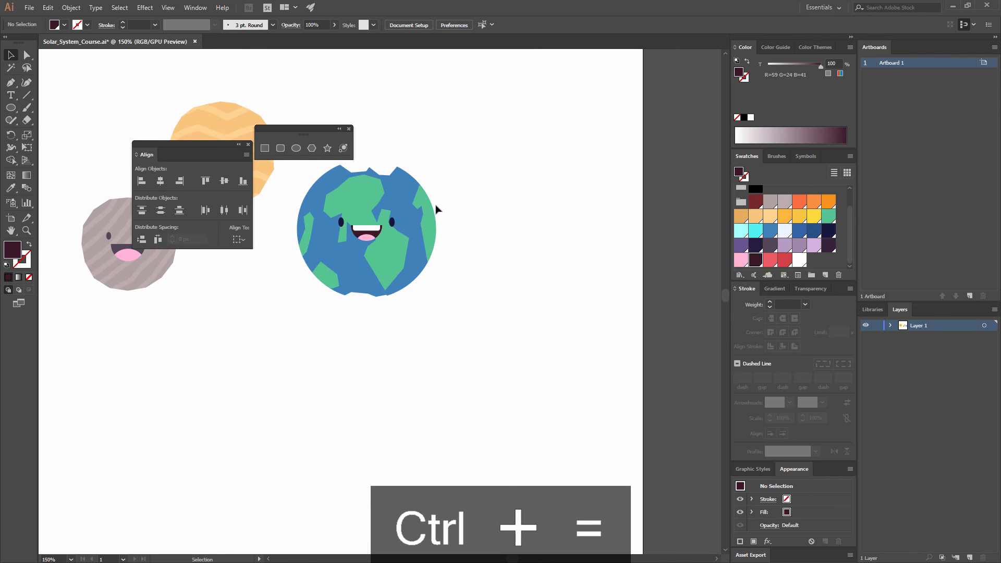
{"action": "left_click", "coordinate": [417, 210]}
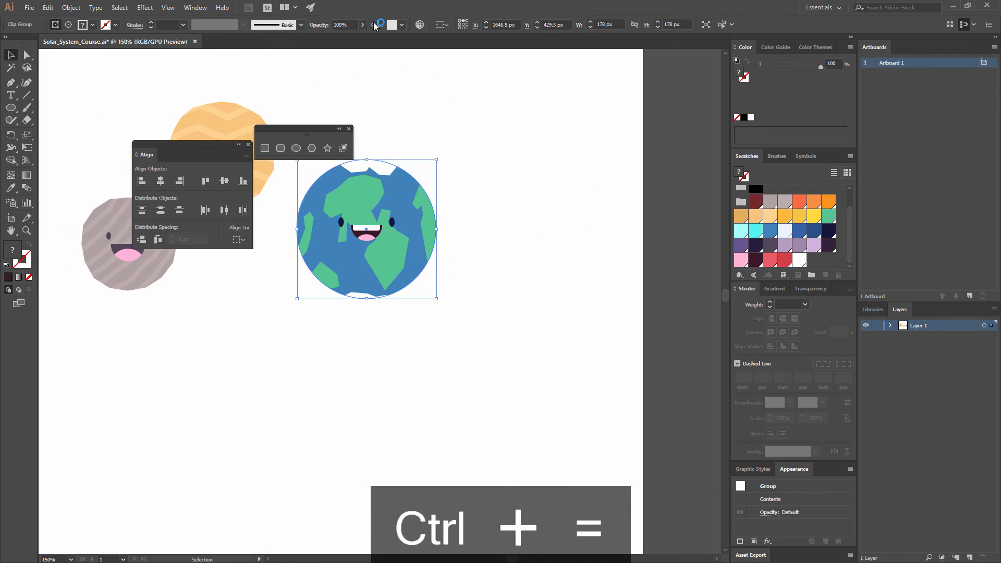
{"action": "left_click", "coordinate": [154, 9]}
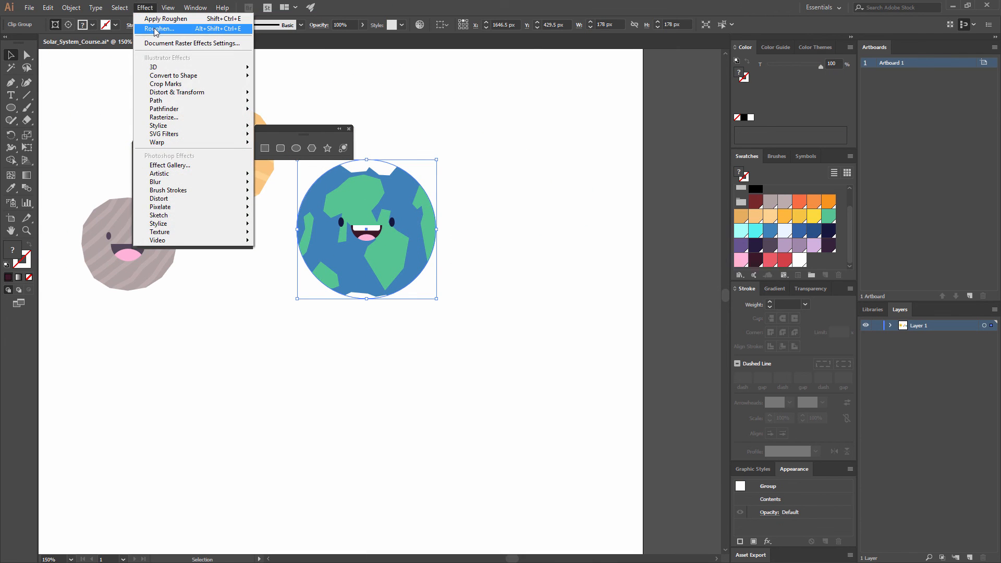
{"action": "left_click", "coordinate": [157, 28]}
{"action": "left_click", "coordinate": [605, 207]}
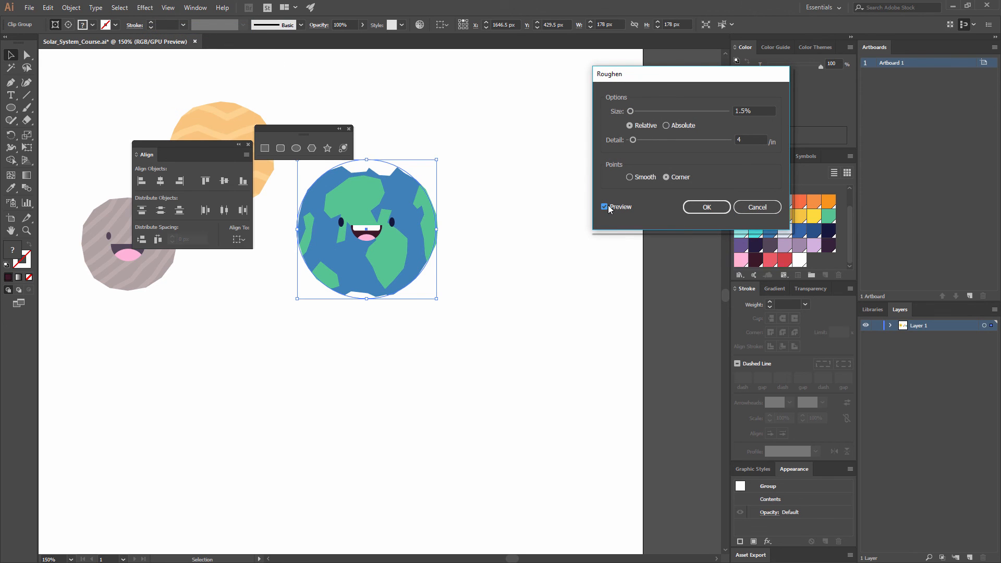
{"action": "left_click", "coordinate": [707, 207]}
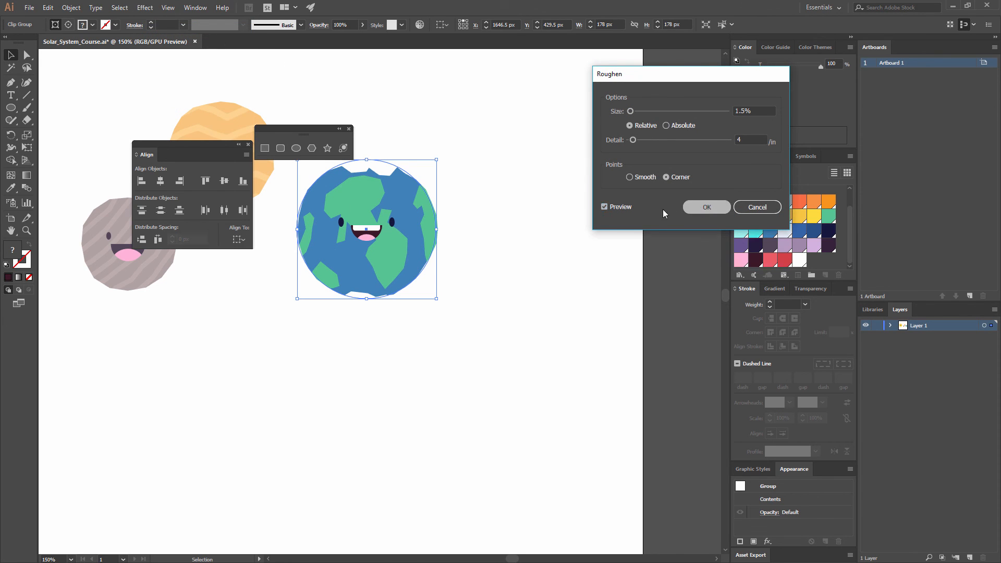
{"action": "left_click", "coordinate": [493, 203]}
{"action": "left_click_drag", "start_coordinate": [490, 205], "coordinate": [591, 233]}
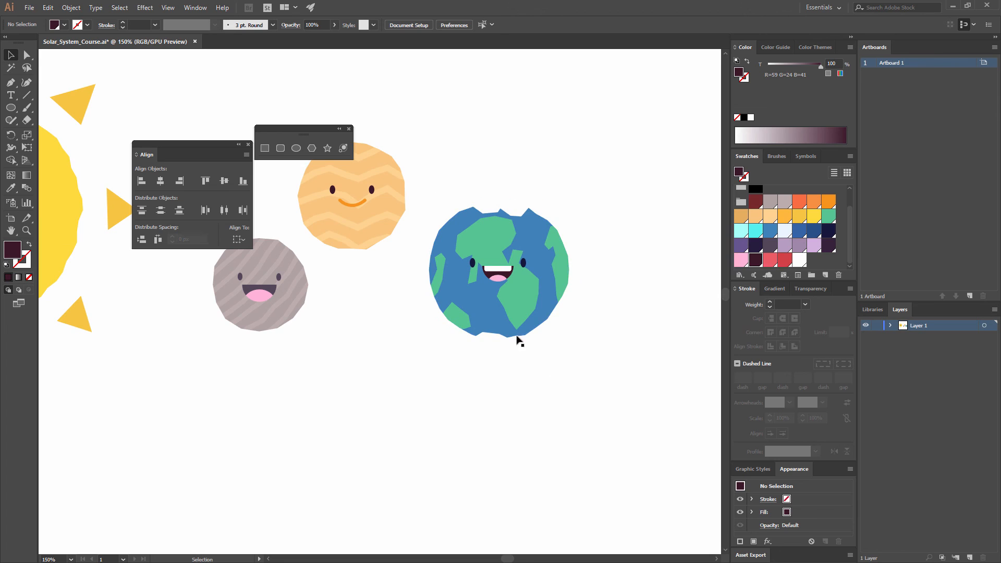
{"action": "key", "text": "ctrl+minus"}
{"action": "key", "text": "ctrl+minus"}
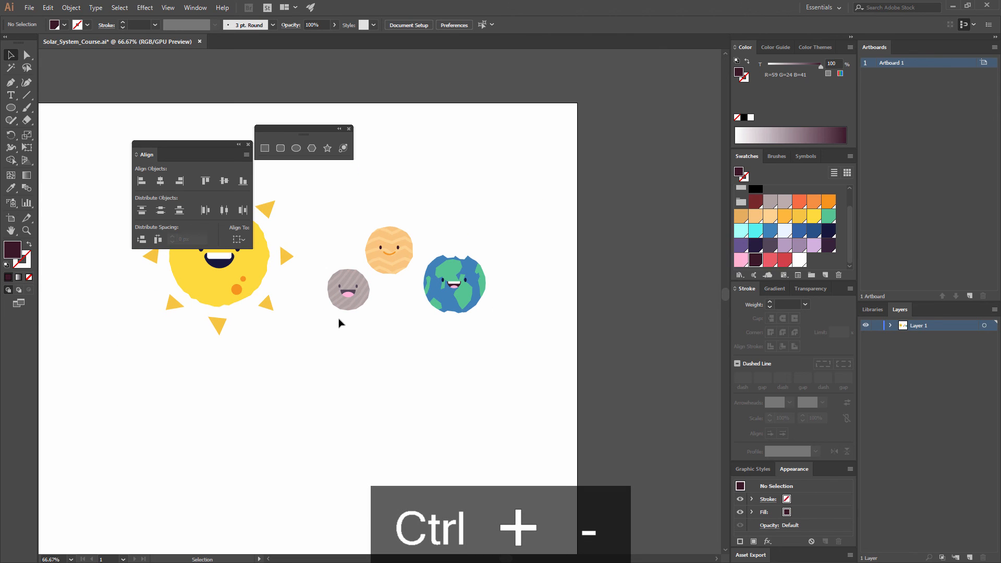